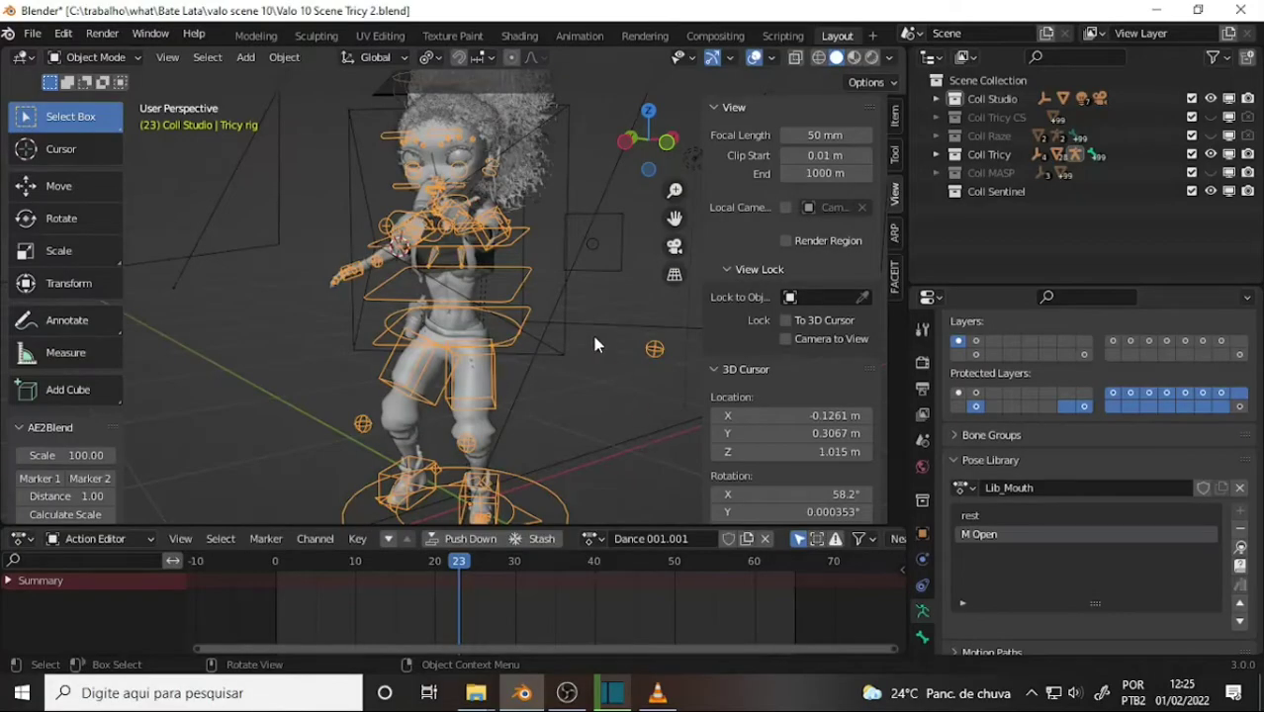
- Orbit around the rigged Tricy character, pick its rig controls, then select the Tricy 201 TShirt mesh
mouse_move(594, 344)
middle_mouse_down()
mouse_move(423, 340)
mouse_move(661, 337)
middle_mouse_up()
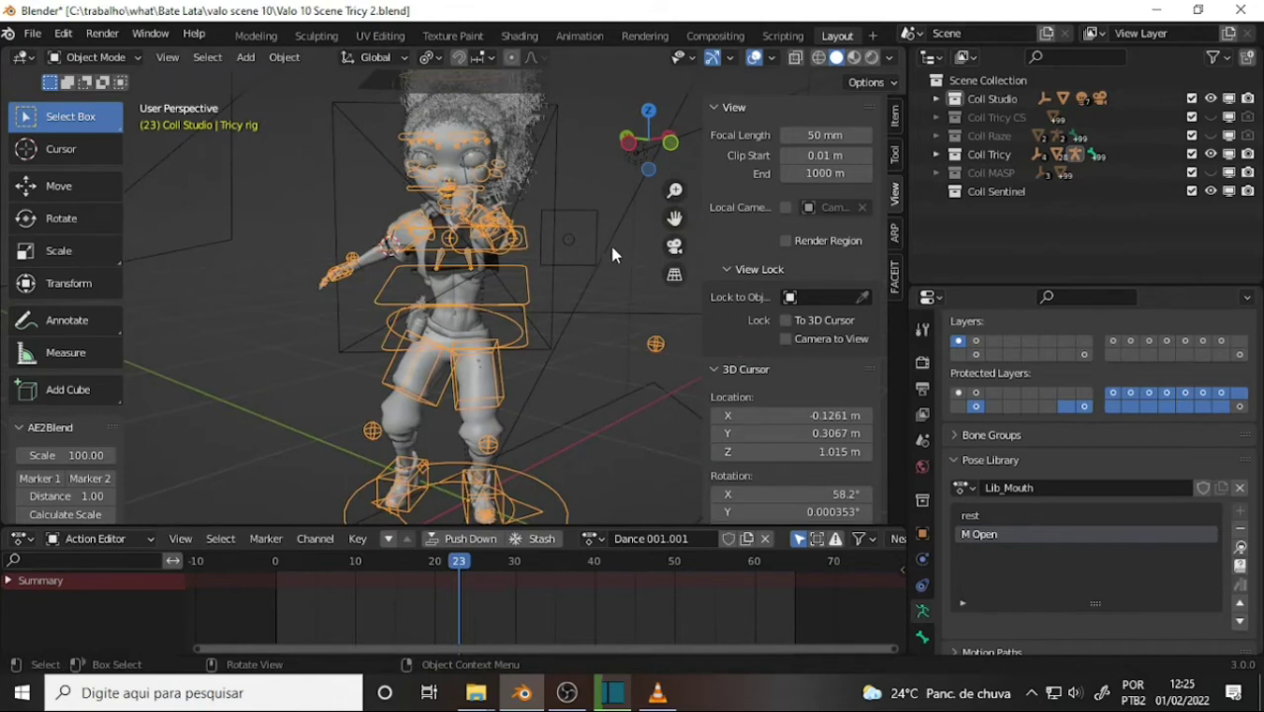
left_click_drag(608, 227, 554, 249)
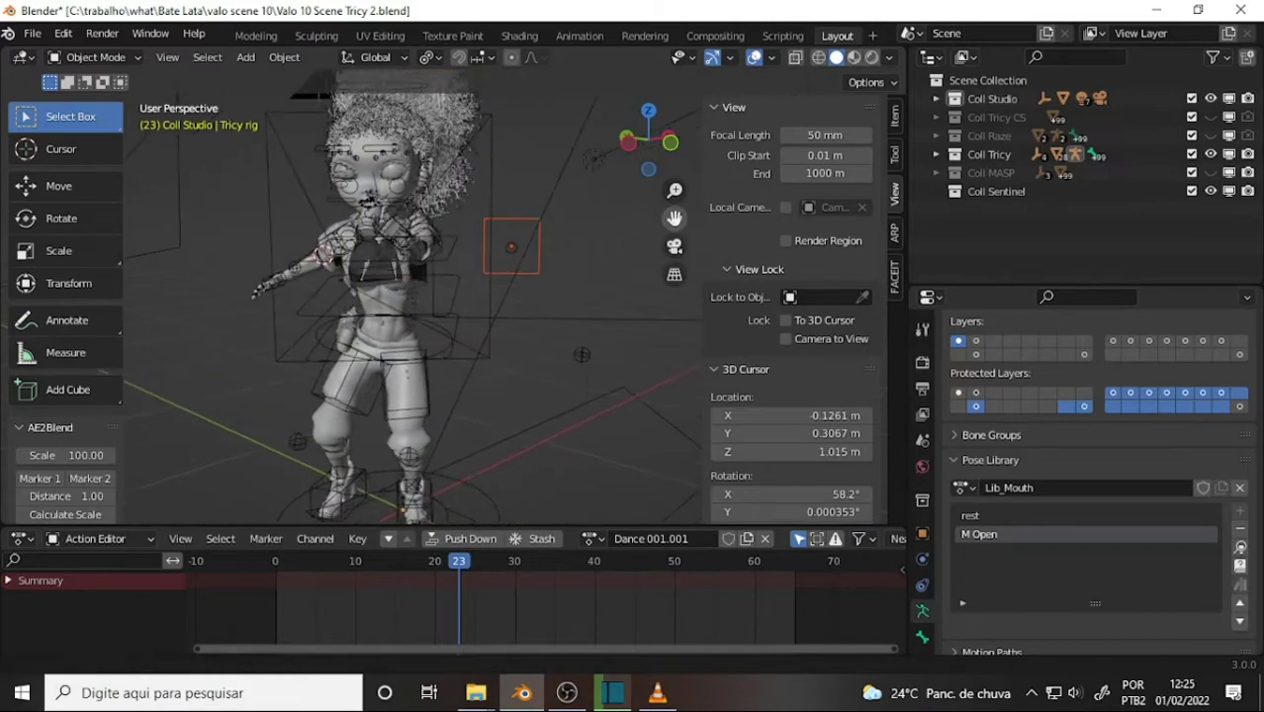
left_click_drag(674, 218, 693, 221)
scroll(600, 242, "up", 2)
scroll(593, 238, "up", 5)
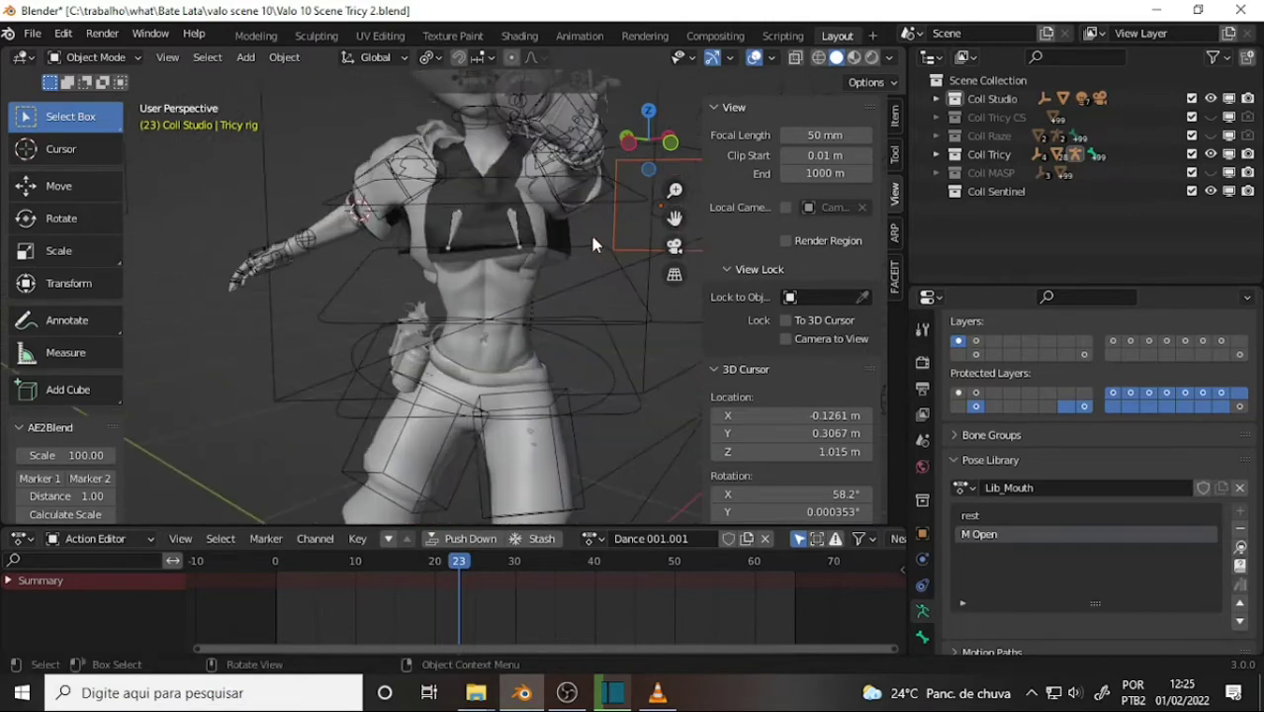
mouse_move(589, 231)
middle_mouse_down()
mouse_move(515, 251)
mouse_move(593, 233)
middle_mouse_up()
scroll(583, 248, "down", 2)
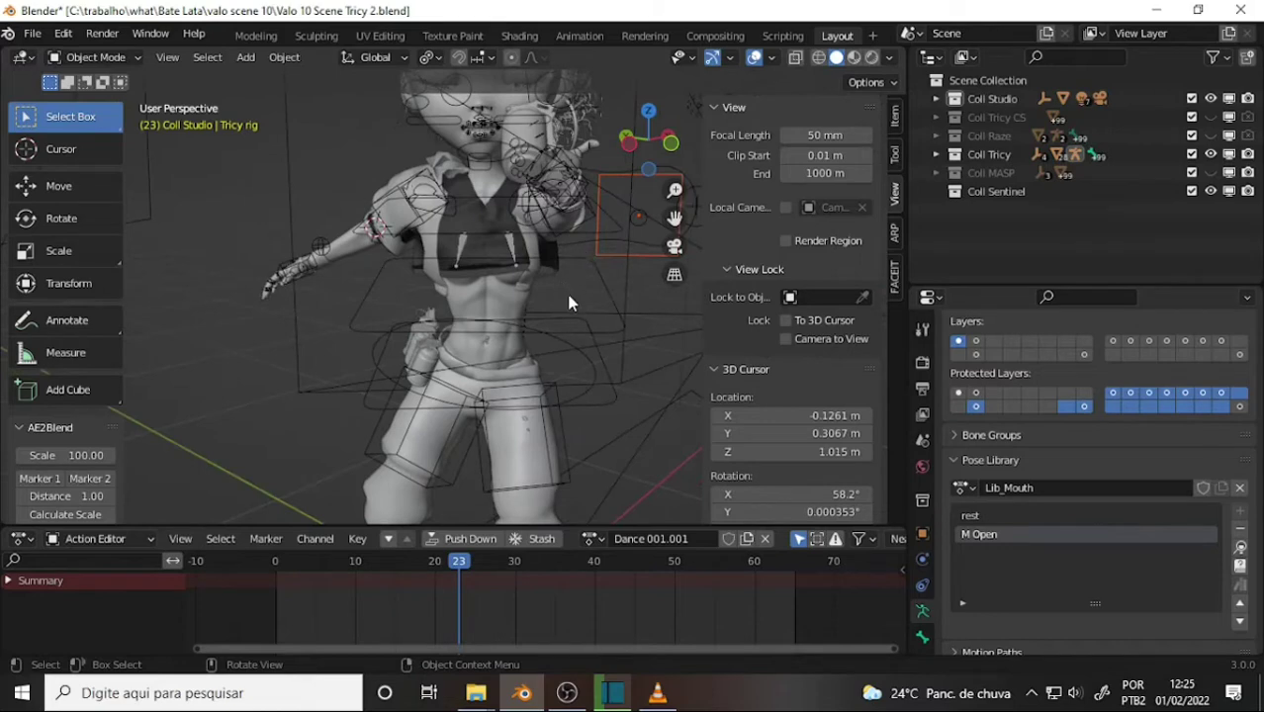
left_click(605, 295)
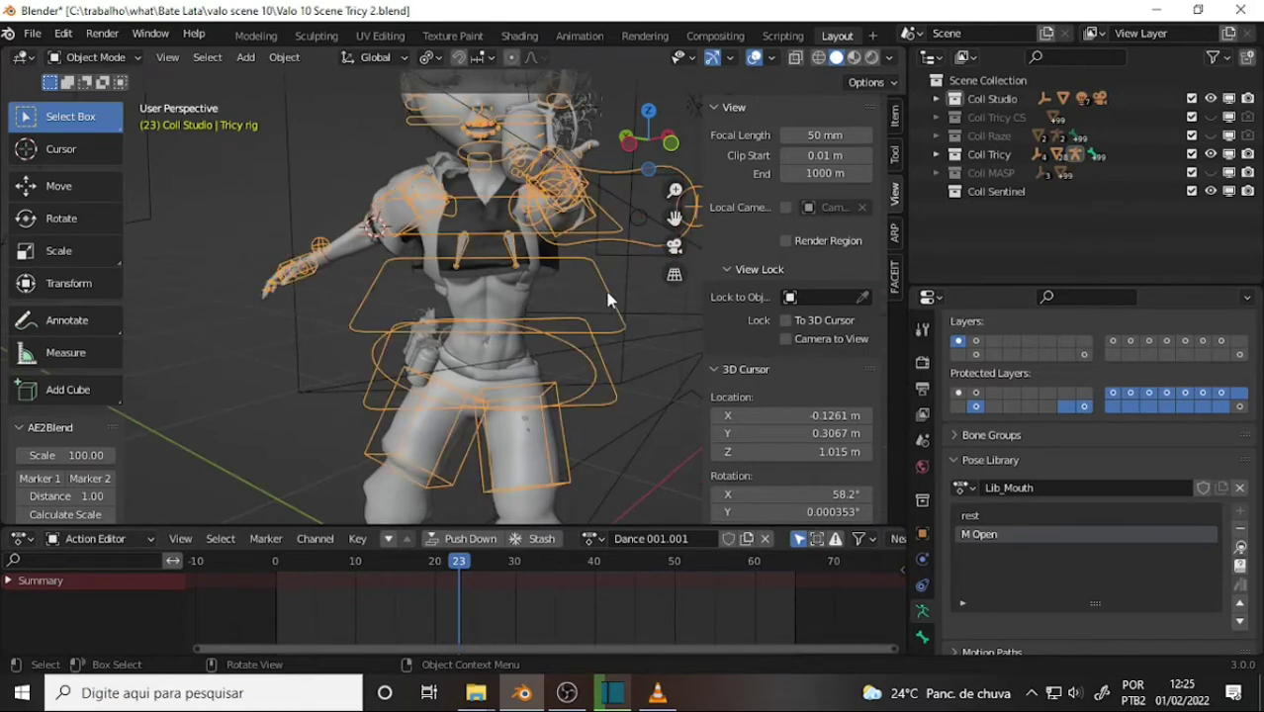
left_click(481, 218)
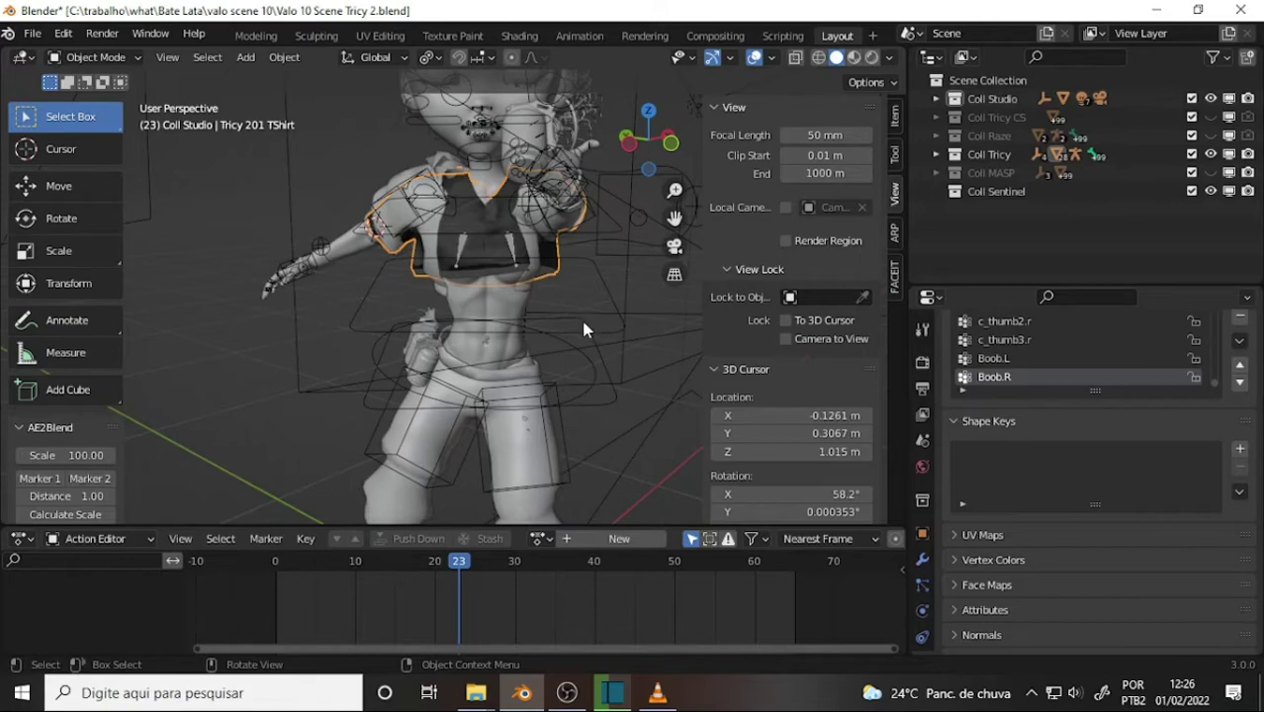
left_click(1163, 14)
left_click(1166, 16)
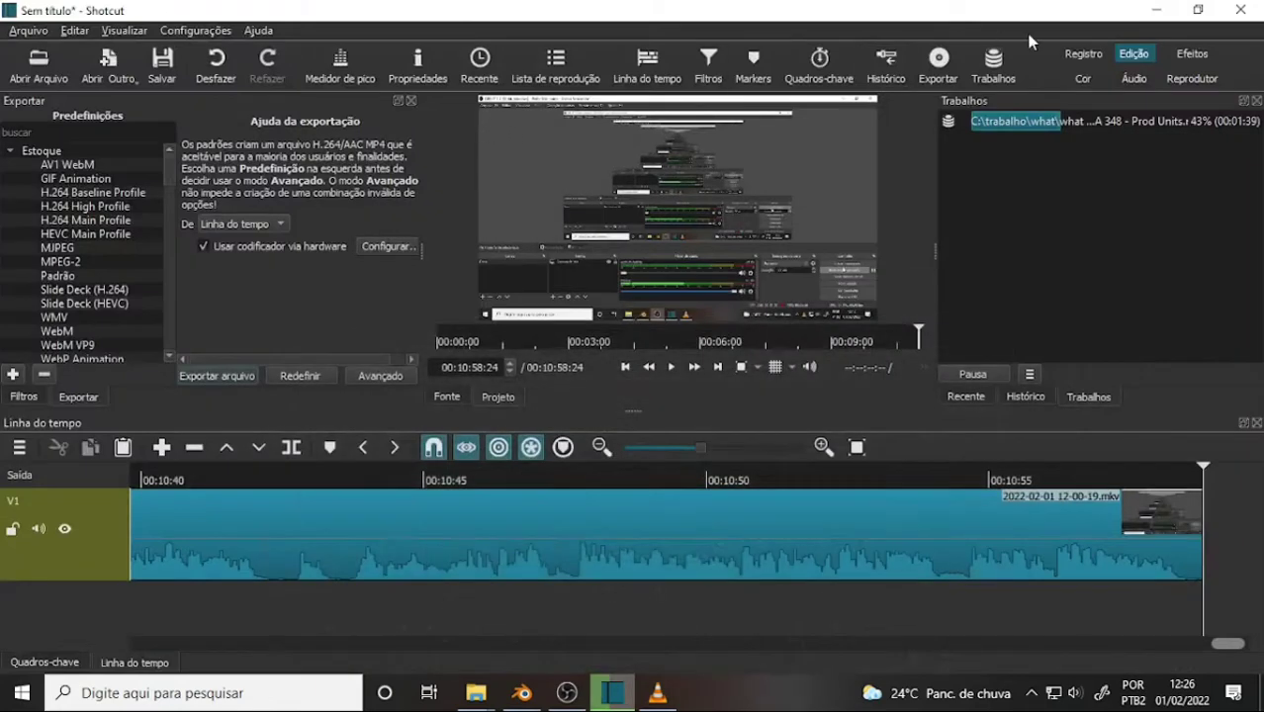
left_click(1151, 9)
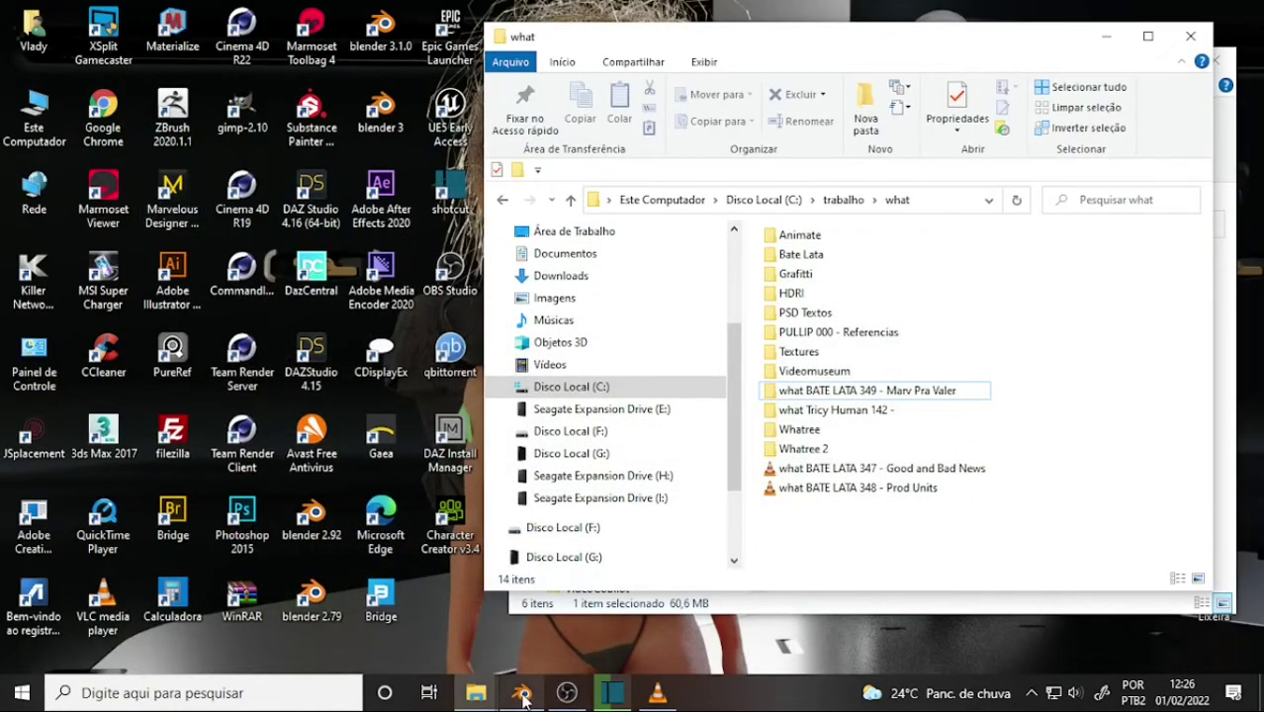
mouse_move(521, 692)
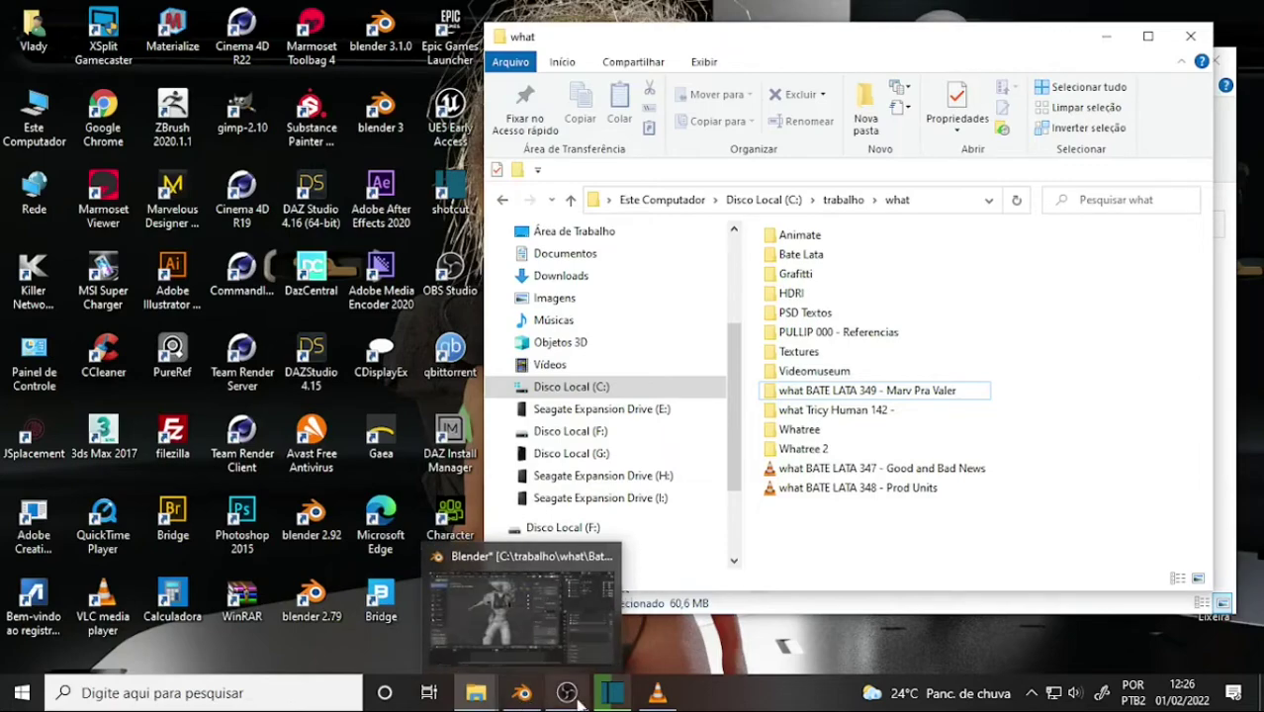
left_click(523, 697)
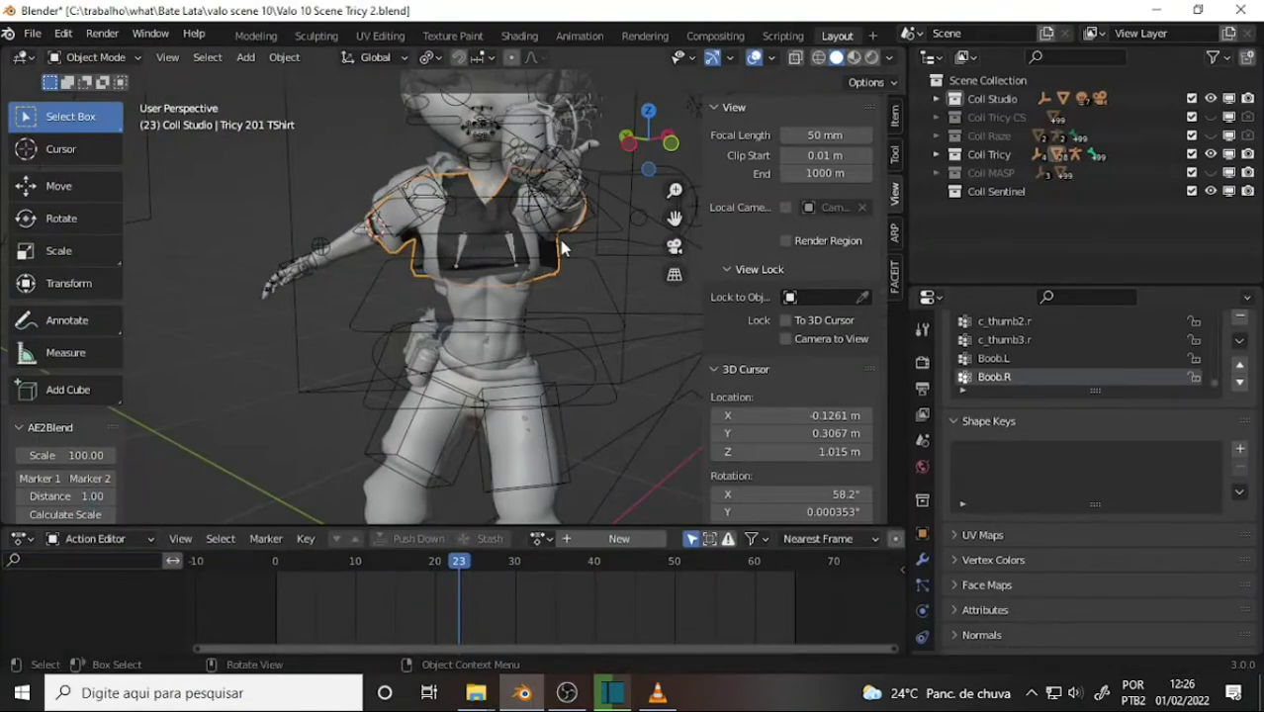
- Isolate the Tricy 201 TShirt in Local View and check the viewport overlay settings
key("KP_Divide")
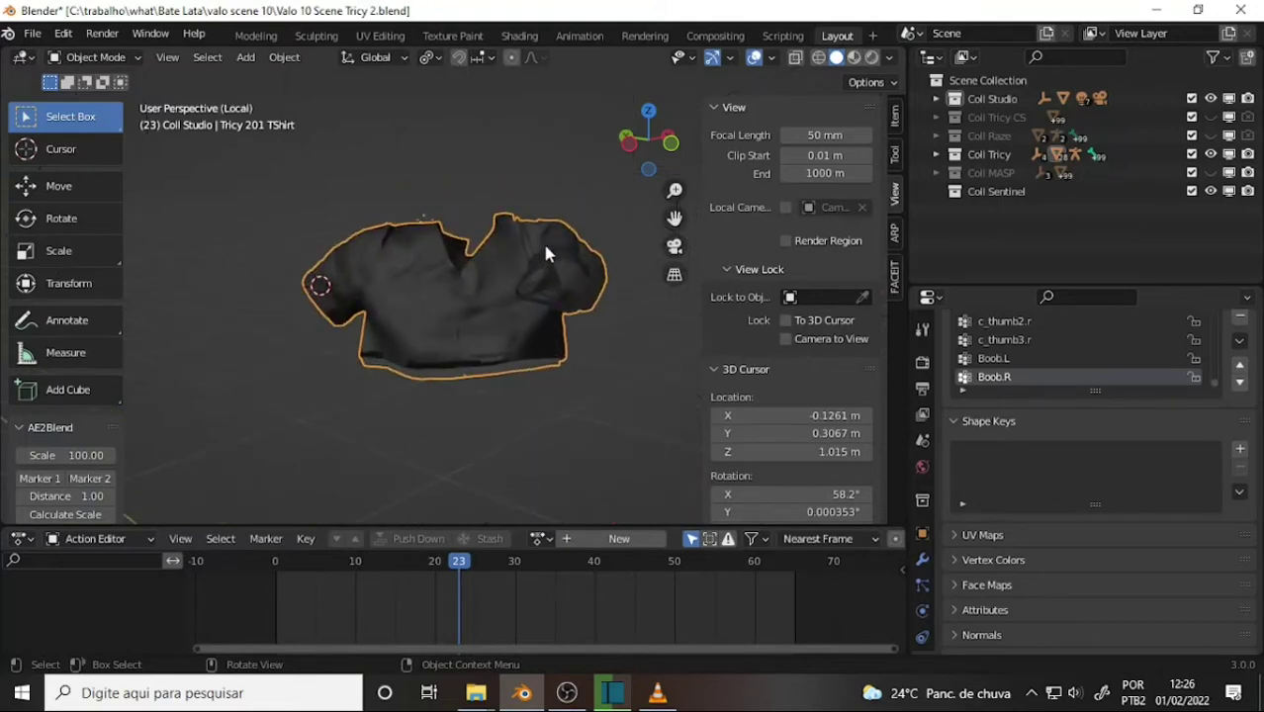
middle_click_drag(569, 259, 547, 254)
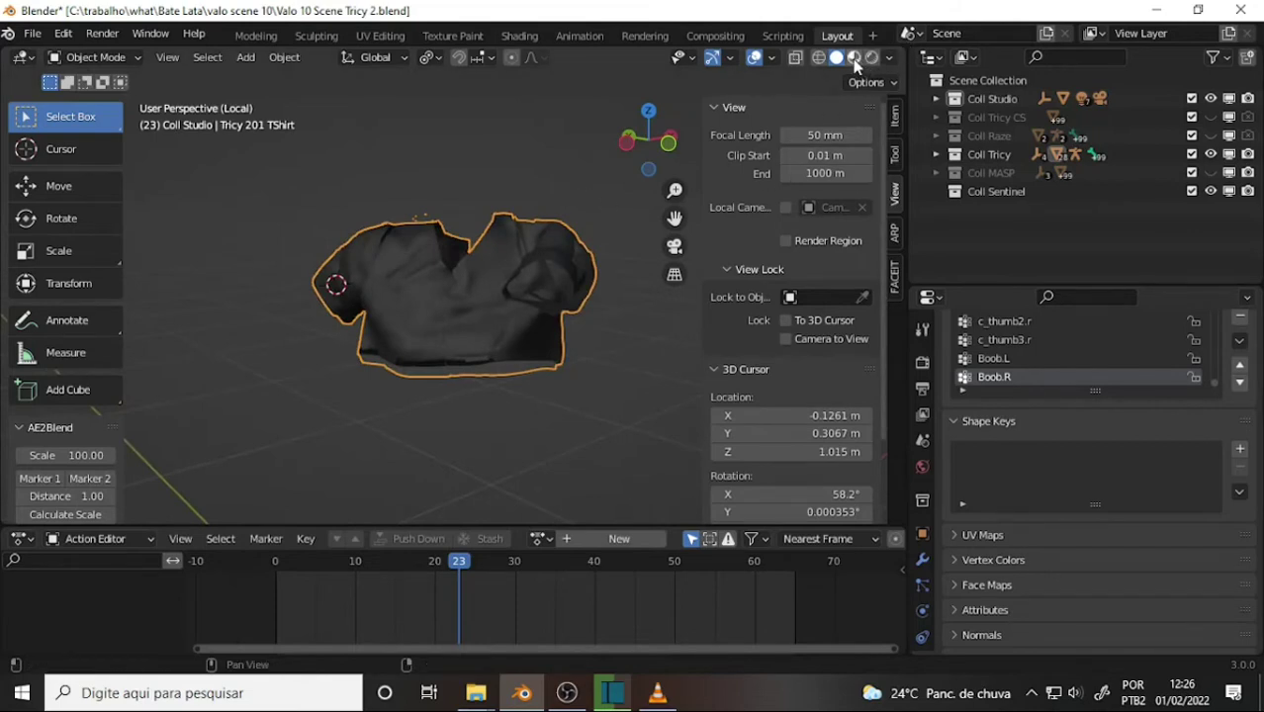
left_click(895, 86)
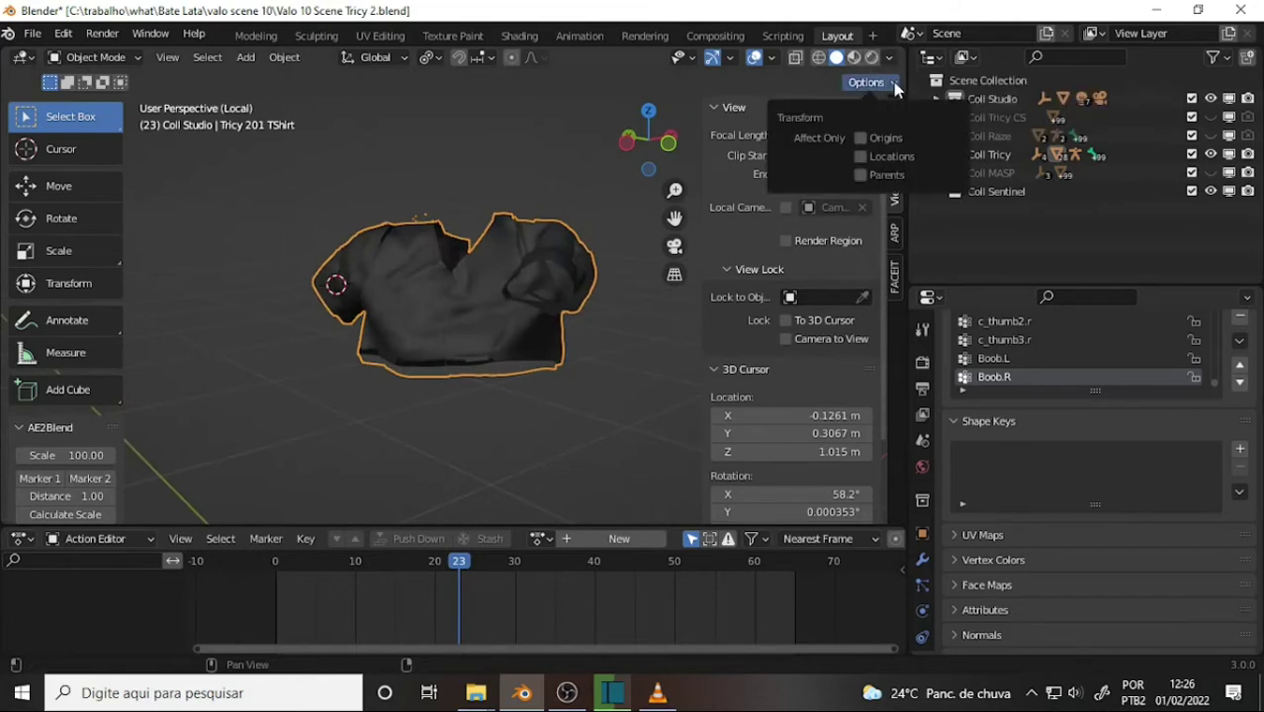
left_click(774, 58)
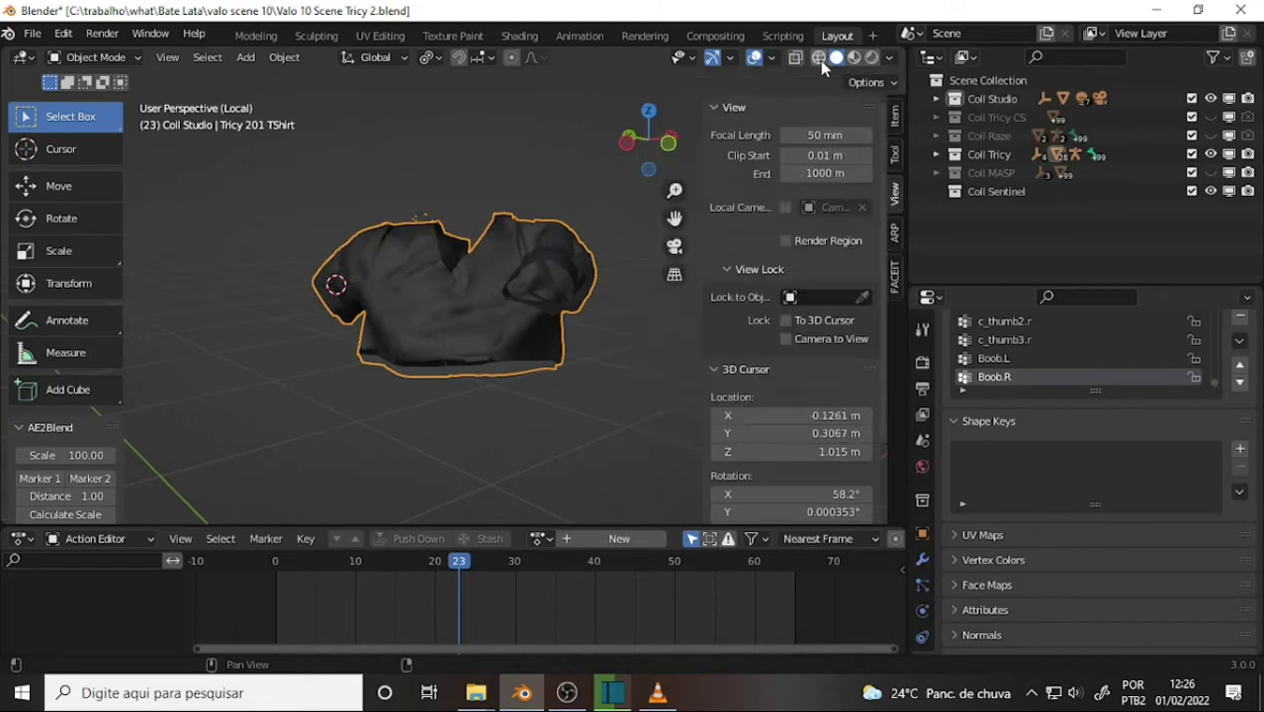
- Switch to Material Preview shading and orbit around the textured shirt
left_click(856, 59)
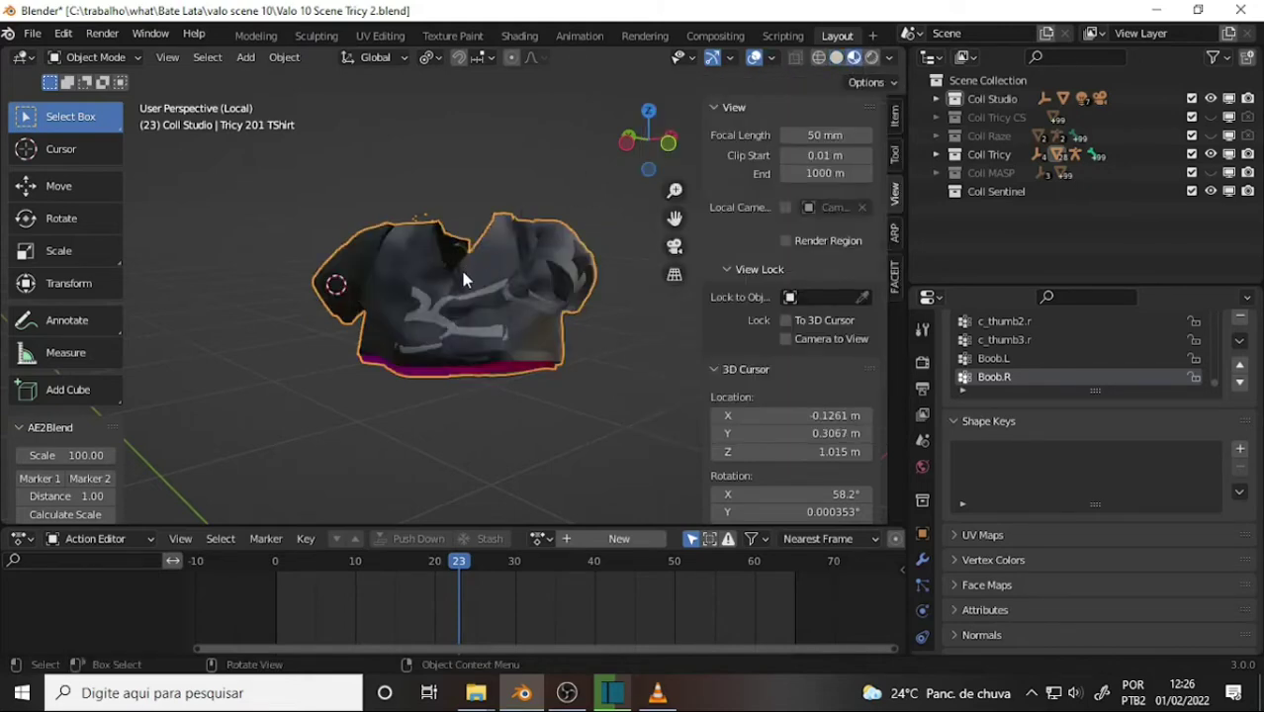
middle_click_drag(529, 282, 491, 280)
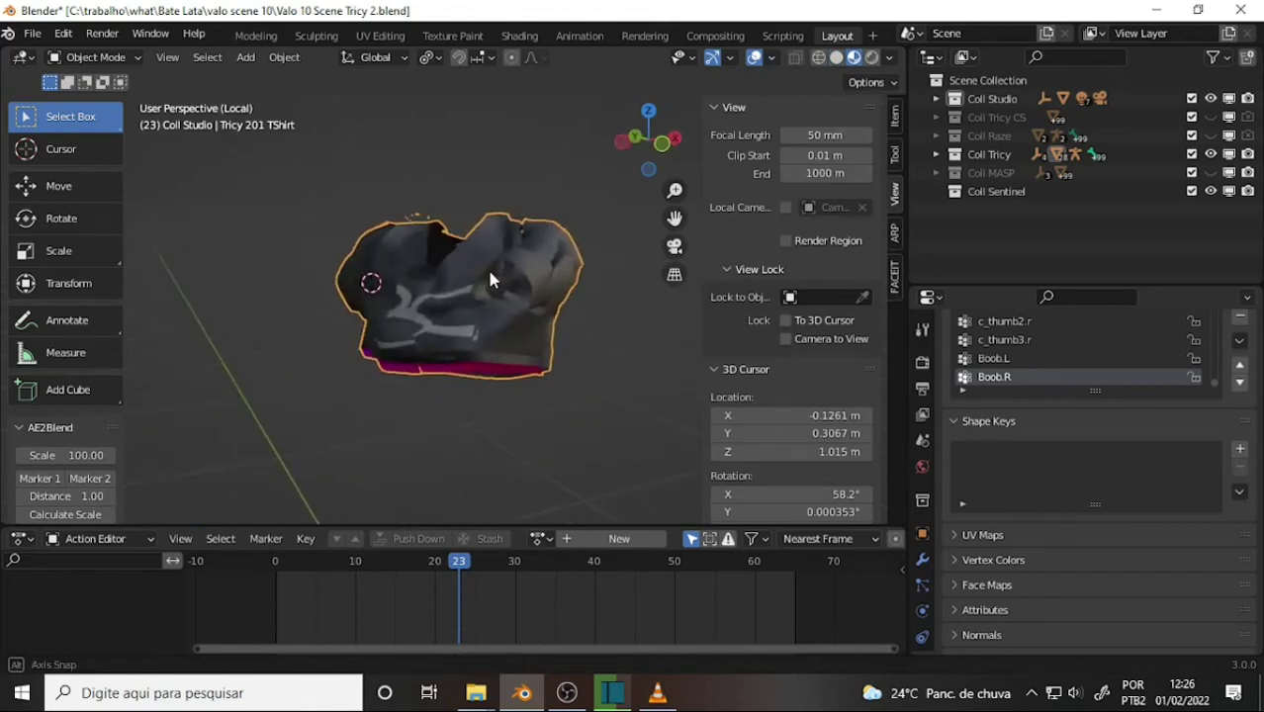
scroll(489, 267, "up", 4)
scroll(471, 256, "down", 2)
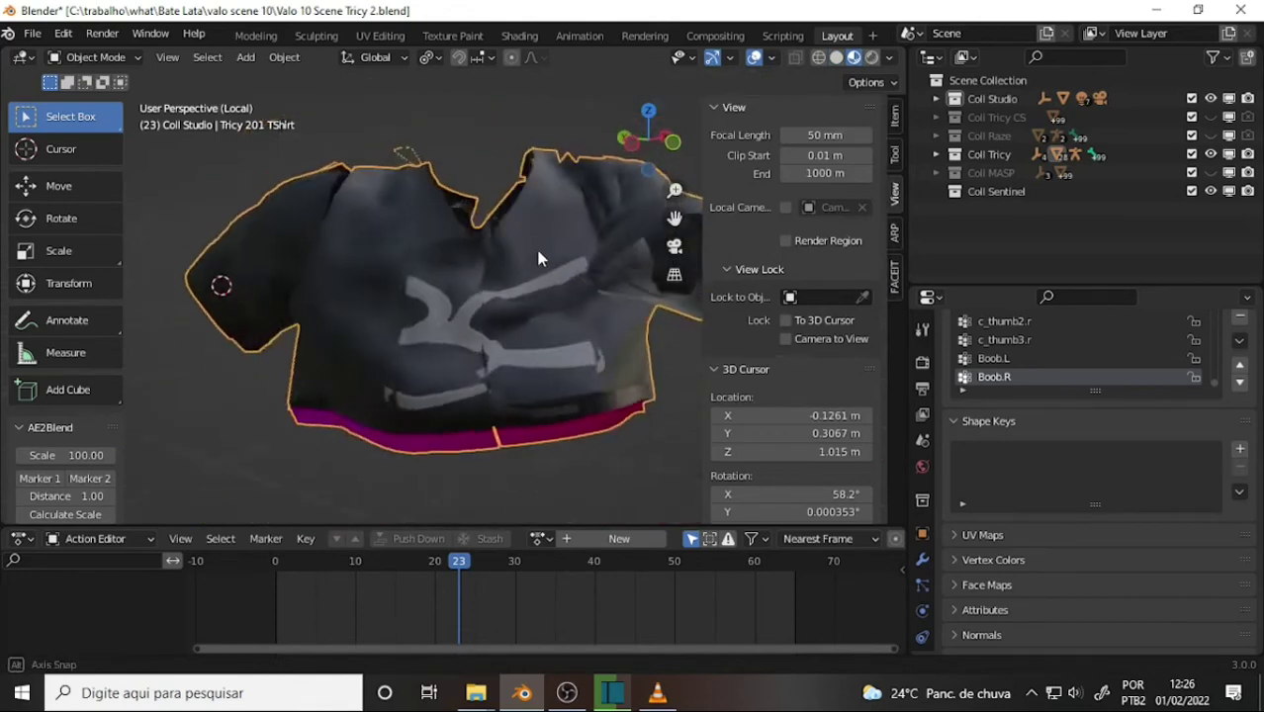
mouse_move(538, 258)
middle_mouse_down()
mouse_move(443, 181)
mouse_move(310, 209)
mouse_move(231, 271)
mouse_move(173, 391)
mouse_move(186, 480)
mouse_move(596, 362)
mouse_move(545, 289)
mouse_move(452, 230)
mouse_move(412, 229)
mouse_move(603, 275)
mouse_move(577, 353)
mouse_move(522, 268)
mouse_move(482, 250)
middle_mouse_up()
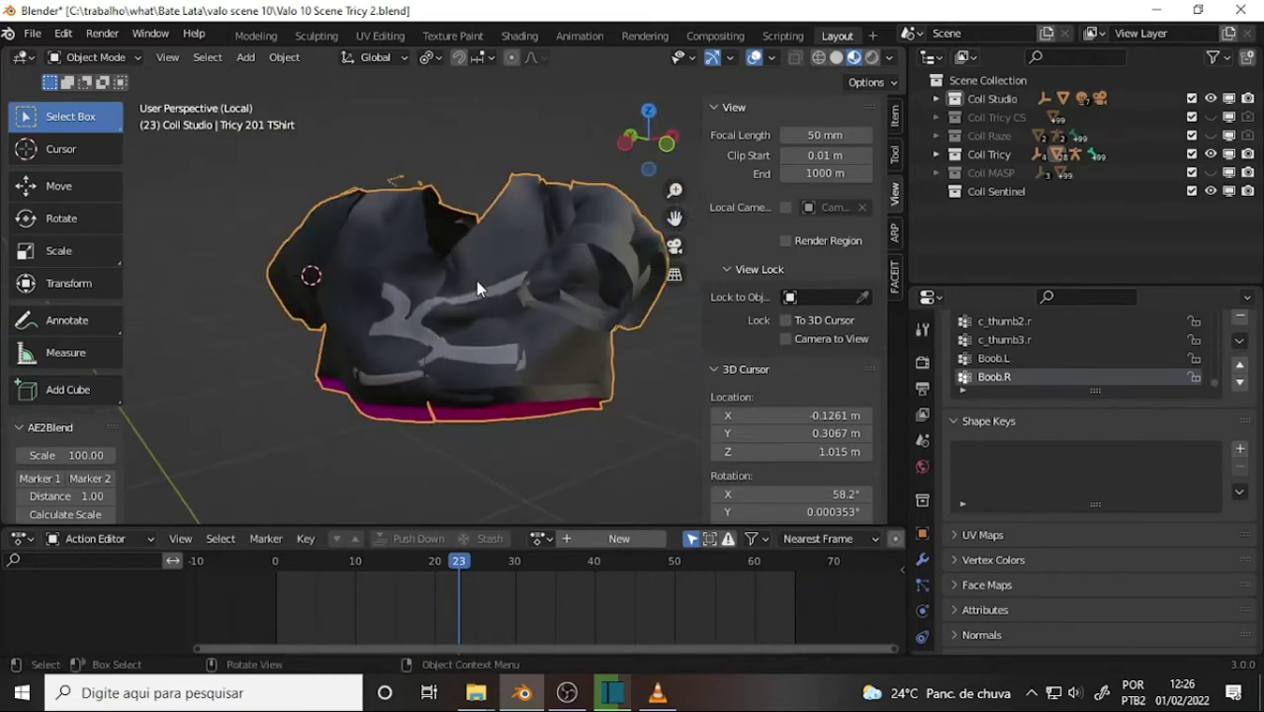
- Put the Tricy 201 TShirt into Edit Mode and orbit around its wireframe mesh
left_click(109, 58)
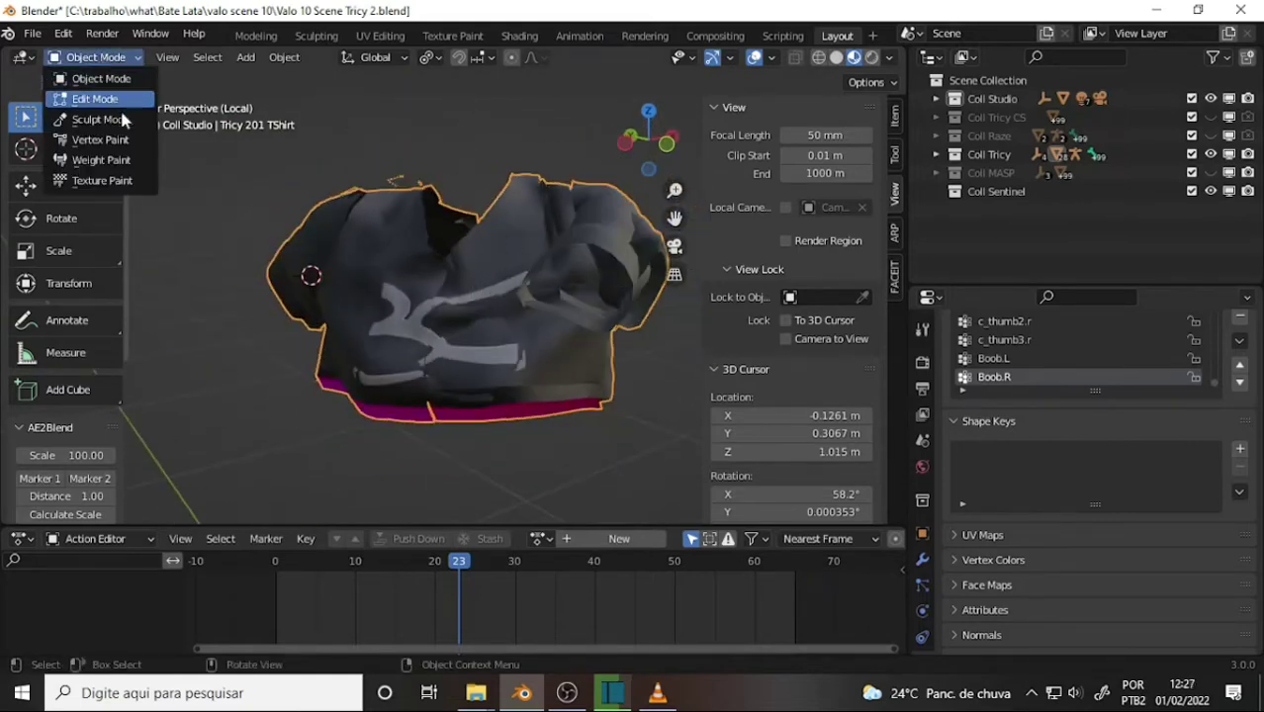
left_click(95, 99)
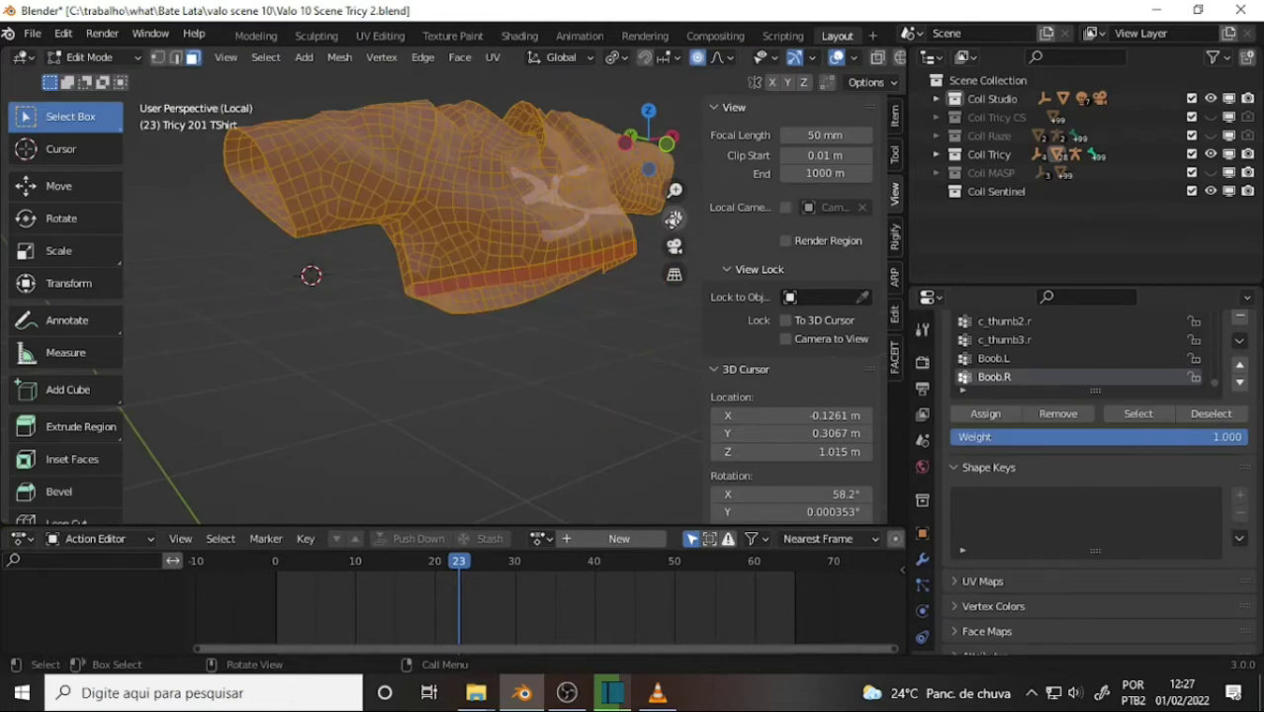
middle_click_drag(674, 218, 277, 357)
mouse_move(674, 218)
middle_mouse_down()
mouse_move(334, 229)
mouse_move(311, 192)
mouse_move(432, 215)
mouse_move(412, 245)
middle_mouse_up()
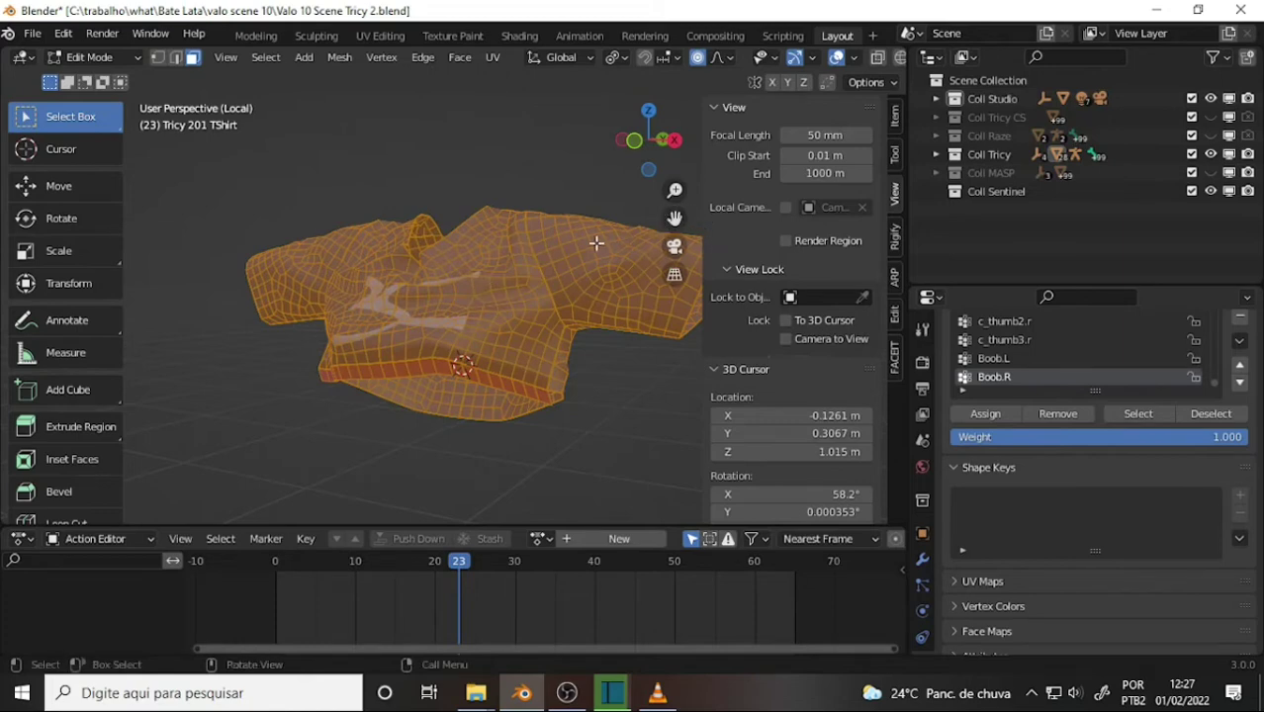
mouse_move(597, 243)
middle_mouse_down()
mouse_move(444, 243)
mouse_move(582, 247)
middle_mouse_up()
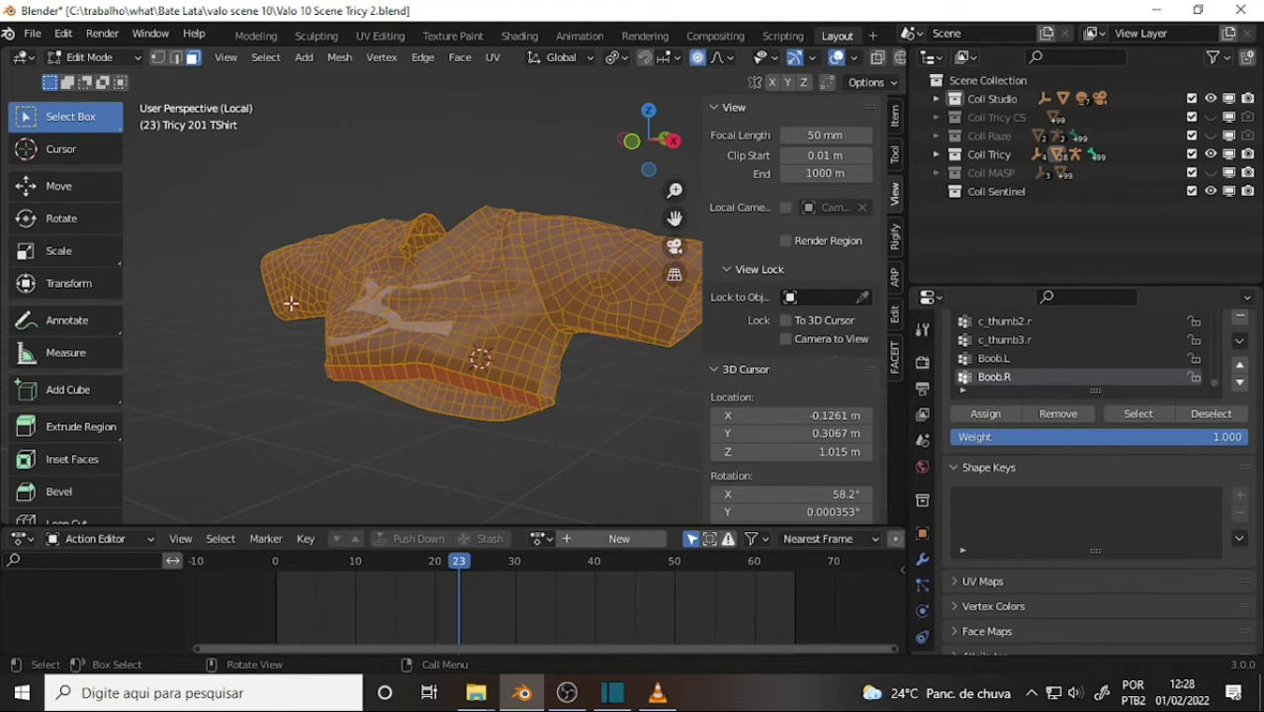
- Orbit around the edit-mode T-shirt mesh to inspect it from several angles
mouse_move(520, 232)
middle_mouse_down()
mouse_move(356, 210)
mouse_move(560, 337)
mouse_move(581, 262)
mouse_move(531, 245)
middle_mouse_up()
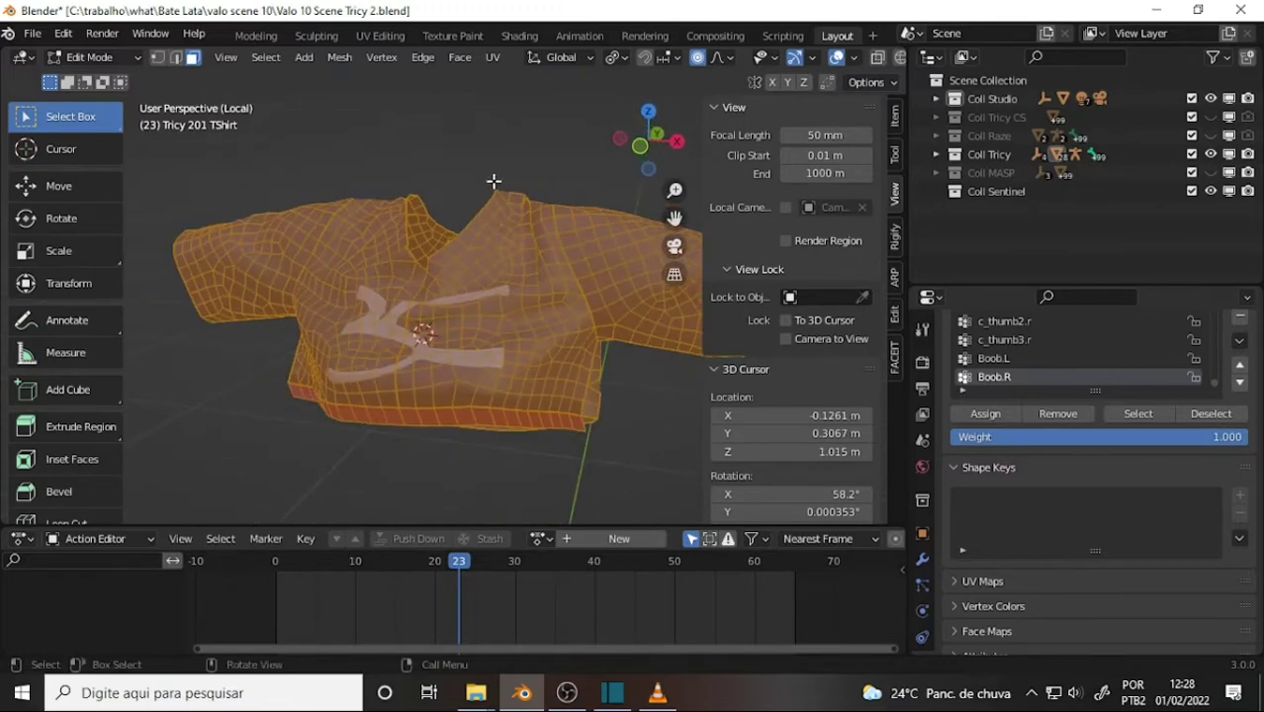
mouse_move(542, 343)
middle_mouse_down()
mouse_move(438, 318)
mouse_move(537, 334)
mouse_move(530, 342)
middle_mouse_up()
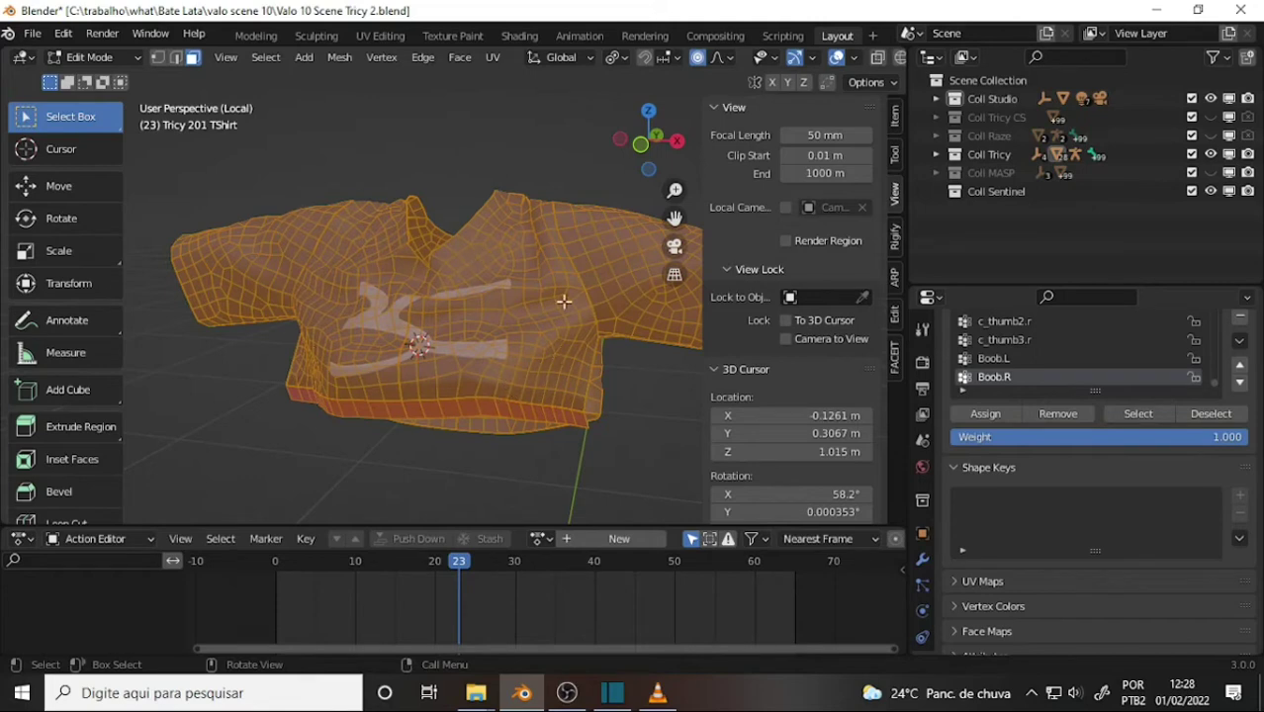
mouse_move(291, 262)
middle_mouse_down()
mouse_move(400, 251)
mouse_move(534, 267)
middle_mouse_up()
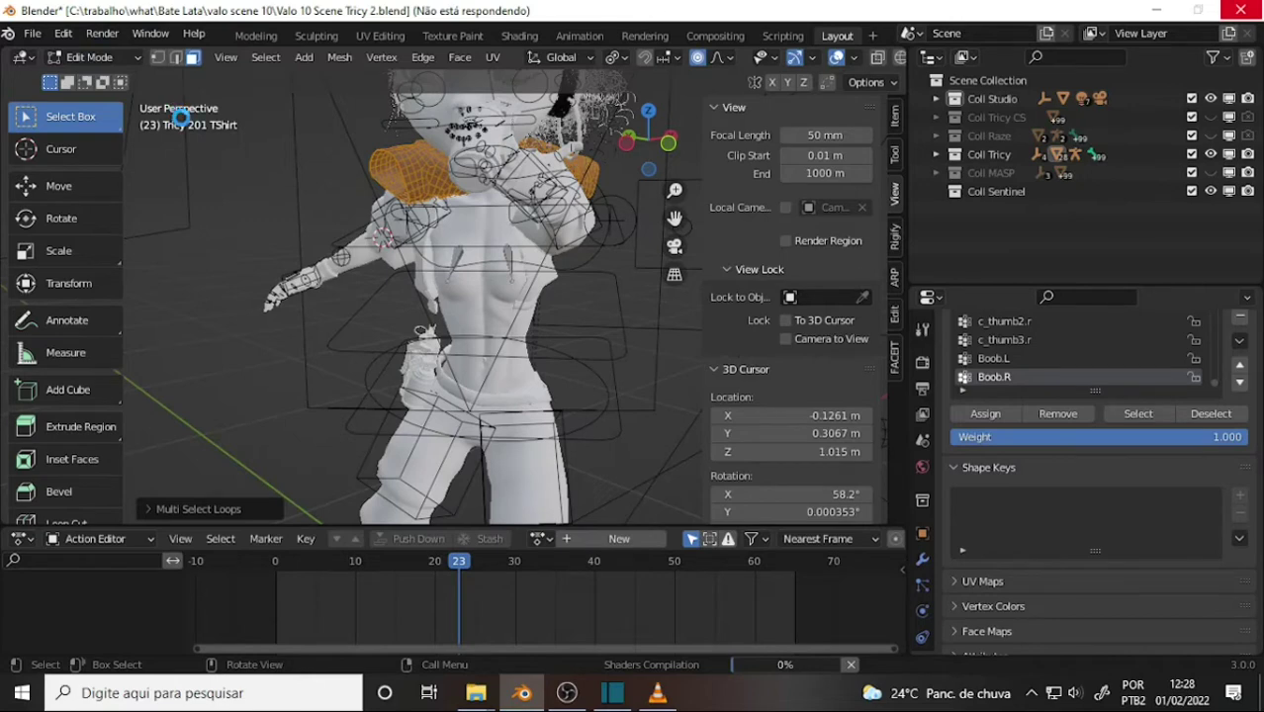
- Return the T-shirt to Object Mode from a more frontal view
middle_click_drag(180, 113, 386, 179)
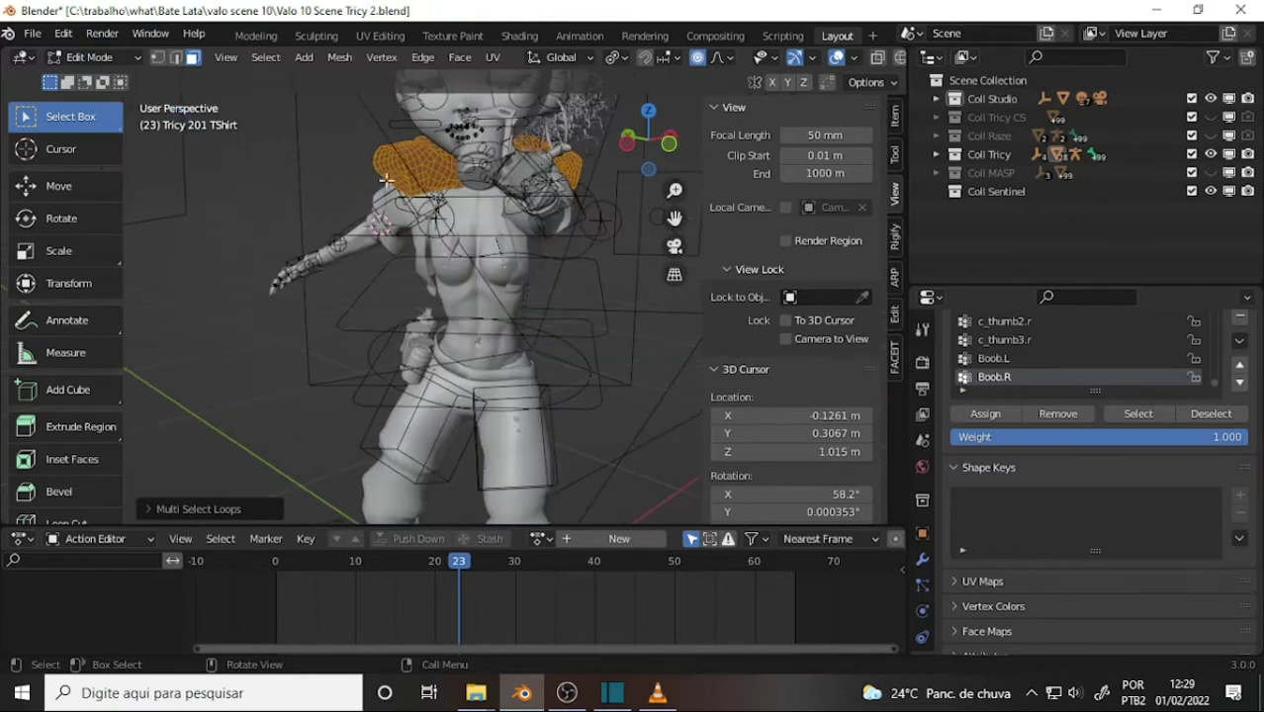
left_click(101, 60)
left_click(116, 81)
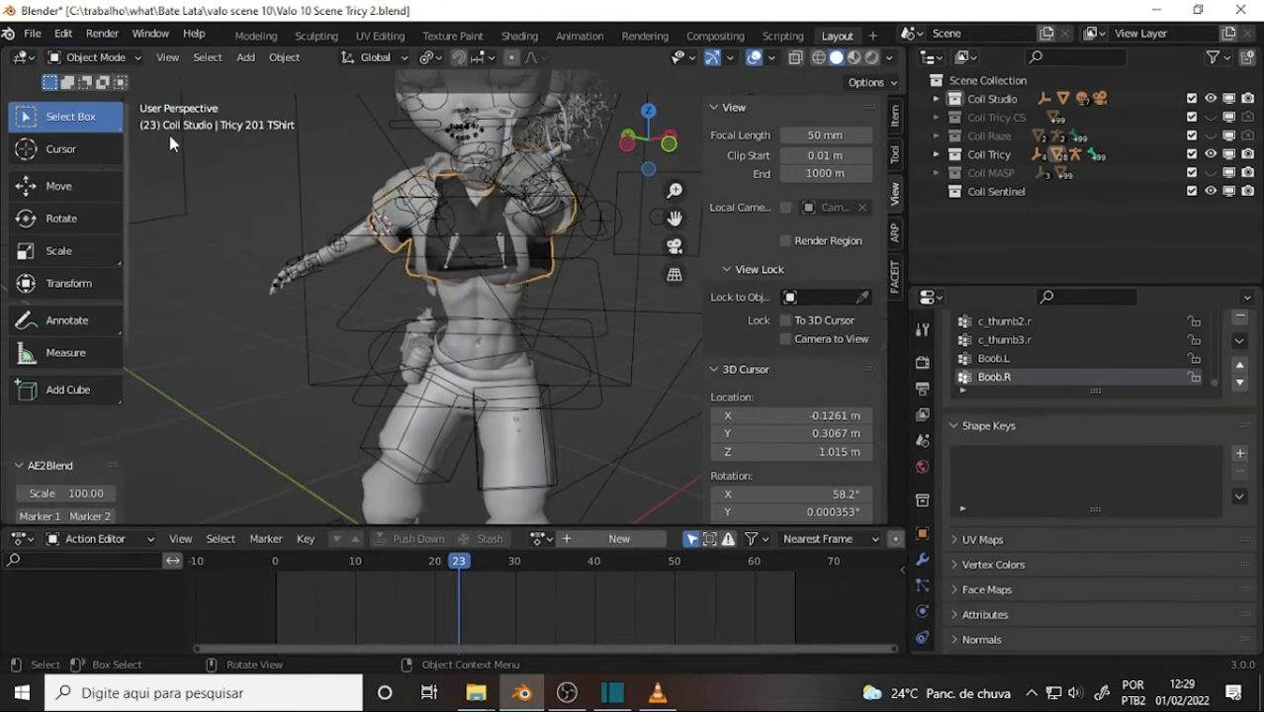
- Orbit around the character and isolate the T-shirt in Local View
mouse_move(521, 243)
middle_mouse_down()
mouse_move(376, 205)
mouse_move(544, 247)
middle_mouse_up()
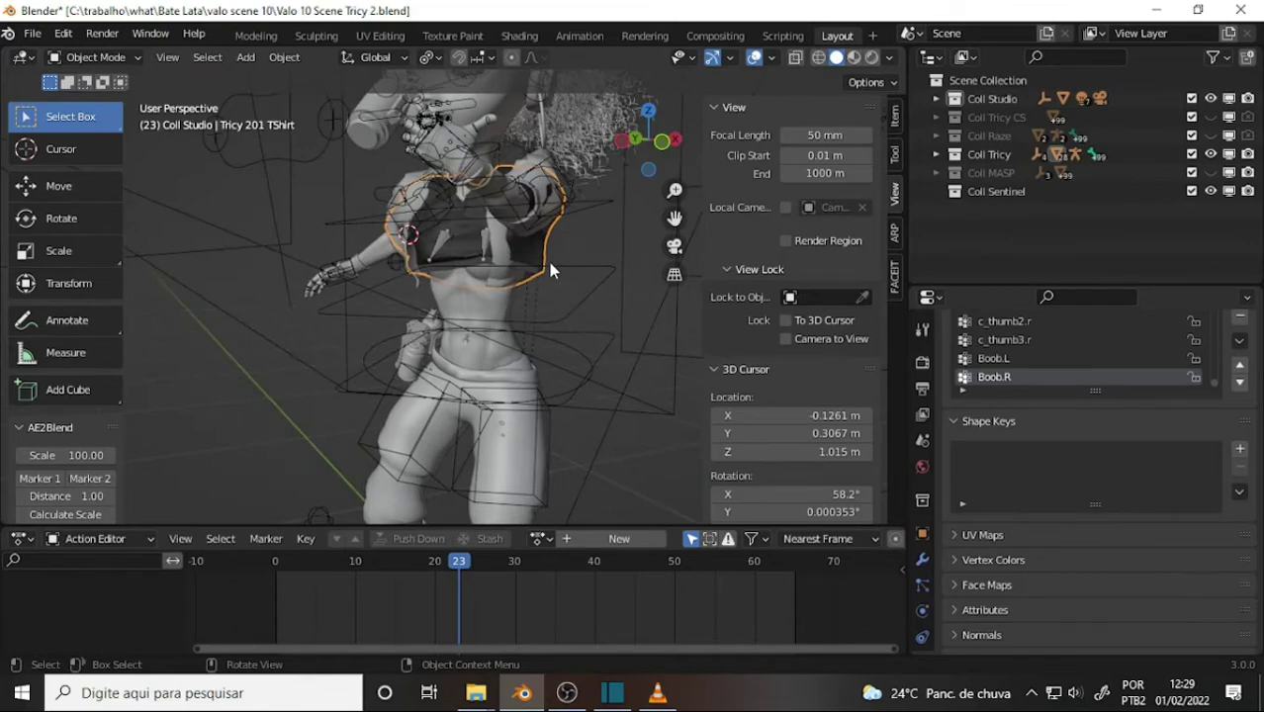
mouse_move(549, 262)
middle_mouse_down()
mouse_move(609, 287)
mouse_move(603, 297)
middle_mouse_up()
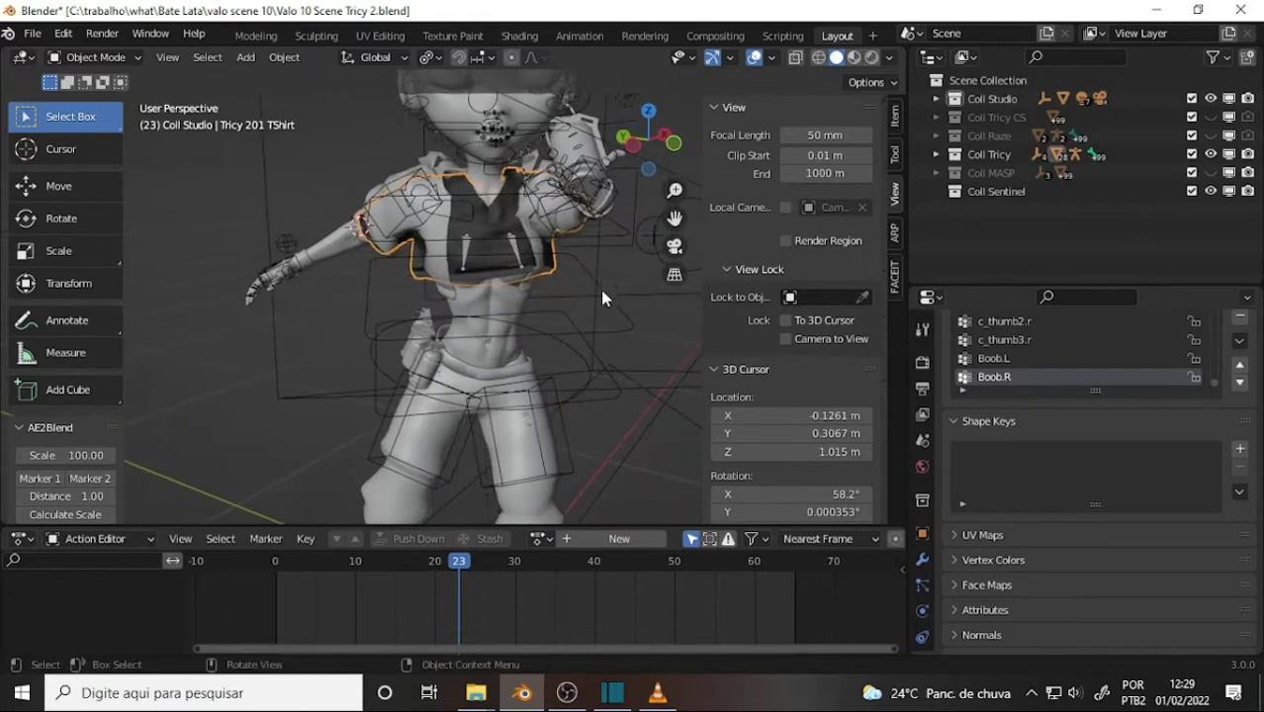
scroll(497, 237, "up", 3)
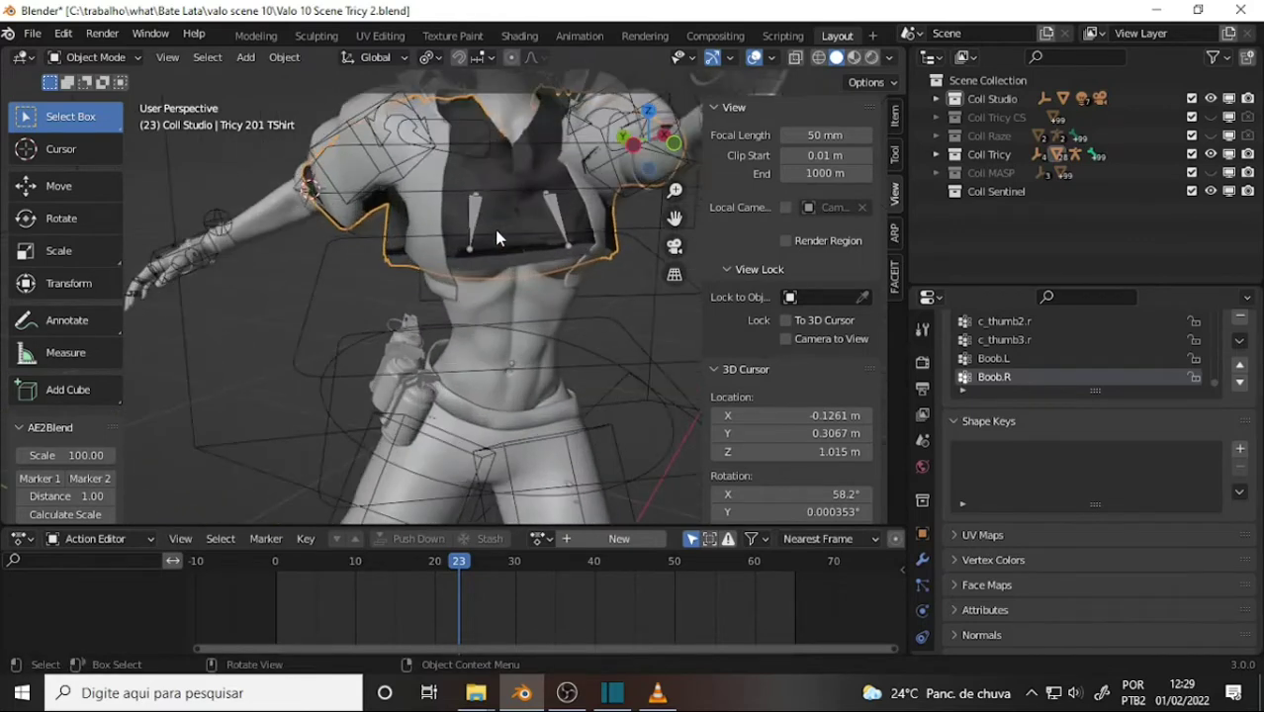
key("KP_Divide")
mouse_move(537, 229)
middle_mouse_down()
mouse_move(391, 206)
mouse_move(486, 214)
middle_mouse_up()
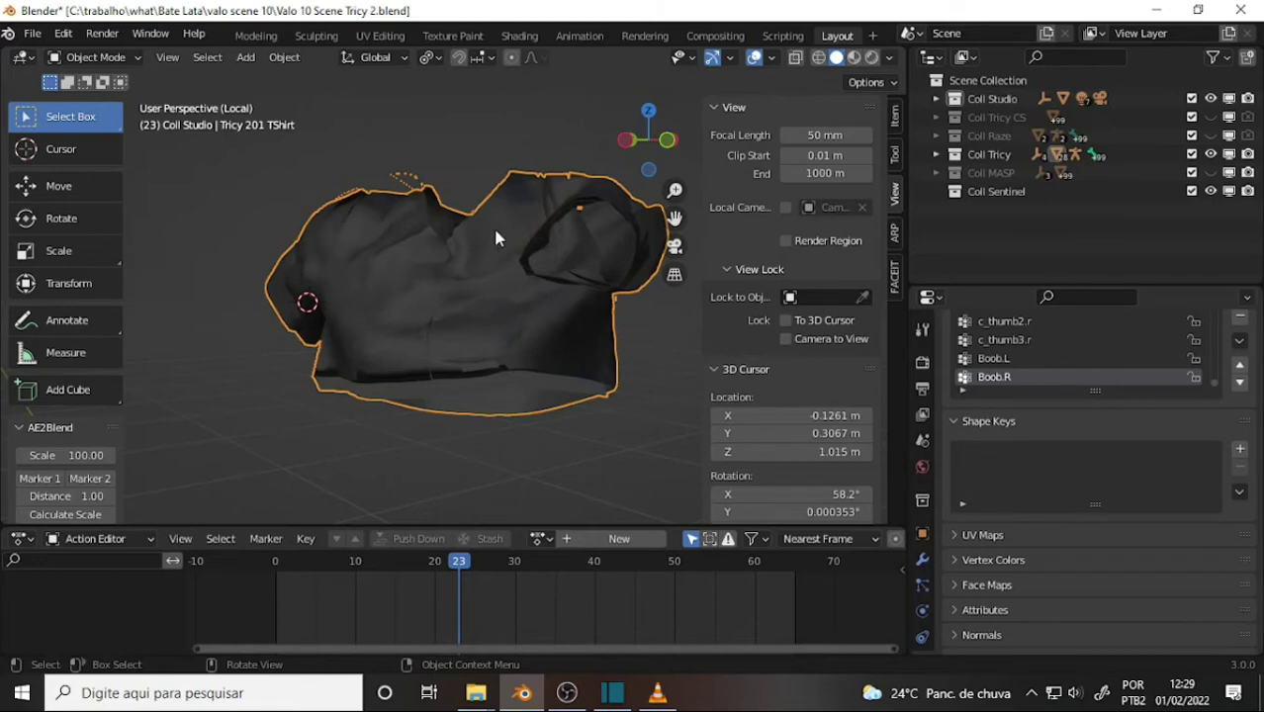
- Switch the isolated shirt to Edit Mode and orbit and zoom around its mesh
left_click(95, 57)
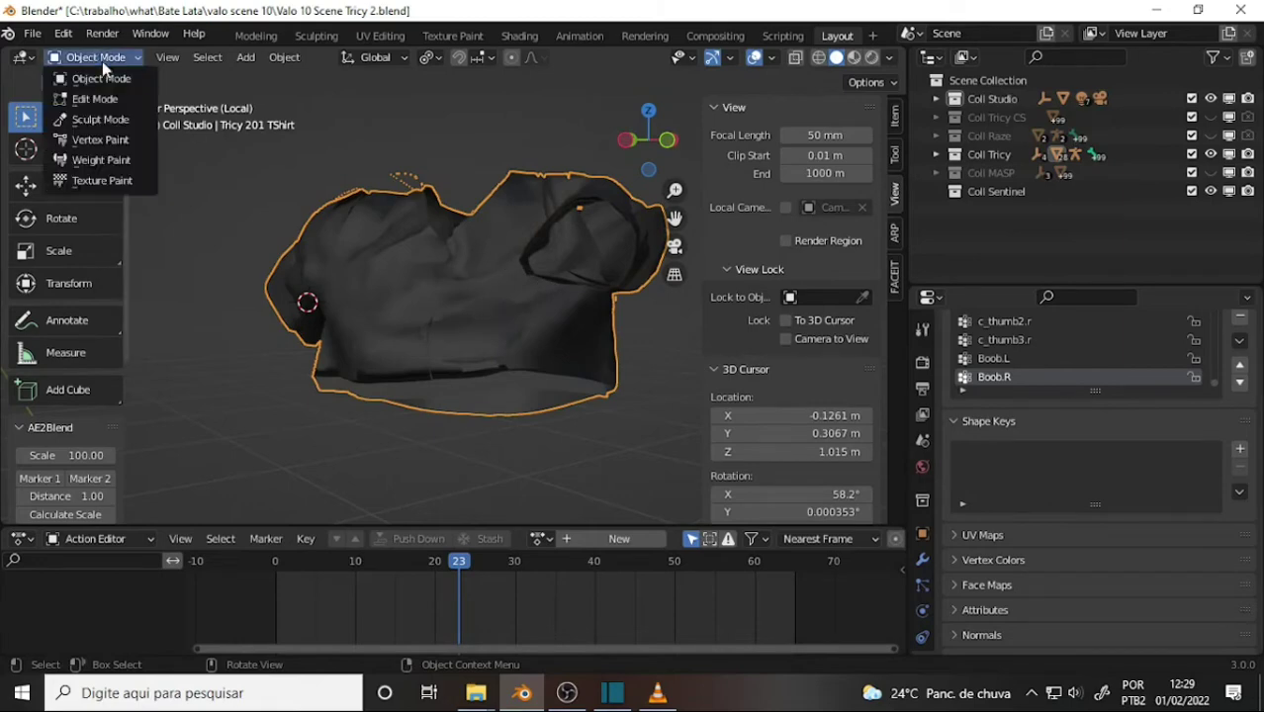
left_click(112, 100)
mouse_move(547, 244)
middle_mouse_down()
mouse_move(359, 293)
mouse_move(368, 308)
mouse_move(391, 303)
middle_mouse_up()
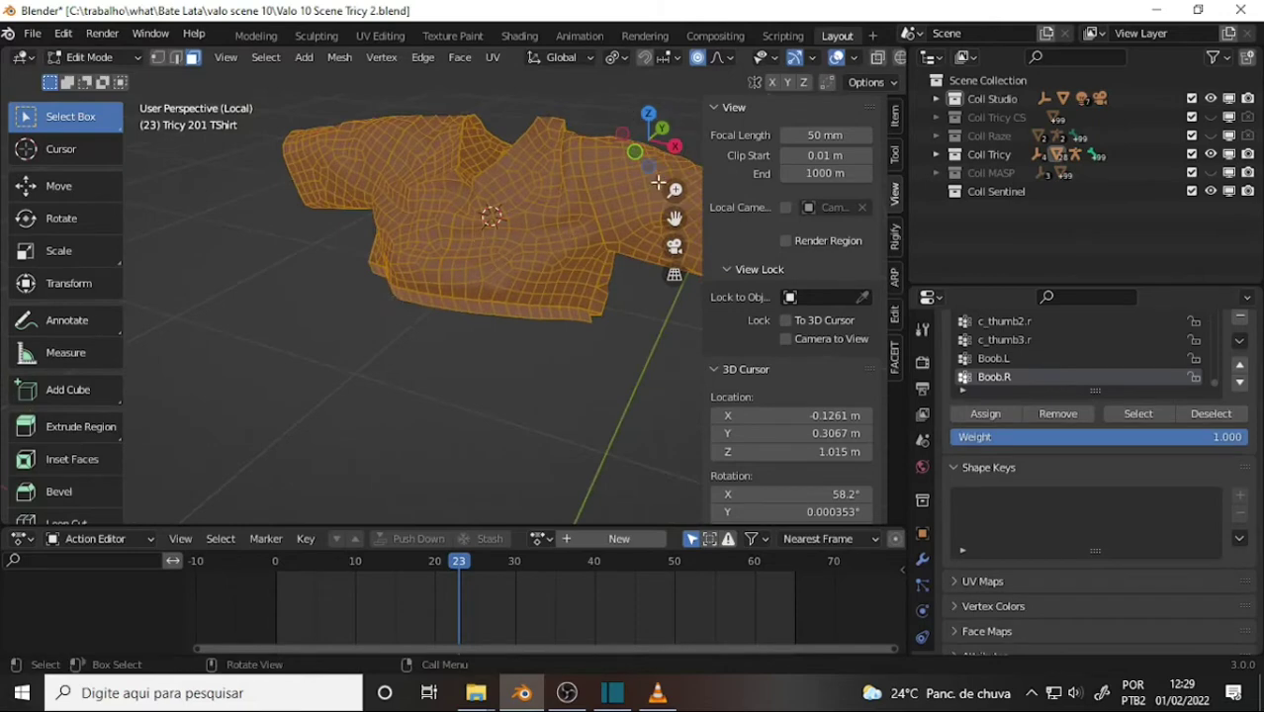
scroll(675, 209, "up", 2)
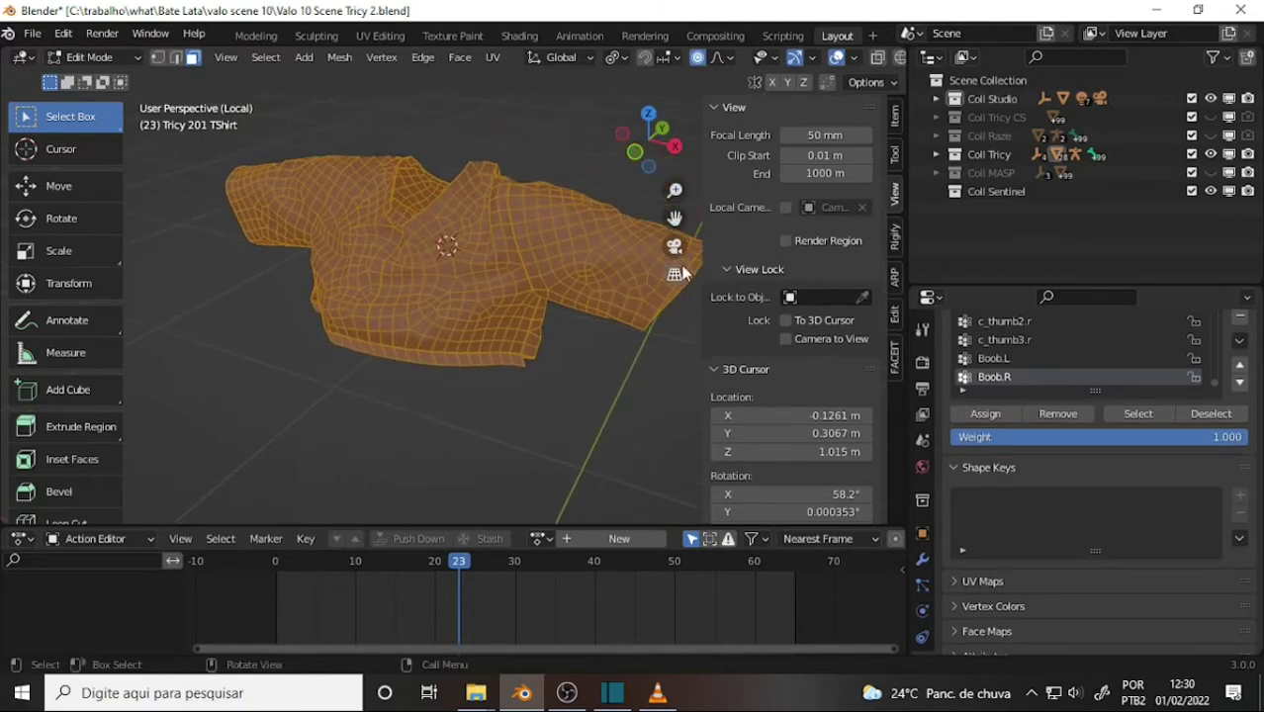
scroll(584, 227, "up", 3)
middle_click_drag(565, 203, 504, 120)
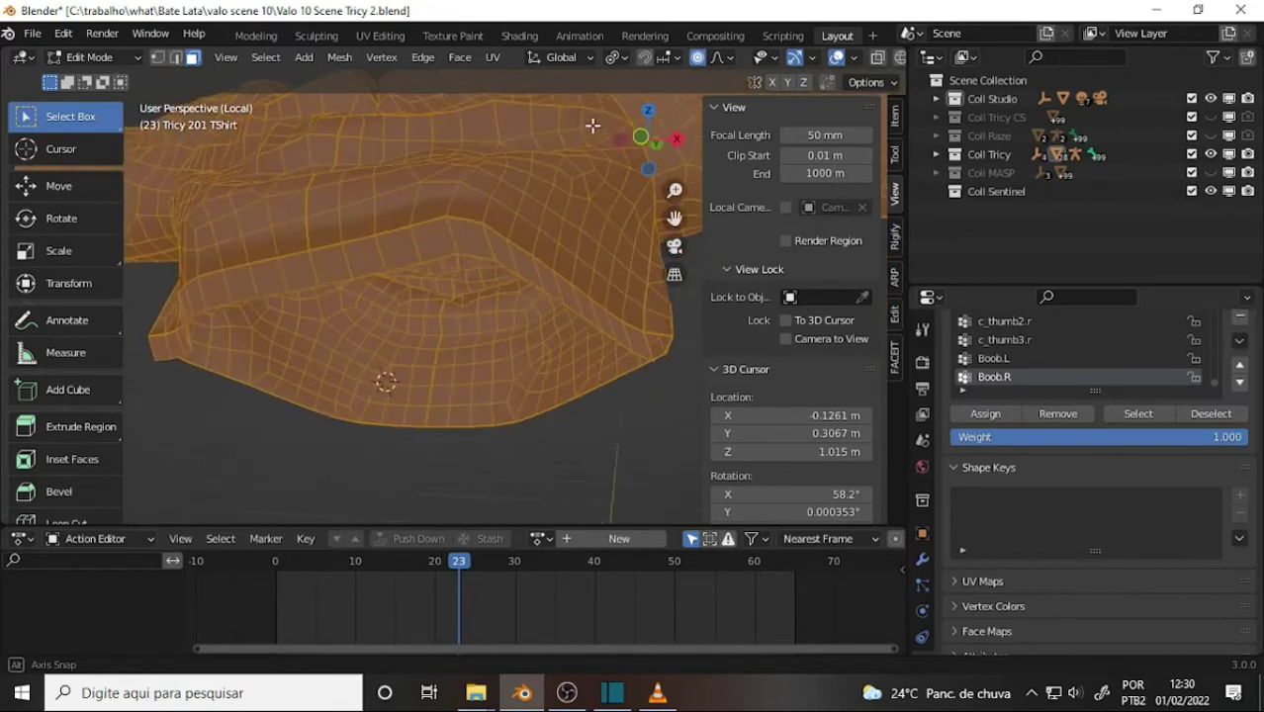
middle_click_drag(505, 120, 570, 124)
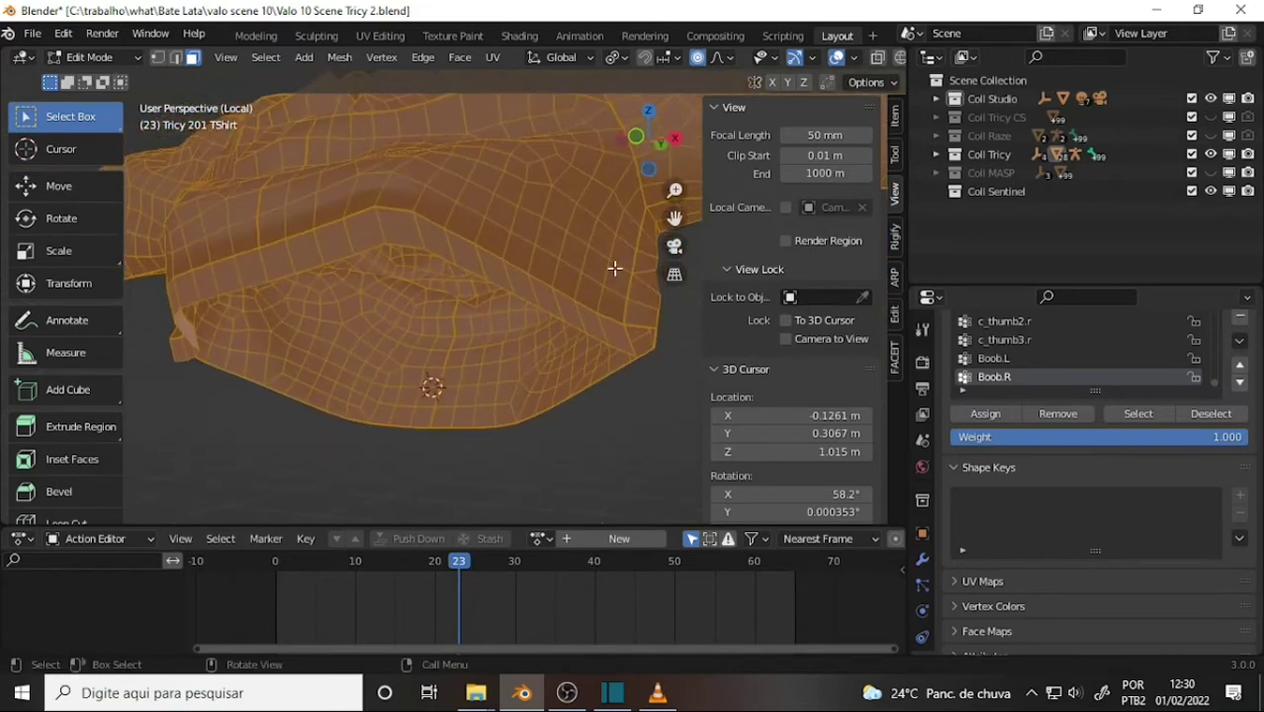
scroll(598, 244, "down", 2)
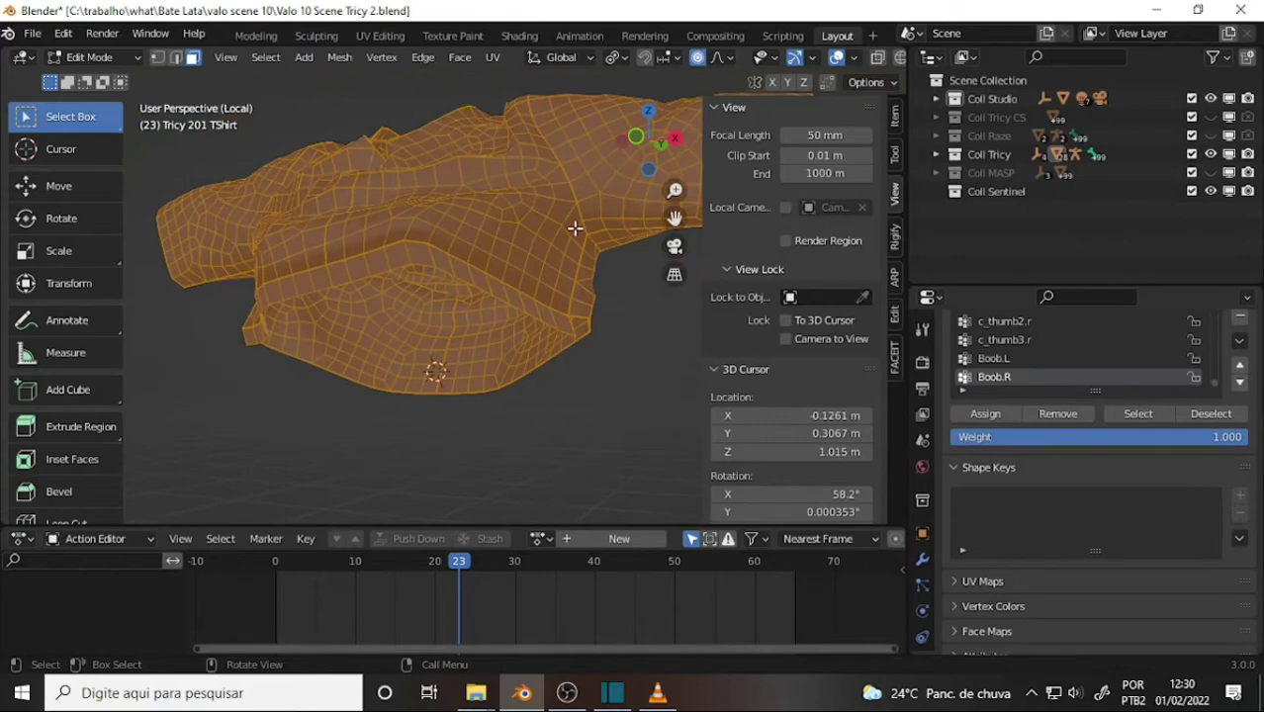
- Inspect the shirt from more angles and select a single face on its front
middle_click_drag(562, 219, 573, 251)
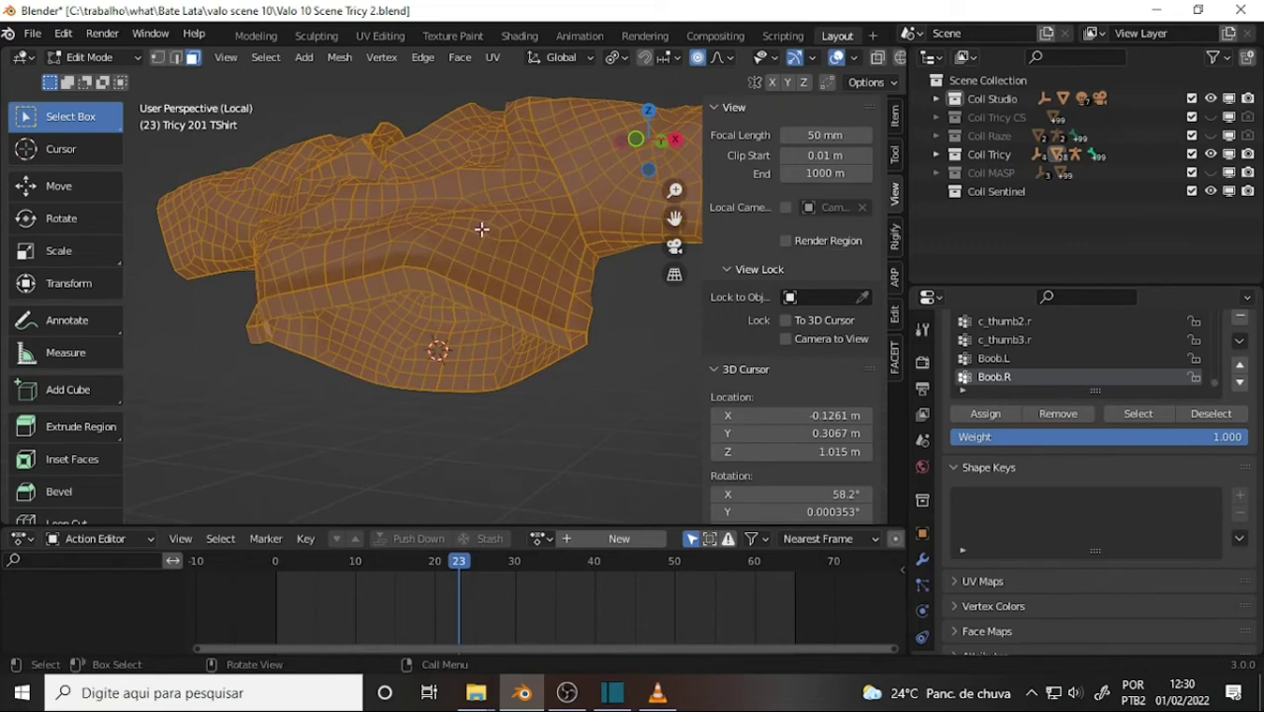
middle_click_drag(470, 194, 508, 357)
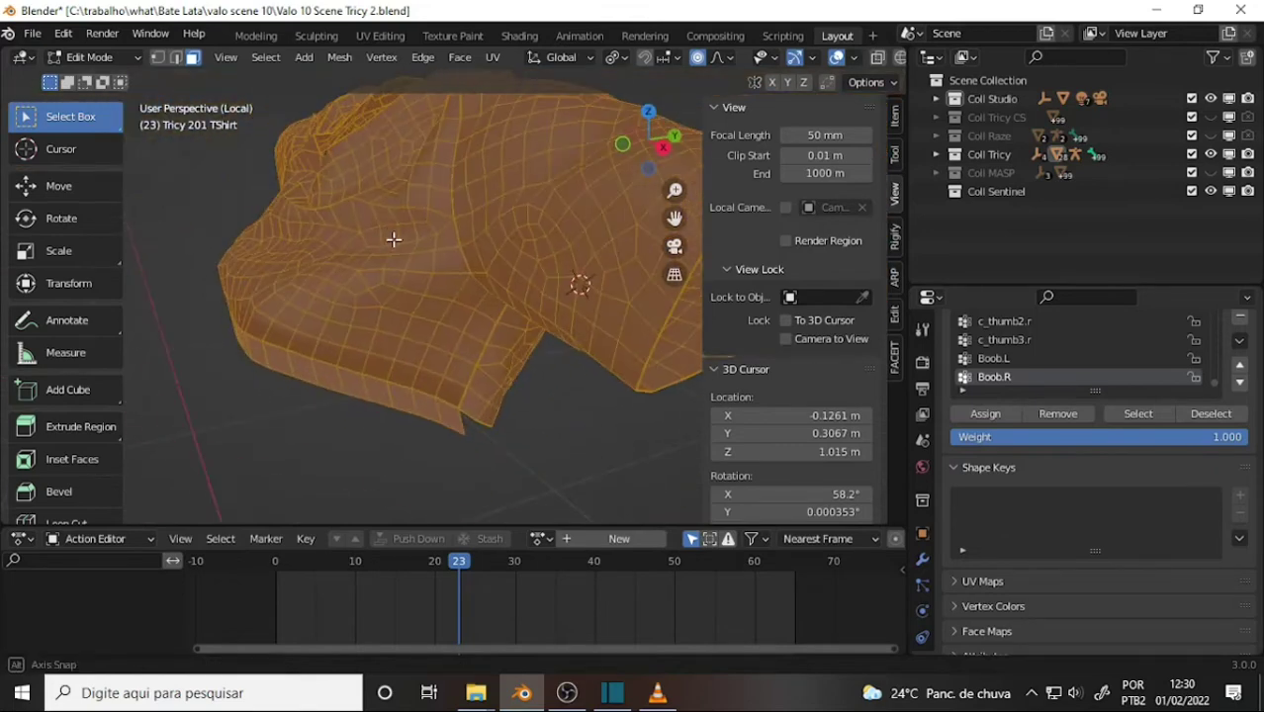
middle_click_drag(509, 357, 503, 241)
scroll(492, 243, "up", 2)
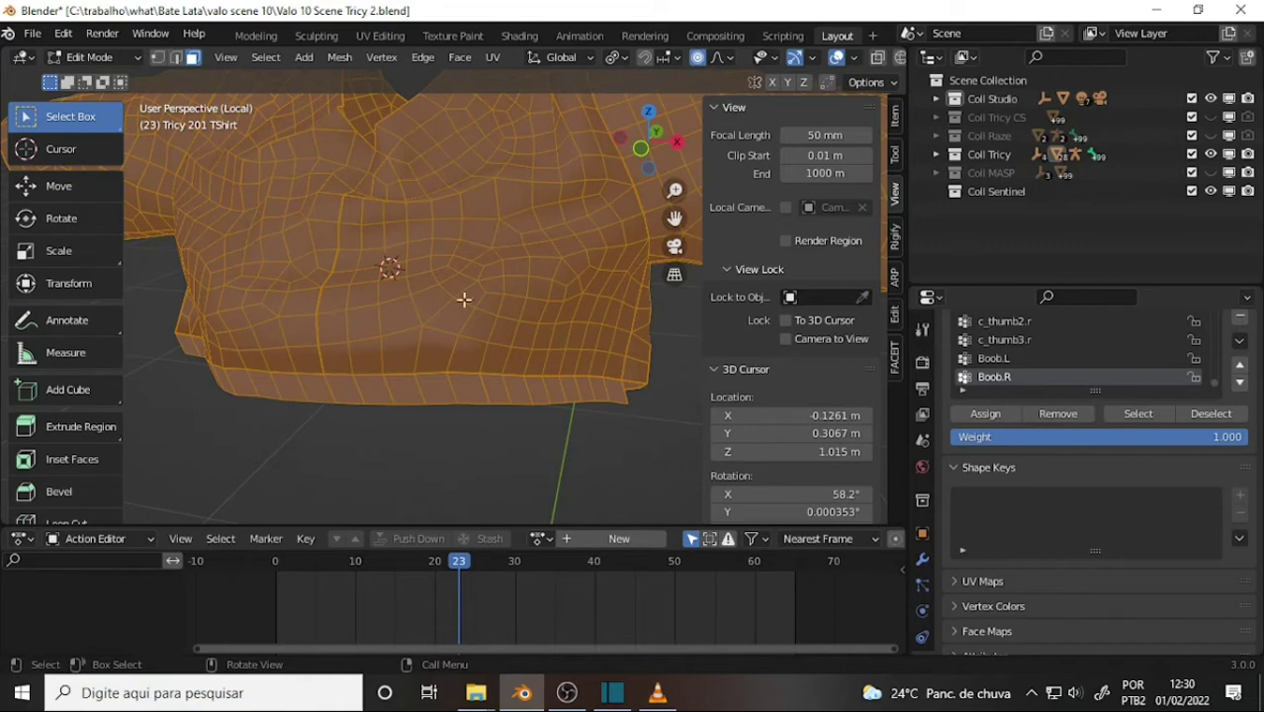
scroll(538, 170, "down", 3)
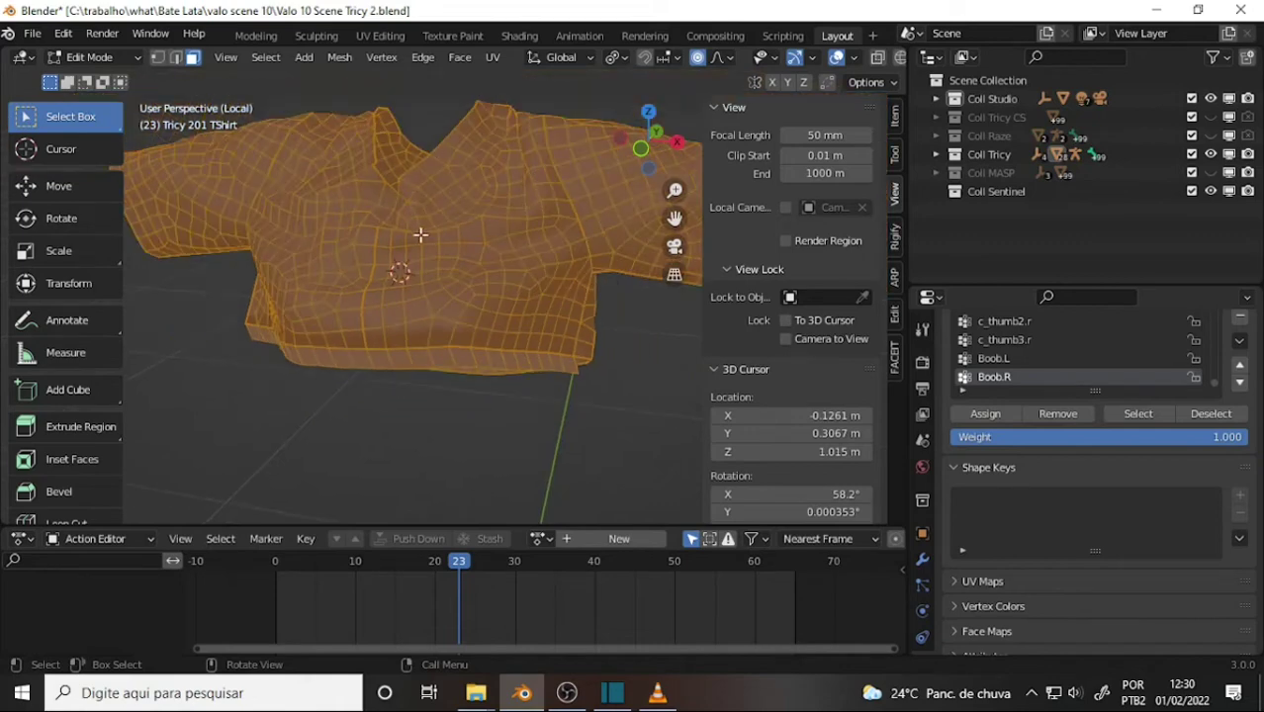
left_click(493, 241)
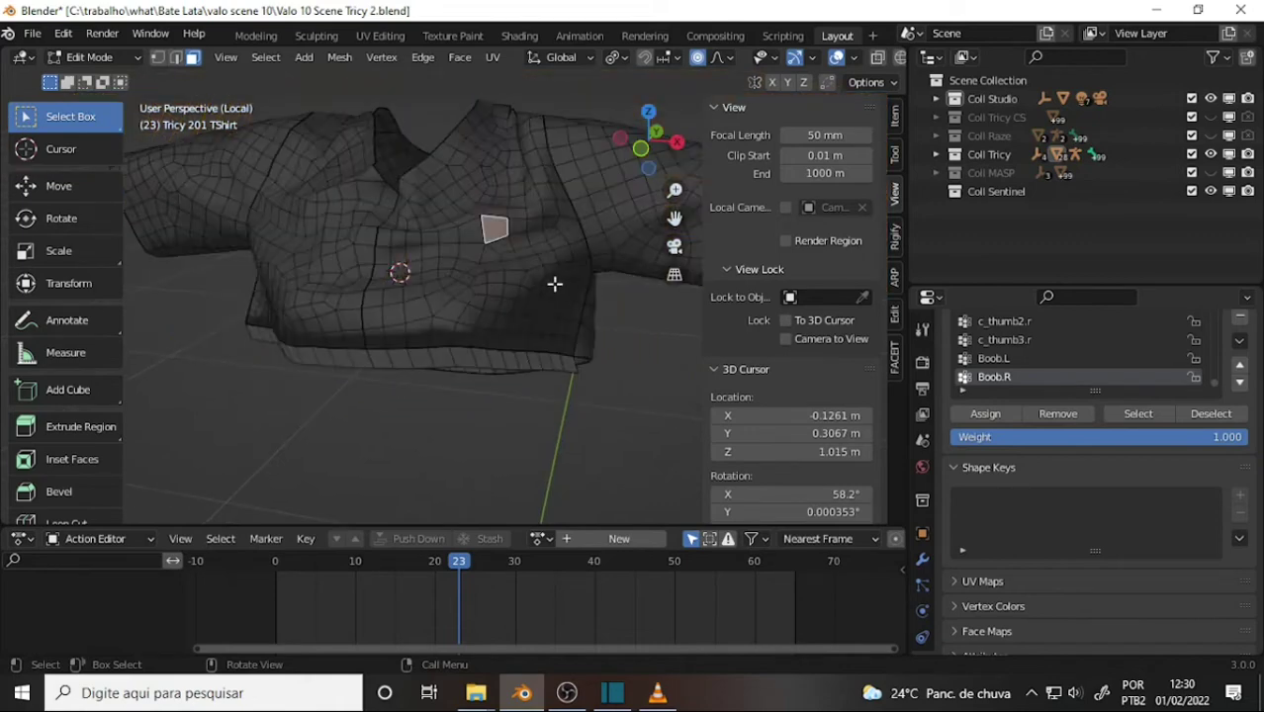
- Select the shirt's linked front panel, cancel a trial move, and orbit back to a front view
key("ctrl+l")
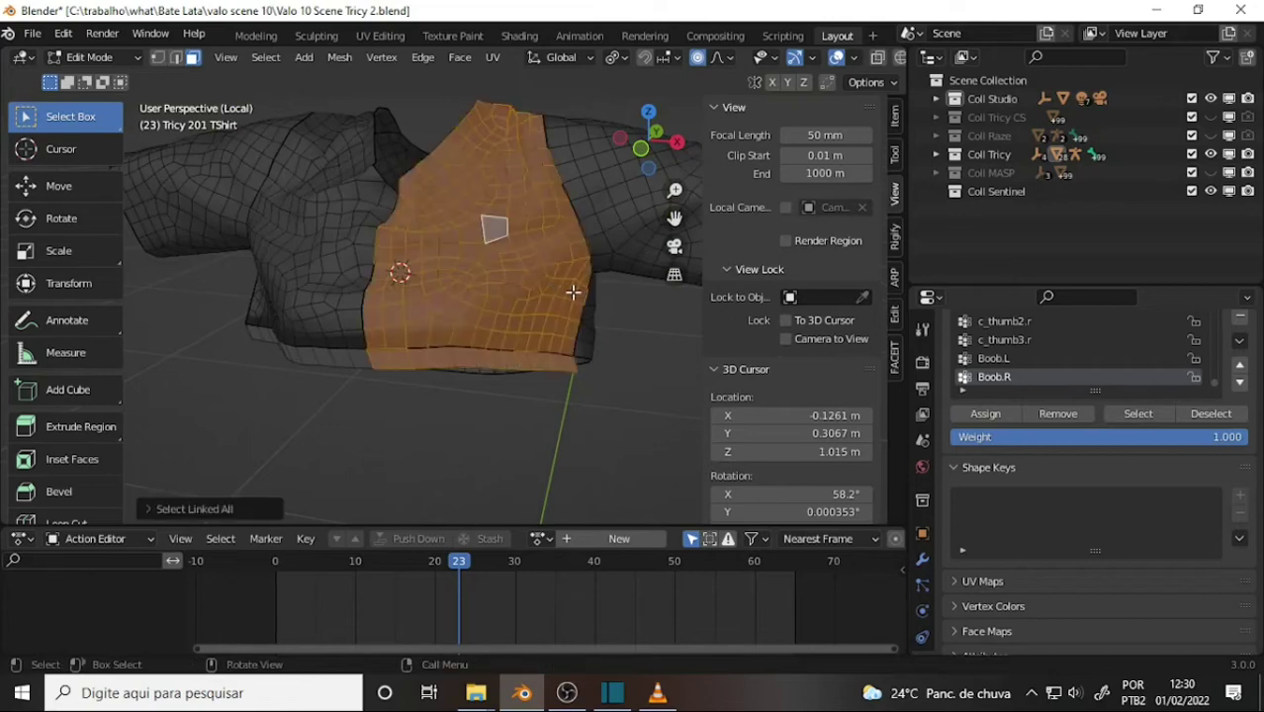
mouse_move(530, 251)
middle_mouse_down()
mouse_move(386, 294)
mouse_move(452, 288)
middle_mouse_up()
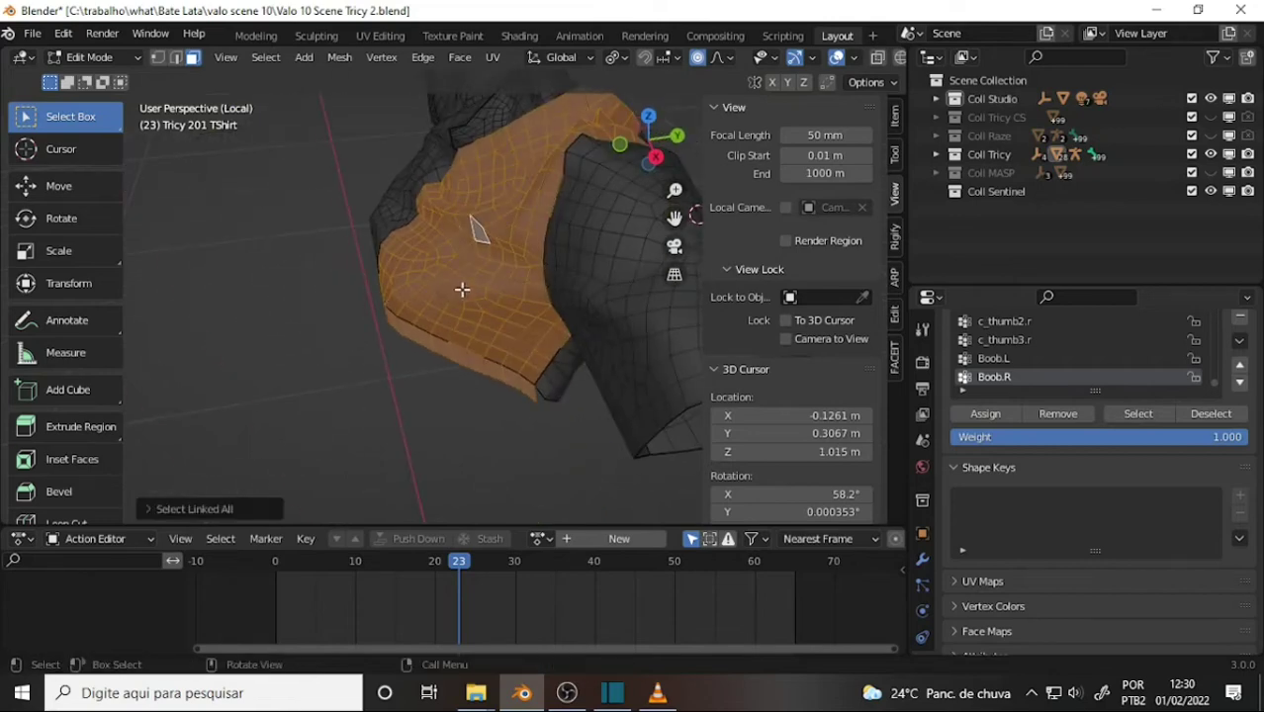
key("g")
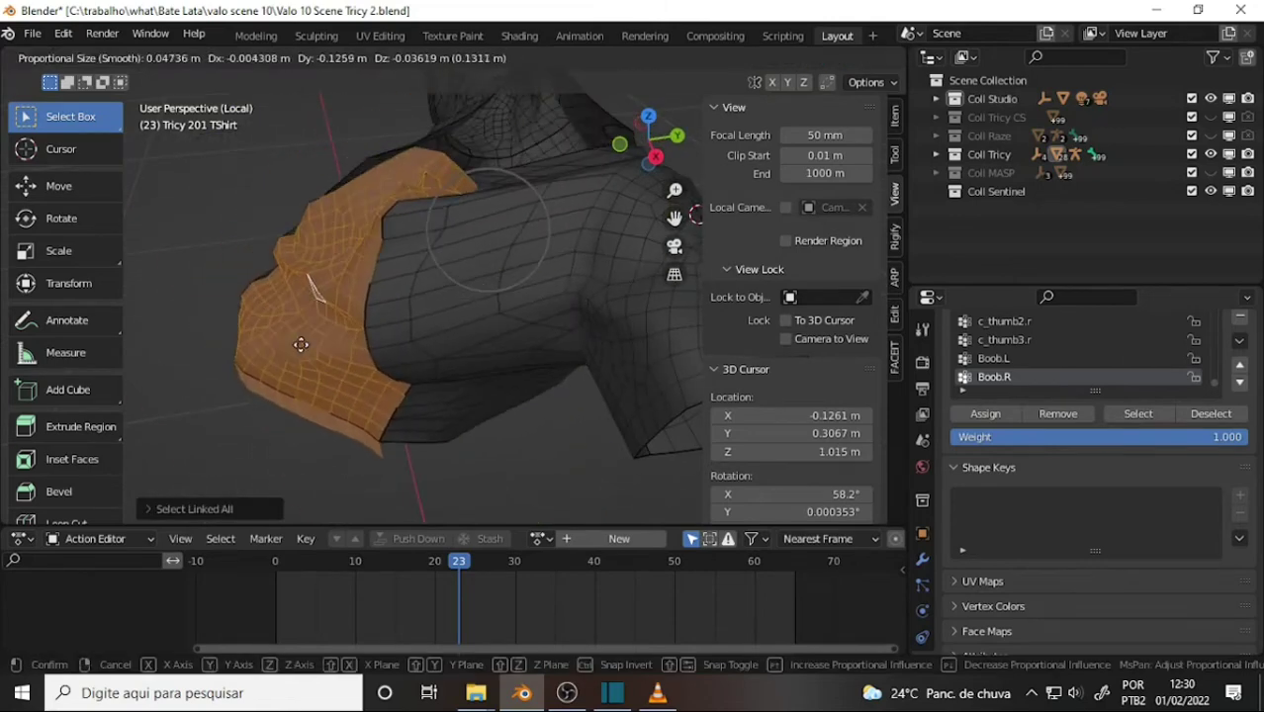
right_click(301, 344)
mouse_move(300, 344)
middle_mouse_down()
mouse_move(460, 271)
mouse_move(259, 398)
mouse_move(333, 491)
mouse_move(477, 102)
mouse_move(474, 522)
mouse_move(234, 429)
mouse_move(536, 324)
mouse_move(427, 297)
mouse_move(418, 237)
mouse_move(443, 172)
mouse_move(508, 119)
mouse_move(550, 249)
mouse_move(500, 238)
mouse_move(489, 294)
middle_mouse_up()
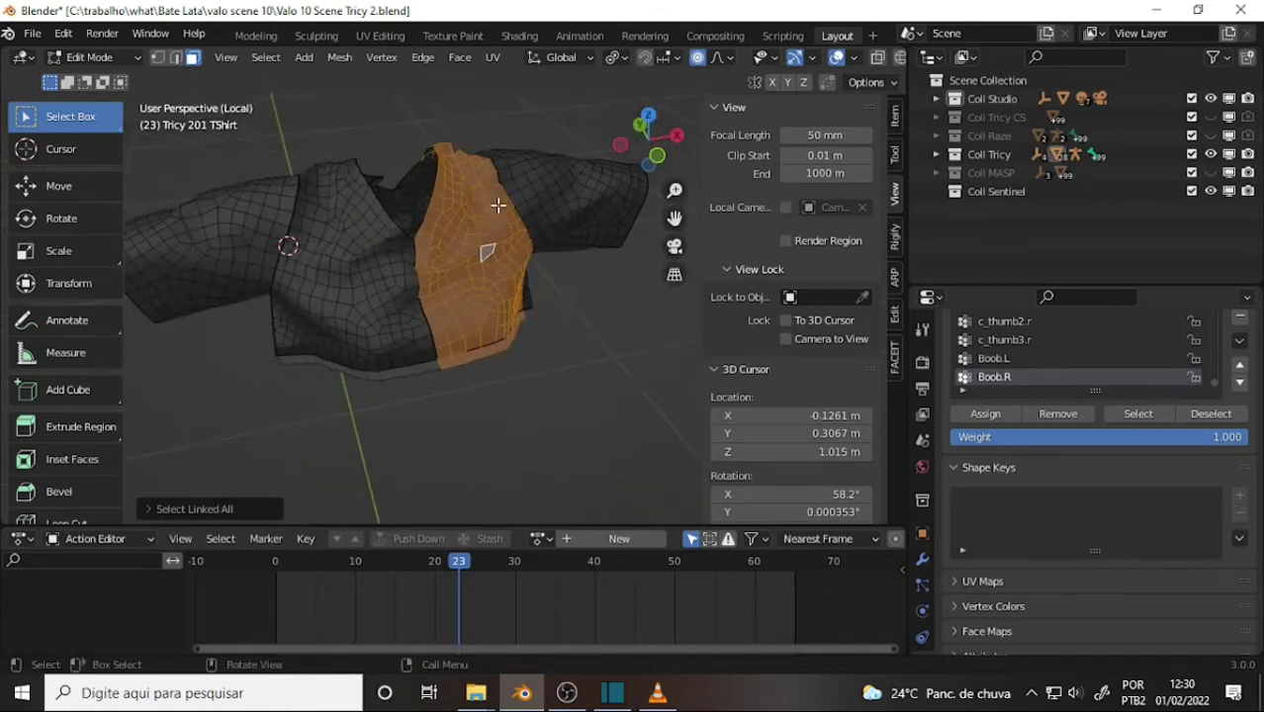
mouse_move(497, 204)
middle_mouse_down()
mouse_move(437, 187)
mouse_move(460, 175)
mouse_move(231, 483)
mouse_move(144, 435)
mouse_move(63, 424)
mouse_move(870, 437)
mouse_move(838, 500)
middle_mouse_up()
scroll(456, 182, "up", 4)
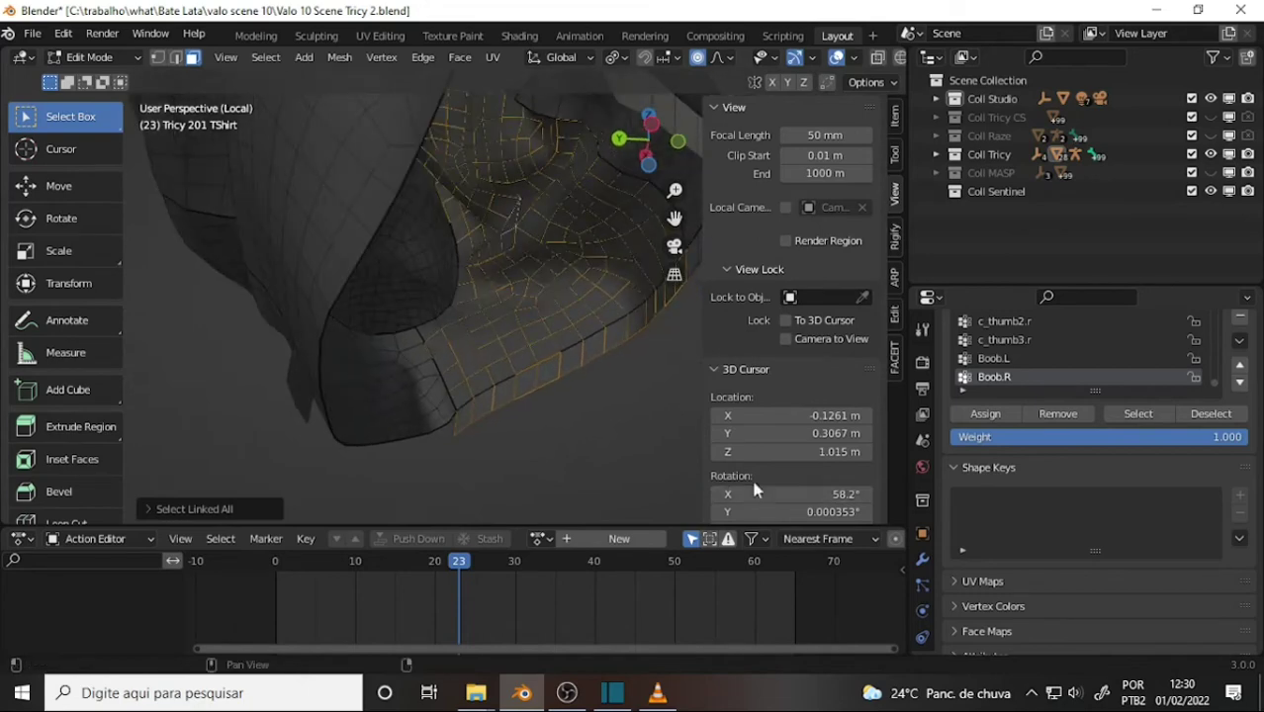
- Select the linked inner chest faces and move them to reshape the panel
left_click(557, 239)
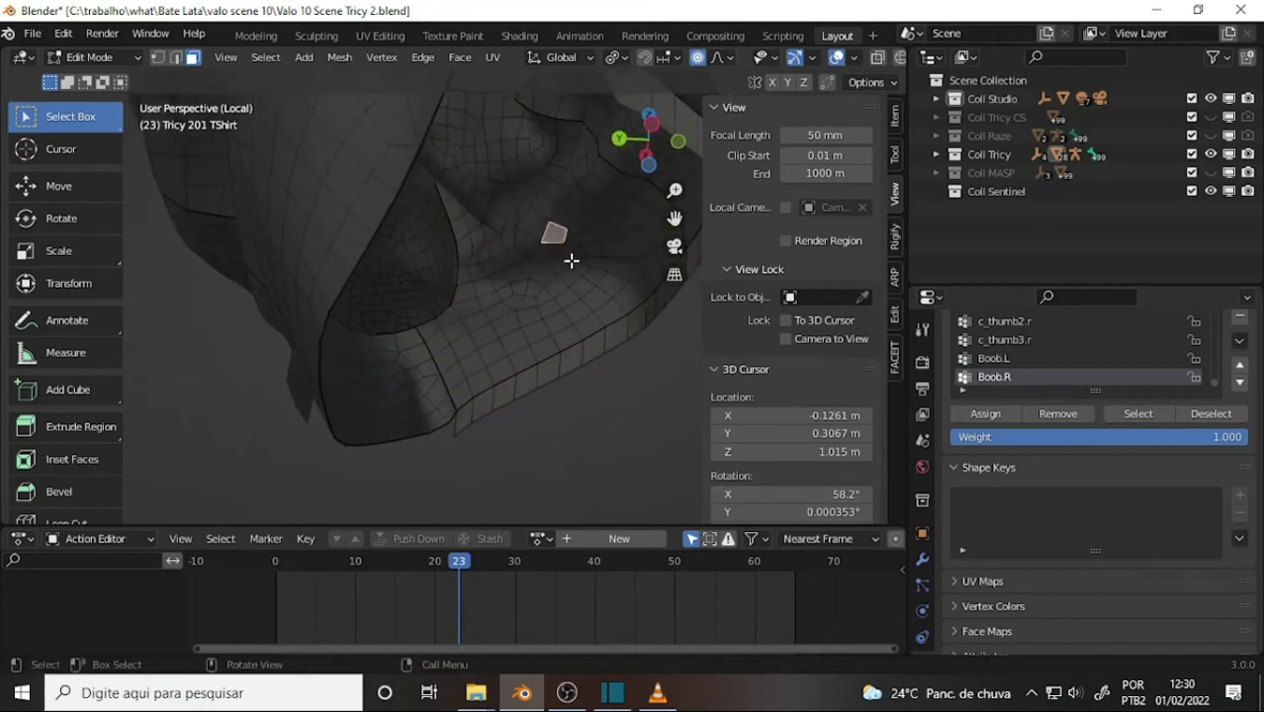
key("ctrl+l")
key("j")
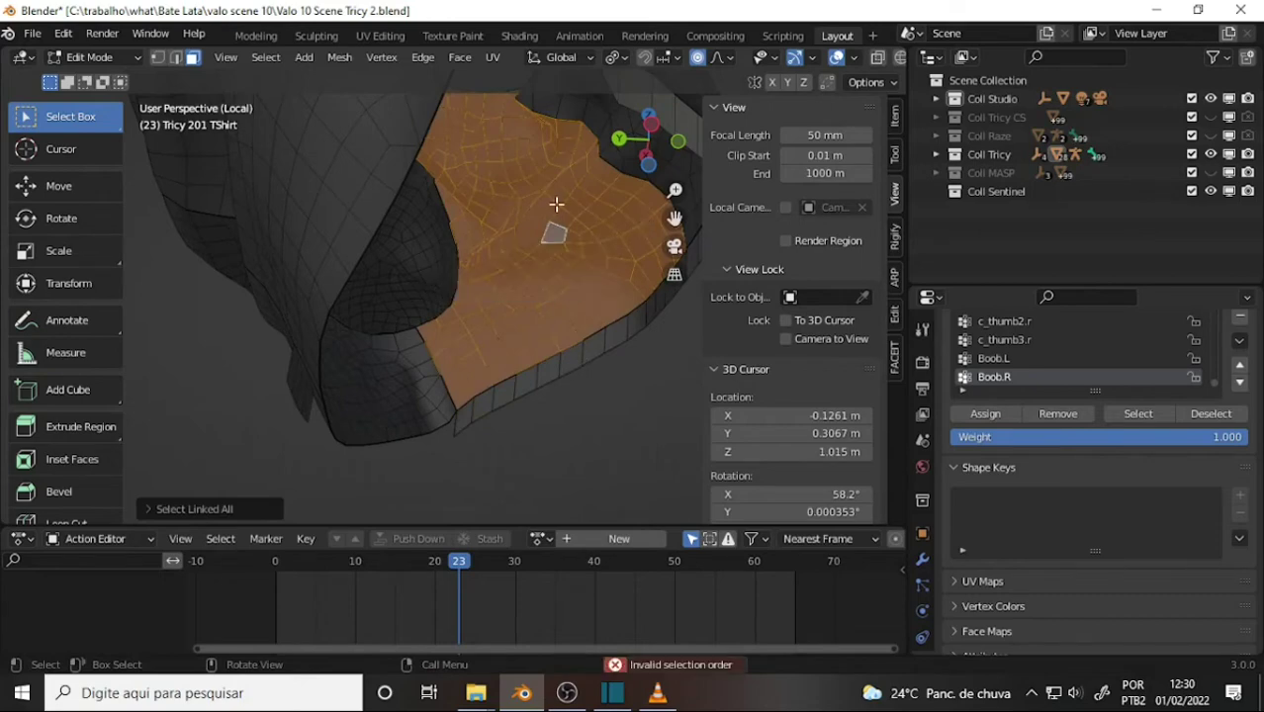
key("g")
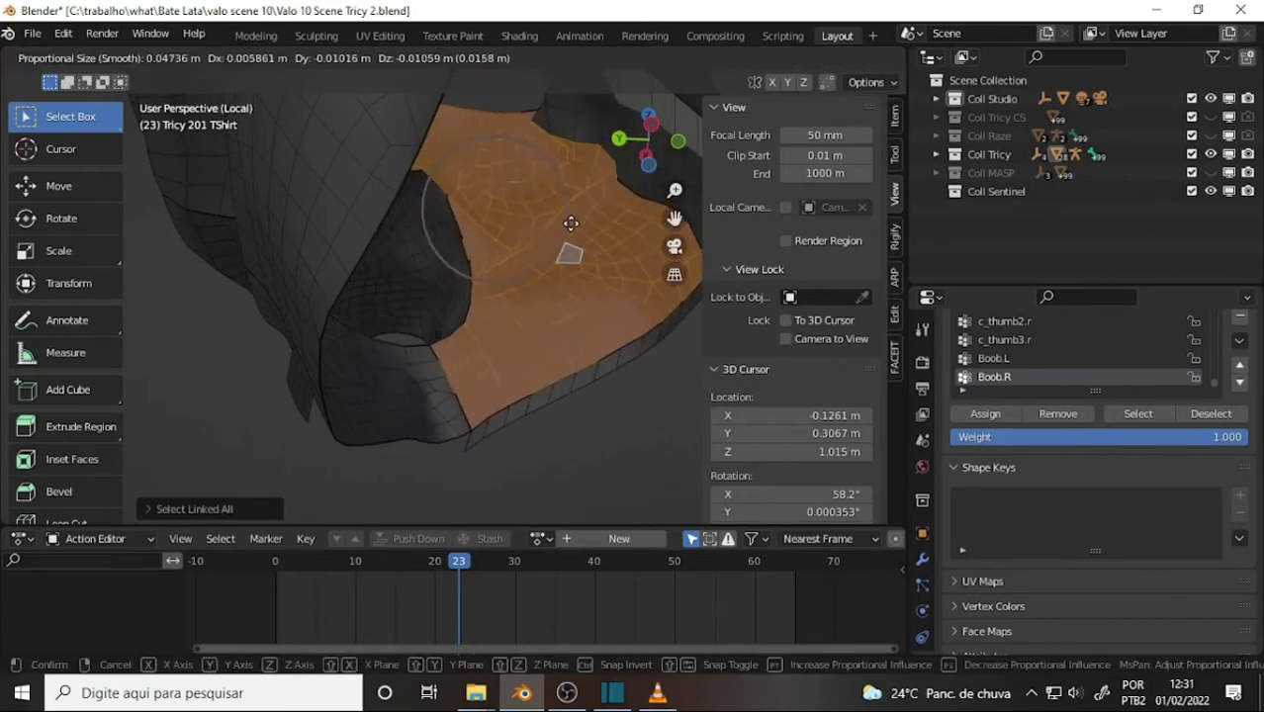
left_click(554, 213)
- Orbit to check the reshaped chest, then switch to the VALORANT Final Edition video in VLC
middle_click_drag(533, 209, 855, 249)
scroll(176, 315, "down", 5)
middle_click_drag(175, 316, 237, 305)
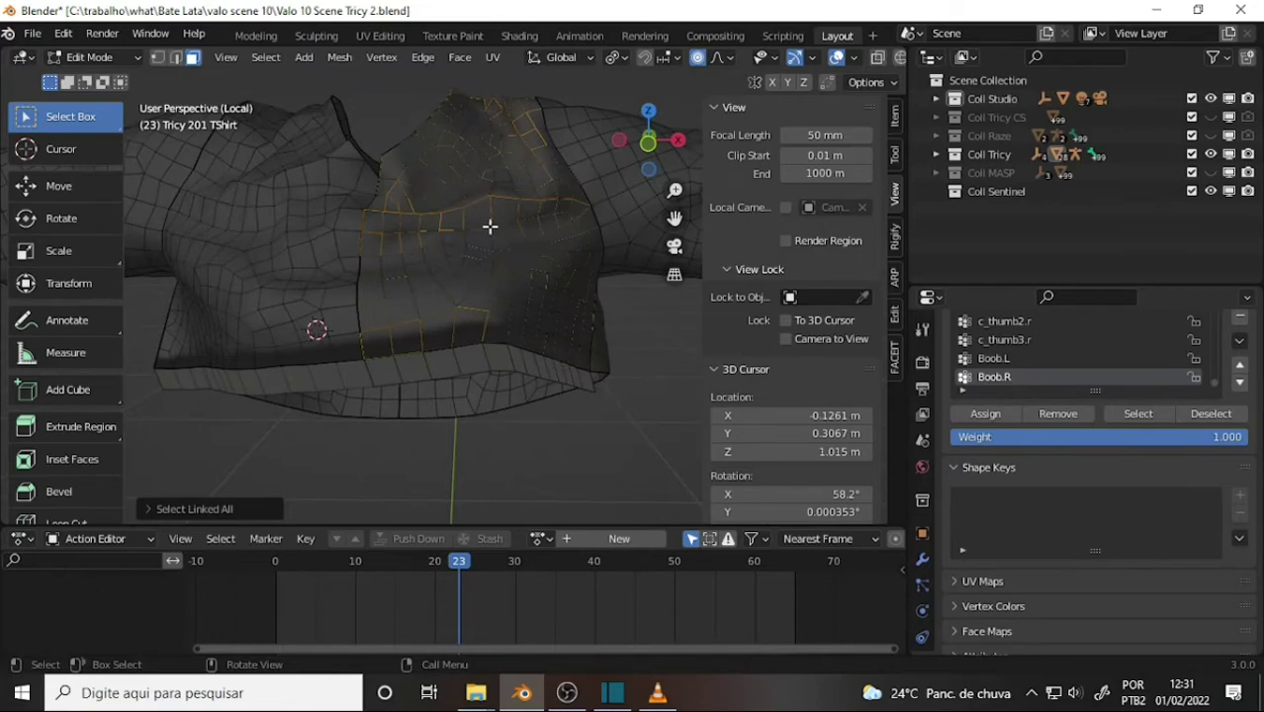
mouse_move(556, 240)
middle_mouse_down()
mouse_move(196, 113)
mouse_move(630, 170)
mouse_move(586, 268)
mouse_move(570, 260)
middle_mouse_up()
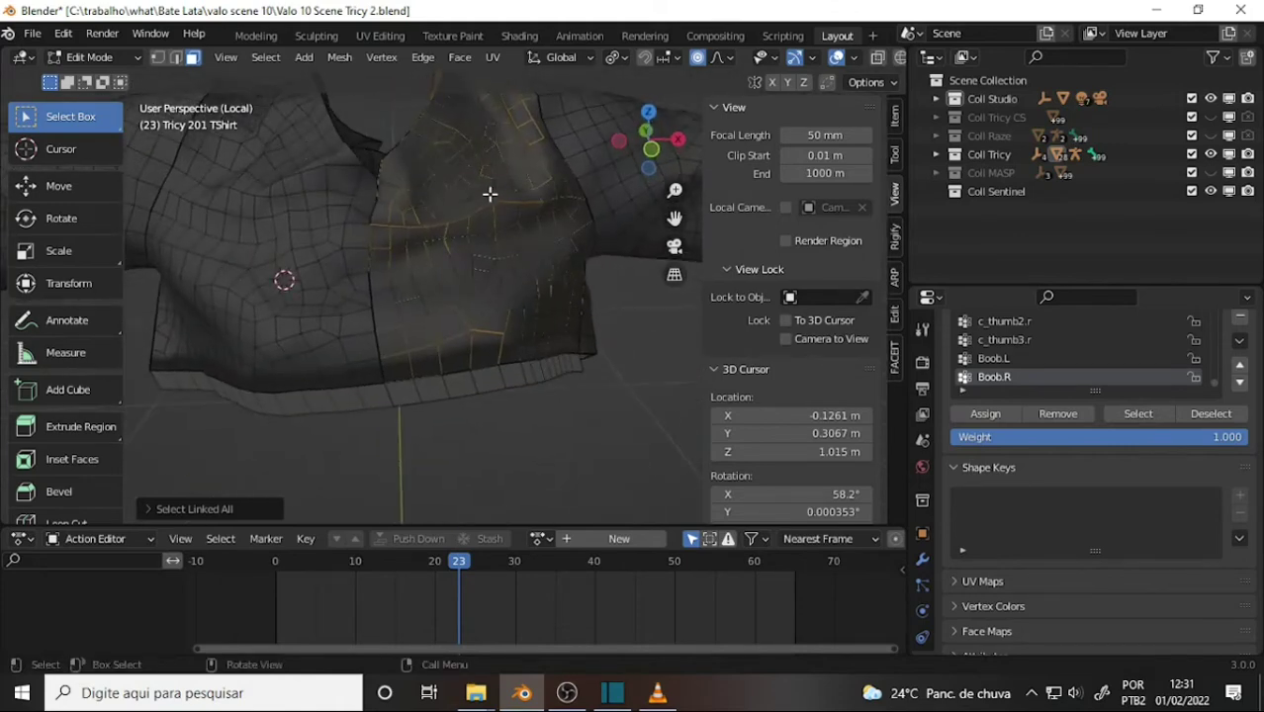
scroll(522, 198, "down", 3)
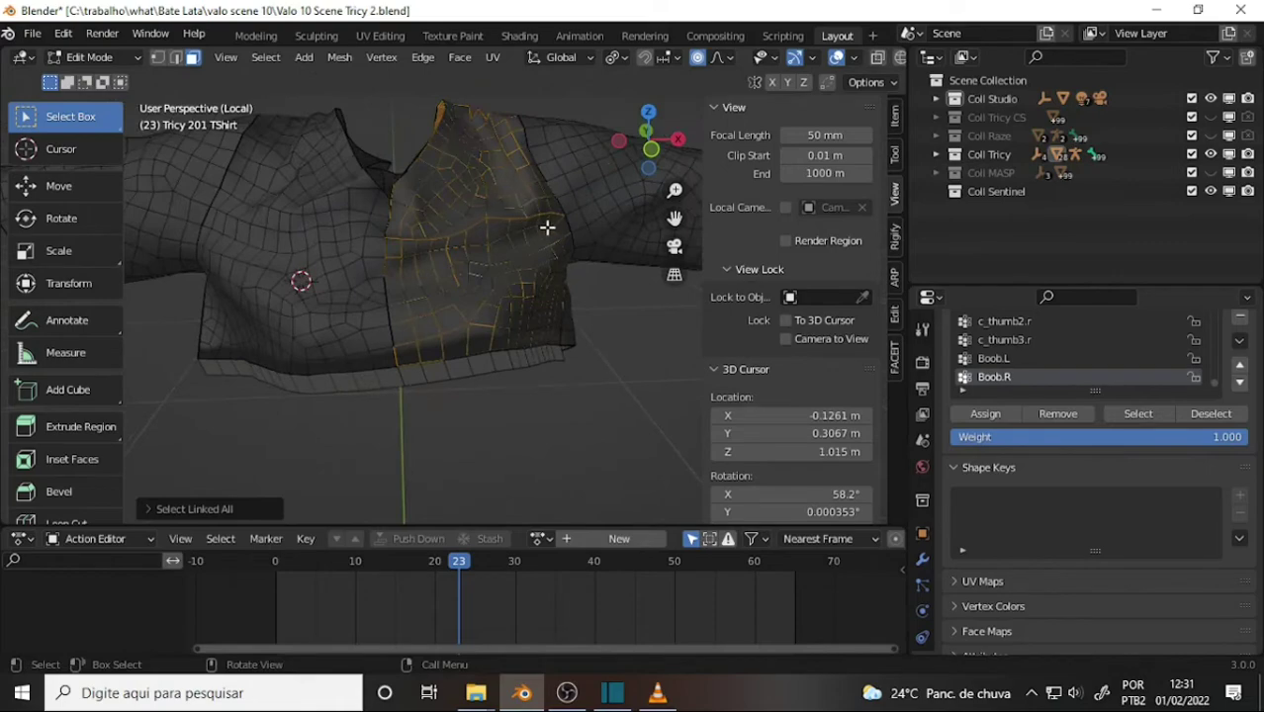
scroll(547, 225, "up", 3)
scroll(547, 226, "down", 4)
scroll(547, 225, "up", 2)
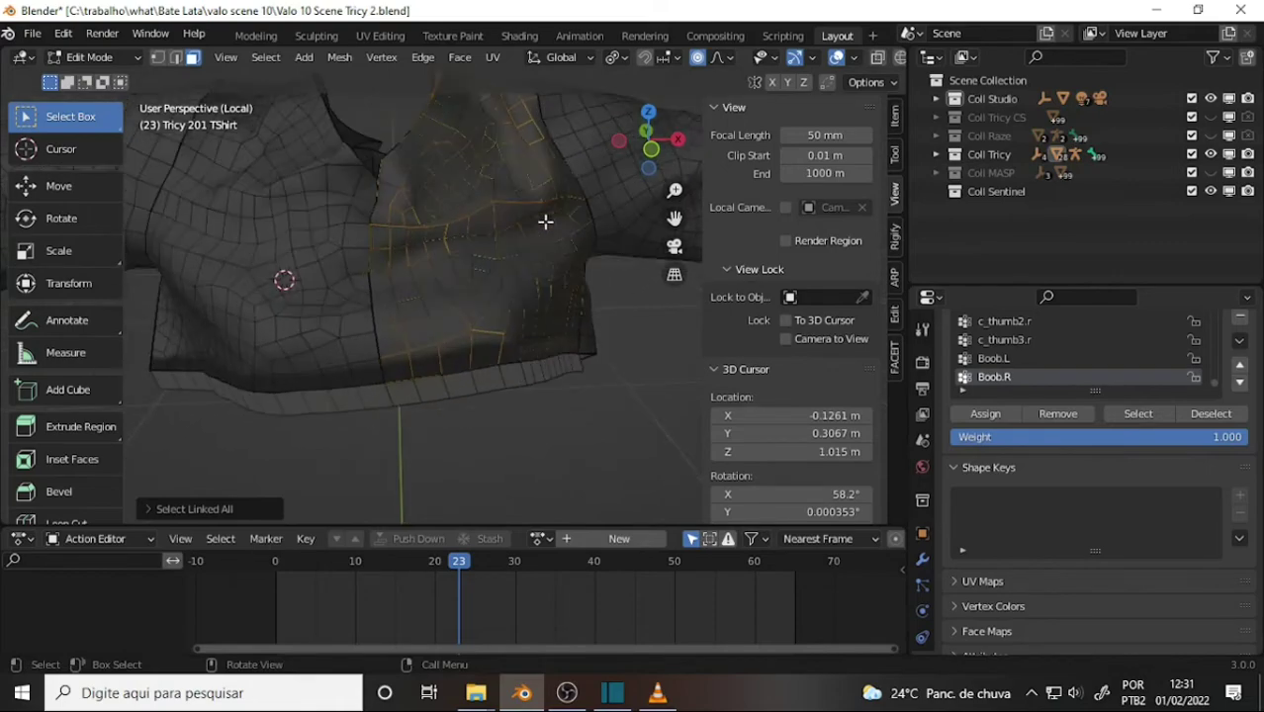
left_click(657, 692)
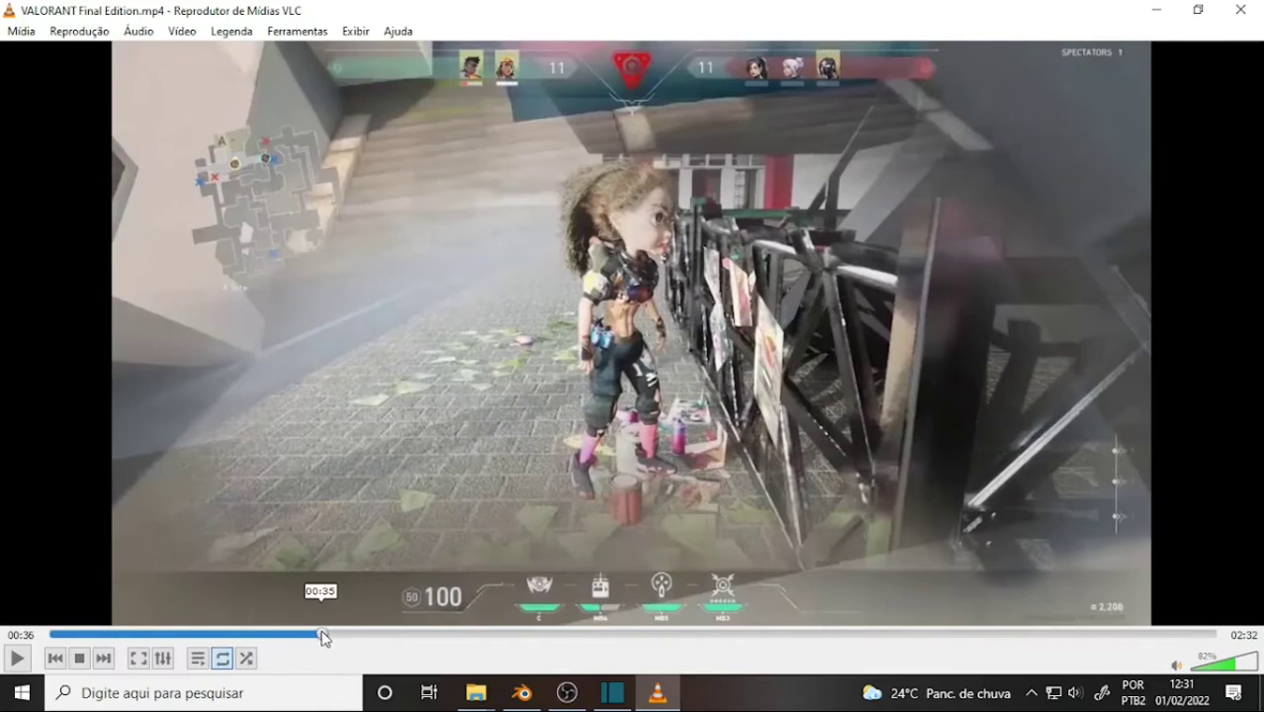
- Scrub the reference video to around 00:34–00:36, then briefly switch to Blender
left_click_drag(319, 638, 318, 638)
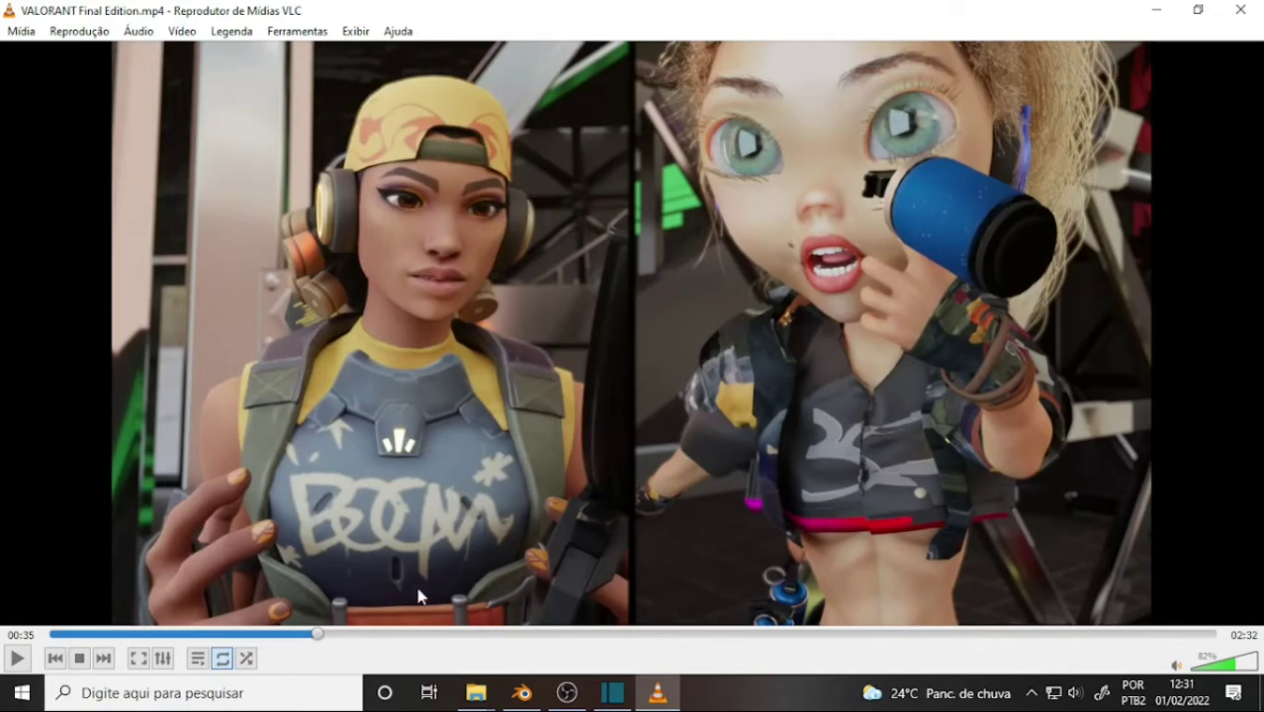
left_click_drag(324, 638, 334, 638)
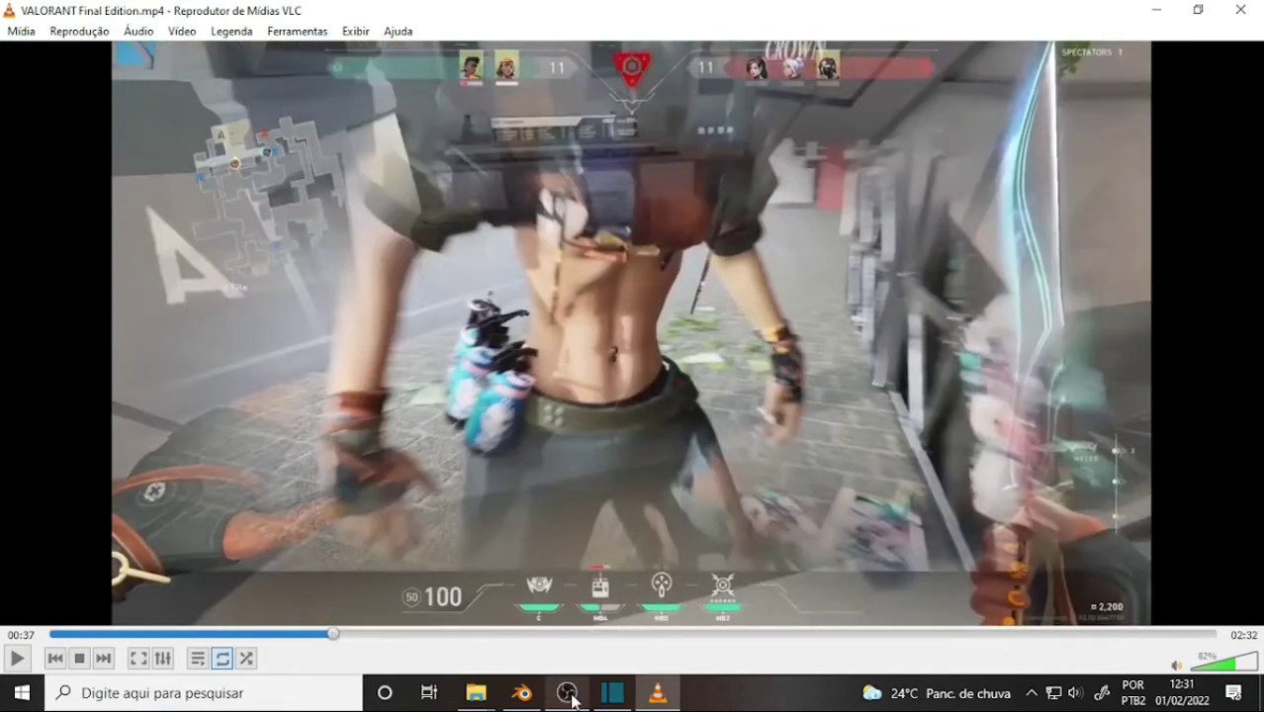
mouse_move(522, 692)
left_click(581, 618)
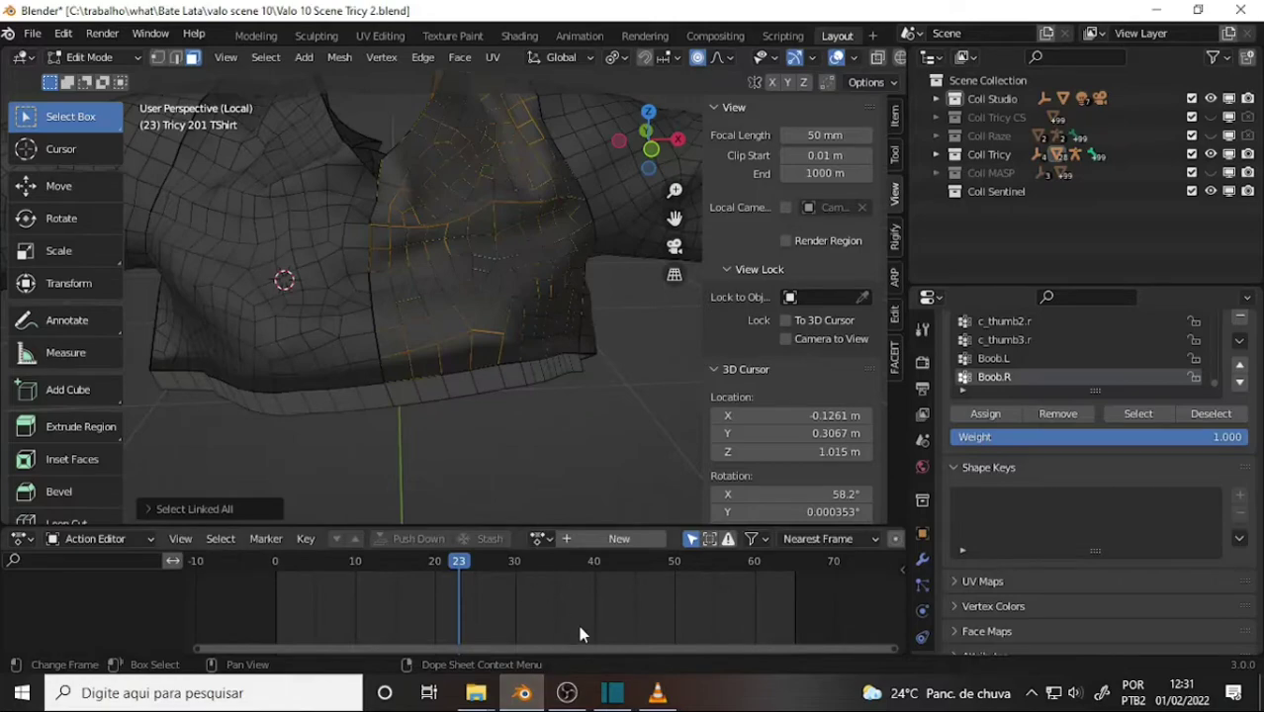
- Skip the video past 00:56 to the girl's T-shirt shot, then return to Blender
left_click(657, 692)
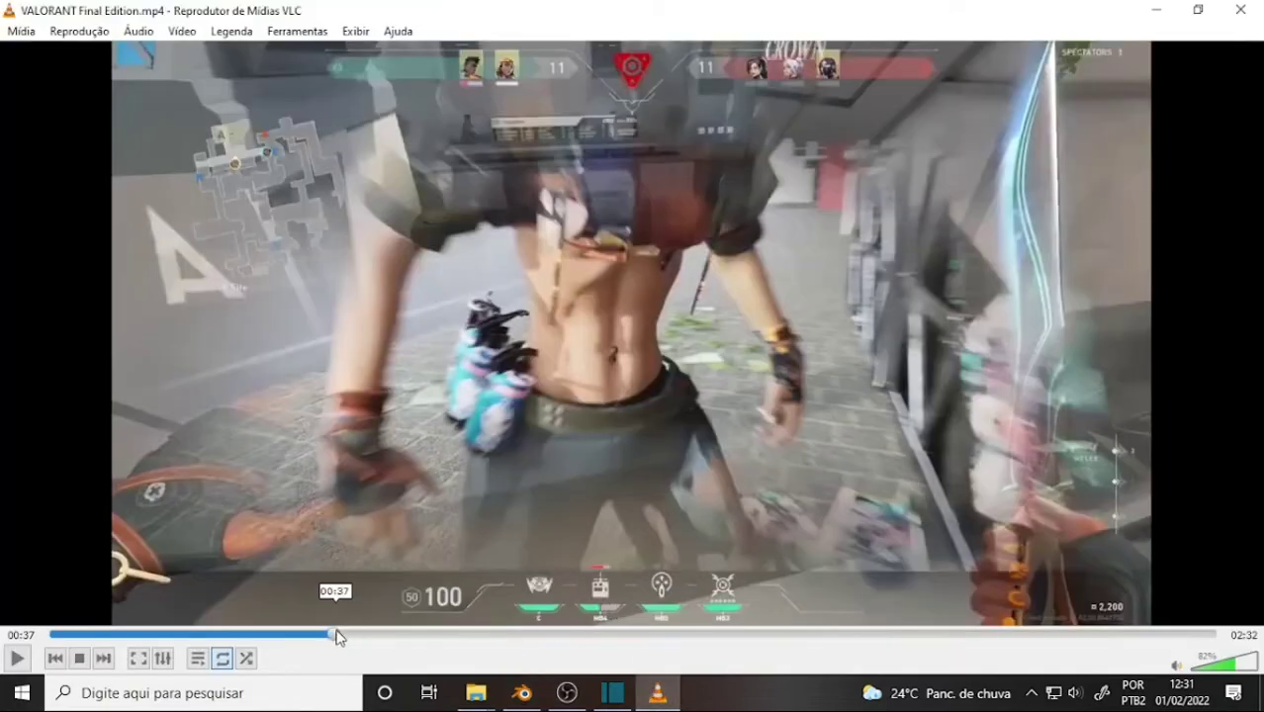
left_click_drag(336, 637, 530, 635)
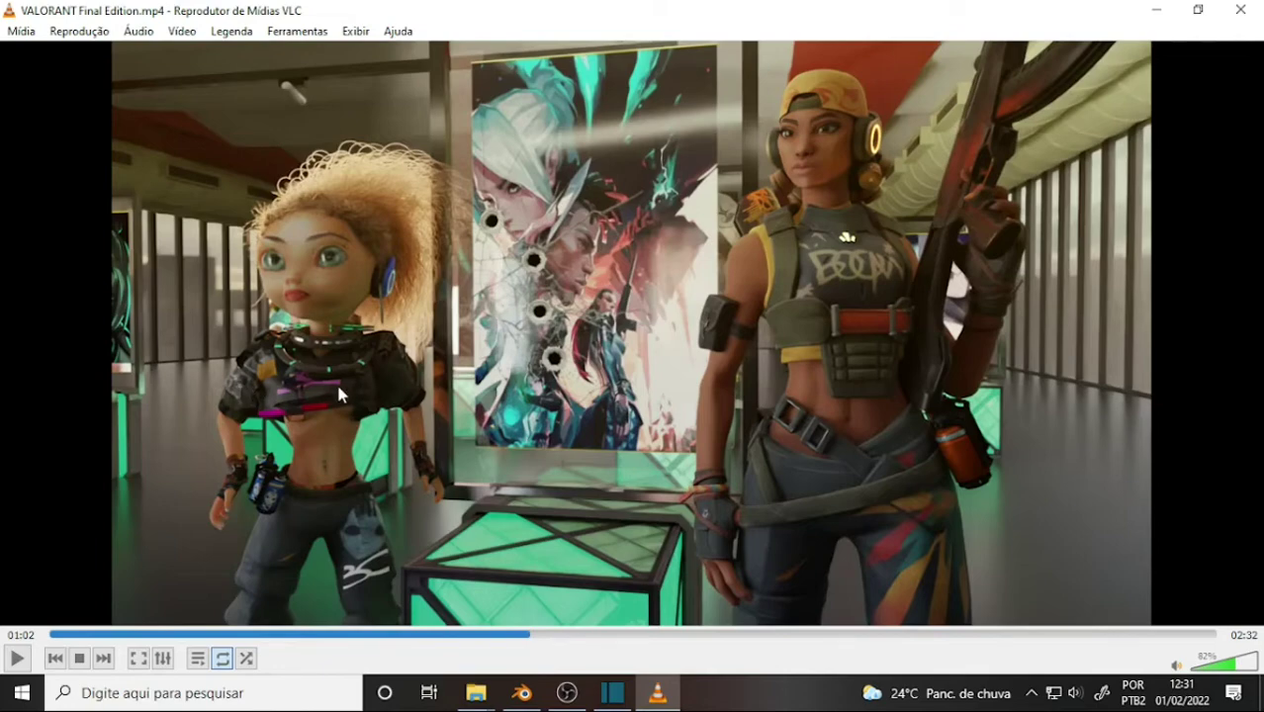
left_click(567, 693)
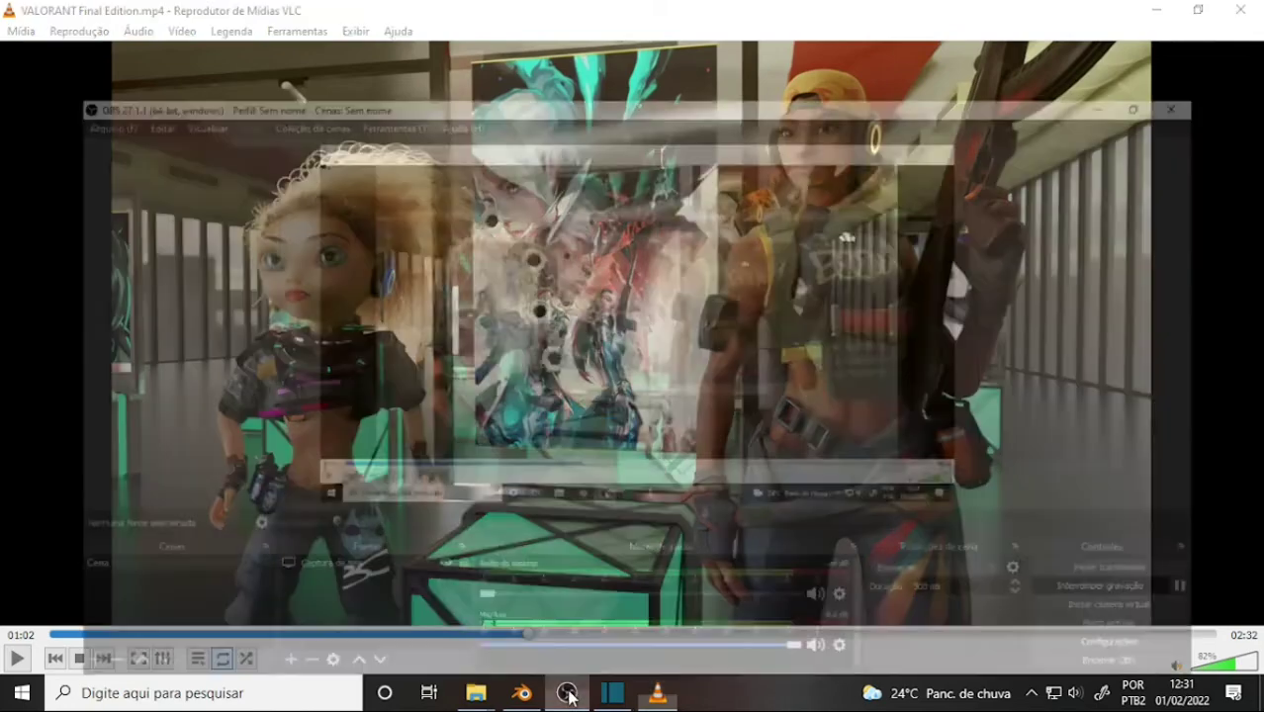
left_click(527, 693)
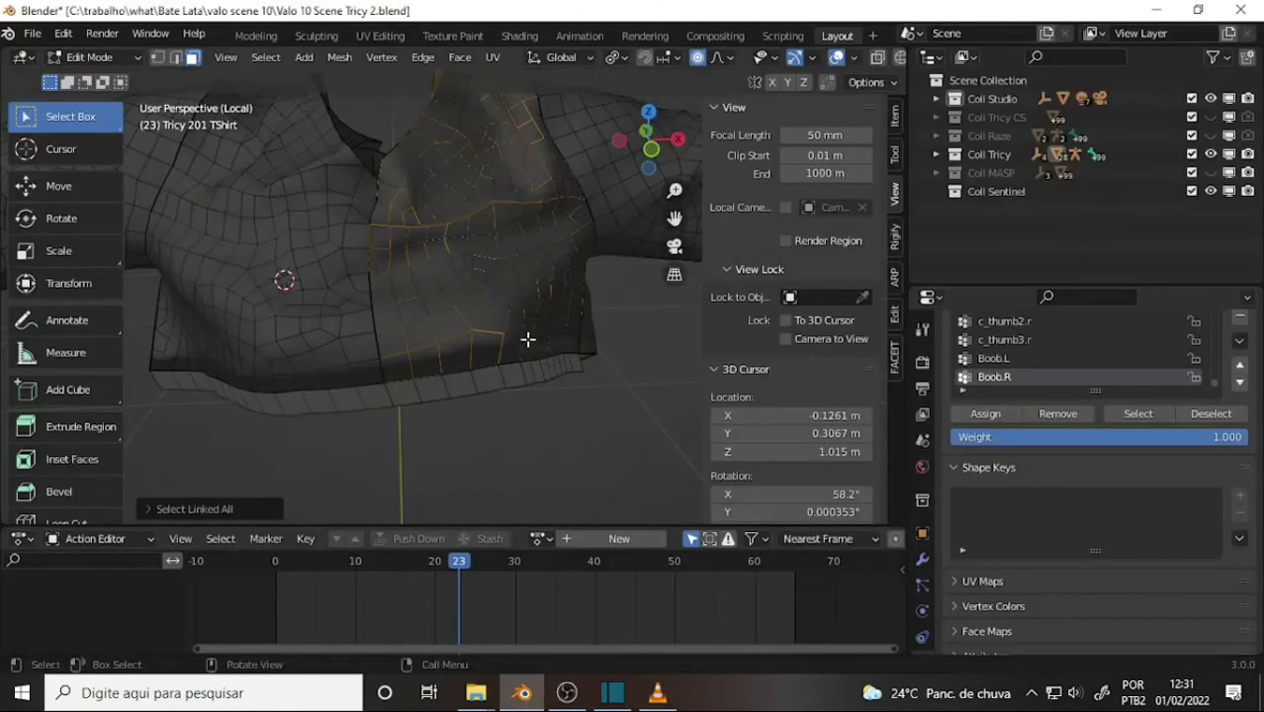
- Orbit around the reshaped shirt, recentre with Home, and exit Local View to show the full character
scroll(534, 287, "down", 3)
mouse_move(573, 270)
middle_mouse_down()
mouse_move(418, 235)
mouse_move(494, 241)
middle_mouse_up()
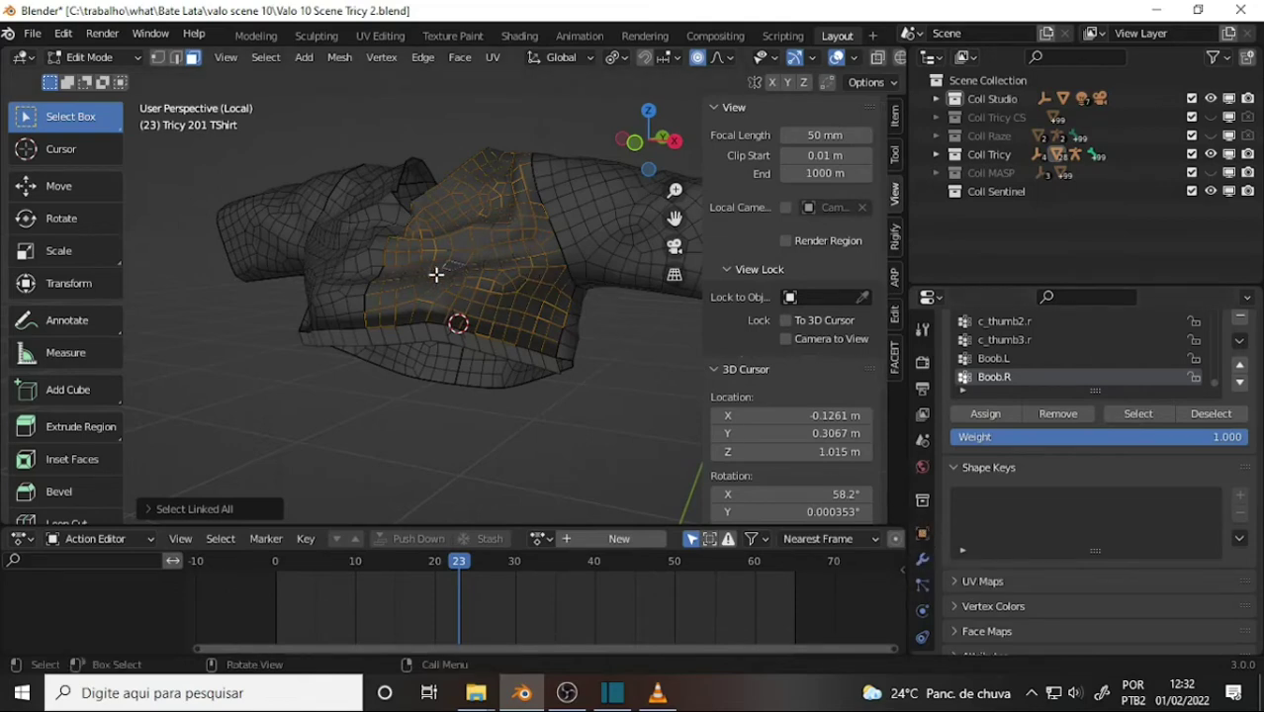
mouse_move(524, 299)
middle_mouse_down()
mouse_move(646, 287)
mouse_move(586, 297)
mouse_move(595, 291)
middle_mouse_up()
key("Home")
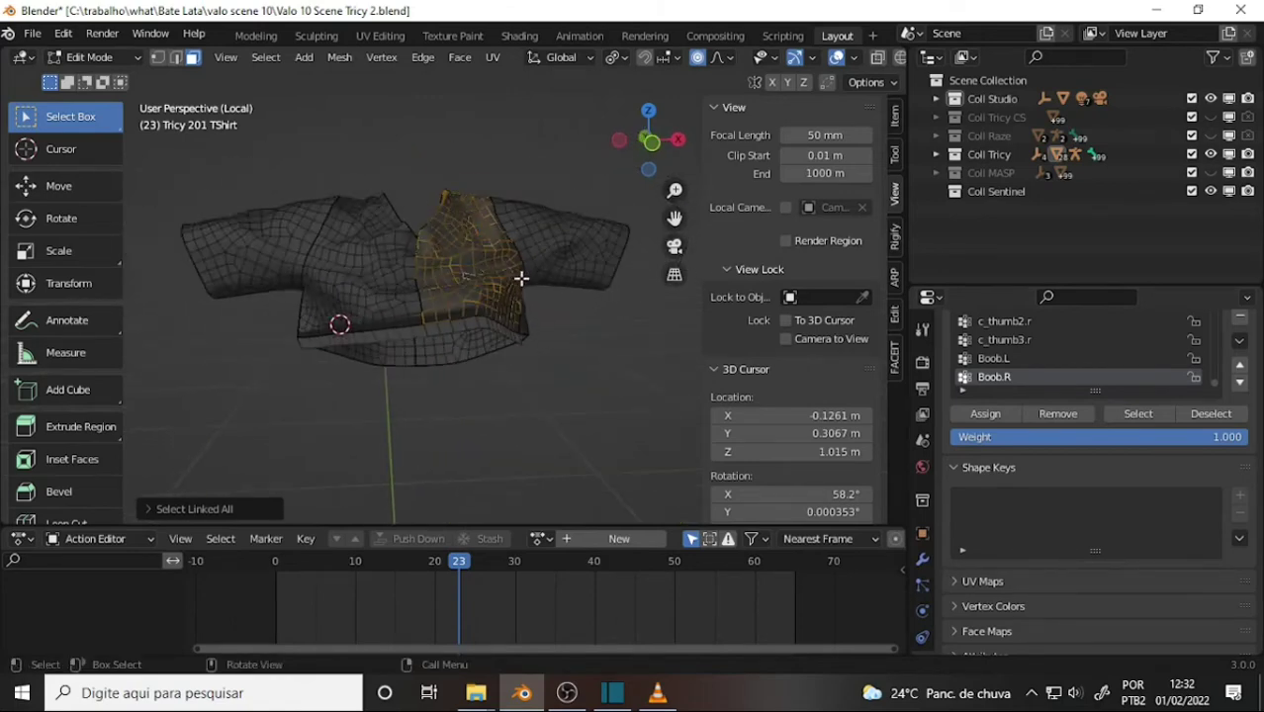
key("KP_Divide")
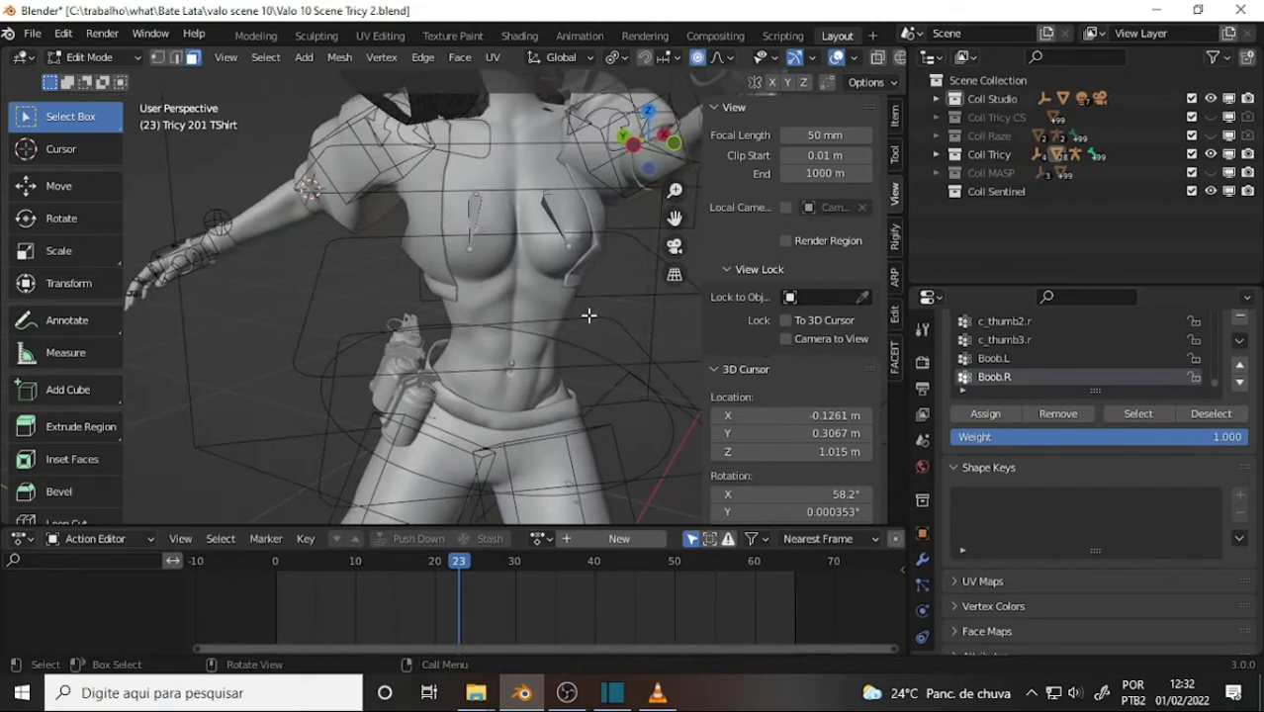
- Switch the T-shirt from its editing mode back to Object Mode
scroll(590, 314, "down", 4)
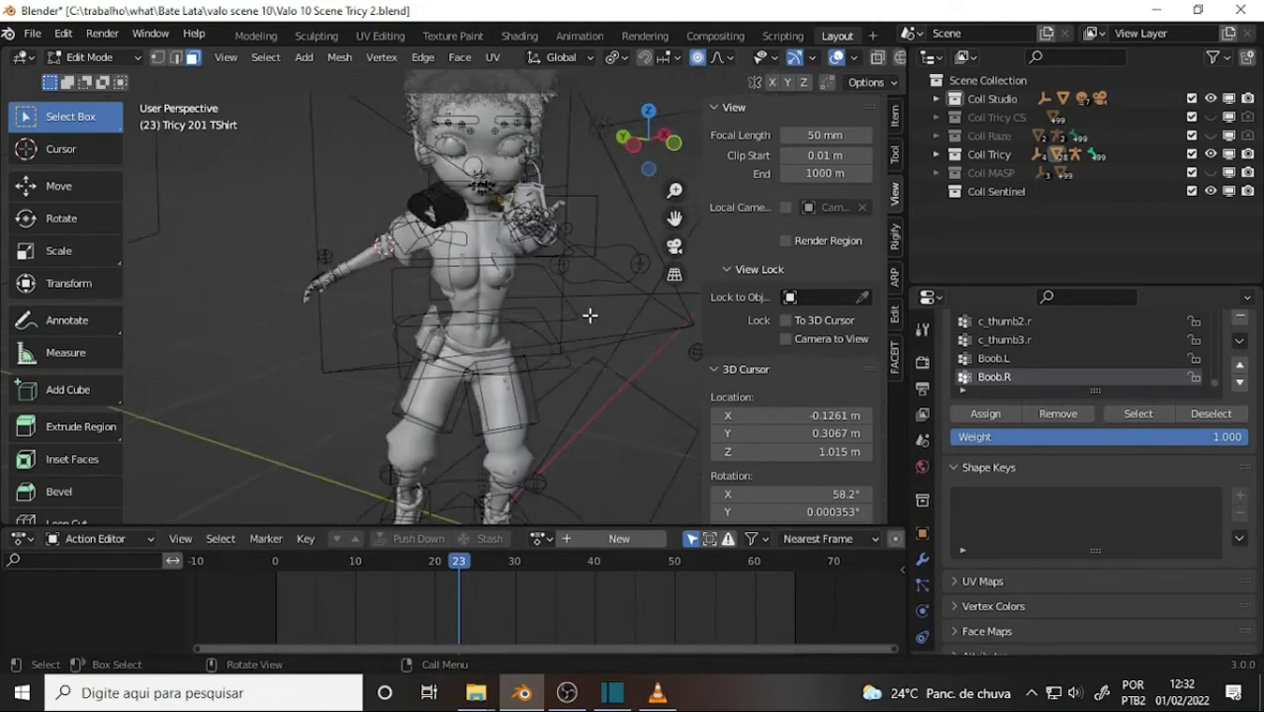
left_click(116, 52)
left_click(99, 76)
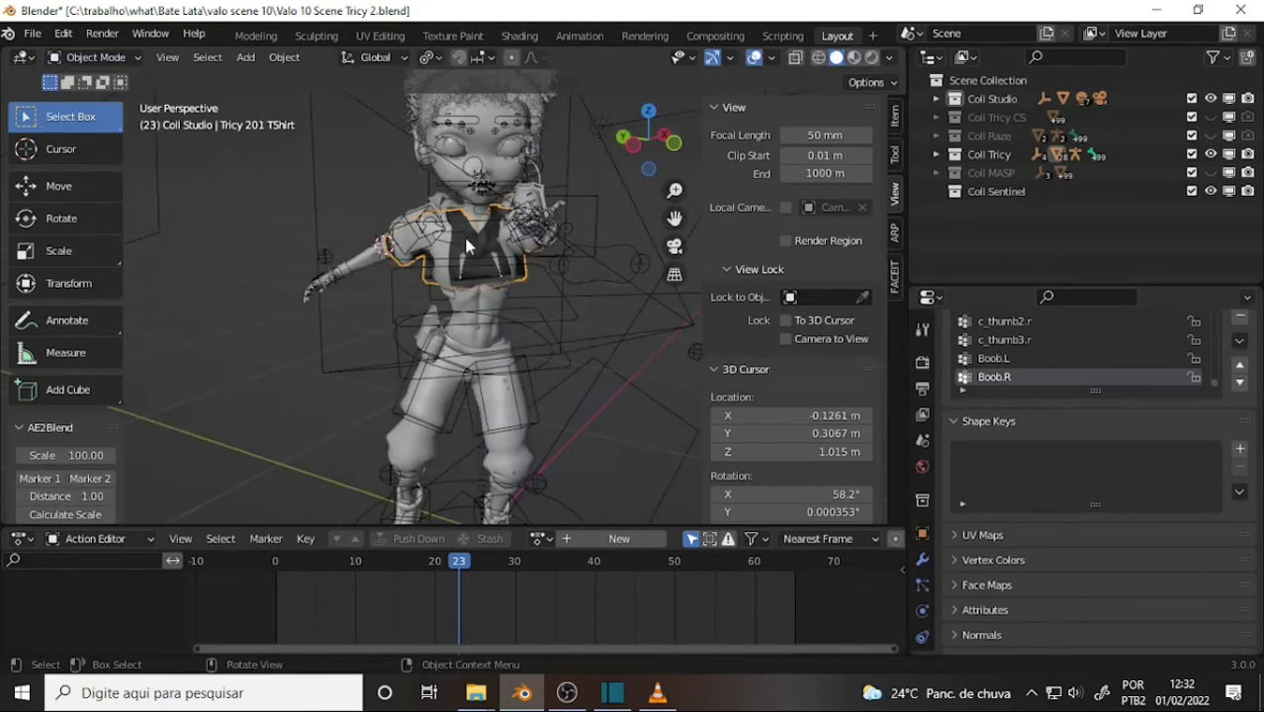
- Drag the Action Editor playhead forward from frame 23 to 47 to check the shirt follows the body
scroll(617, 265, "up", 3)
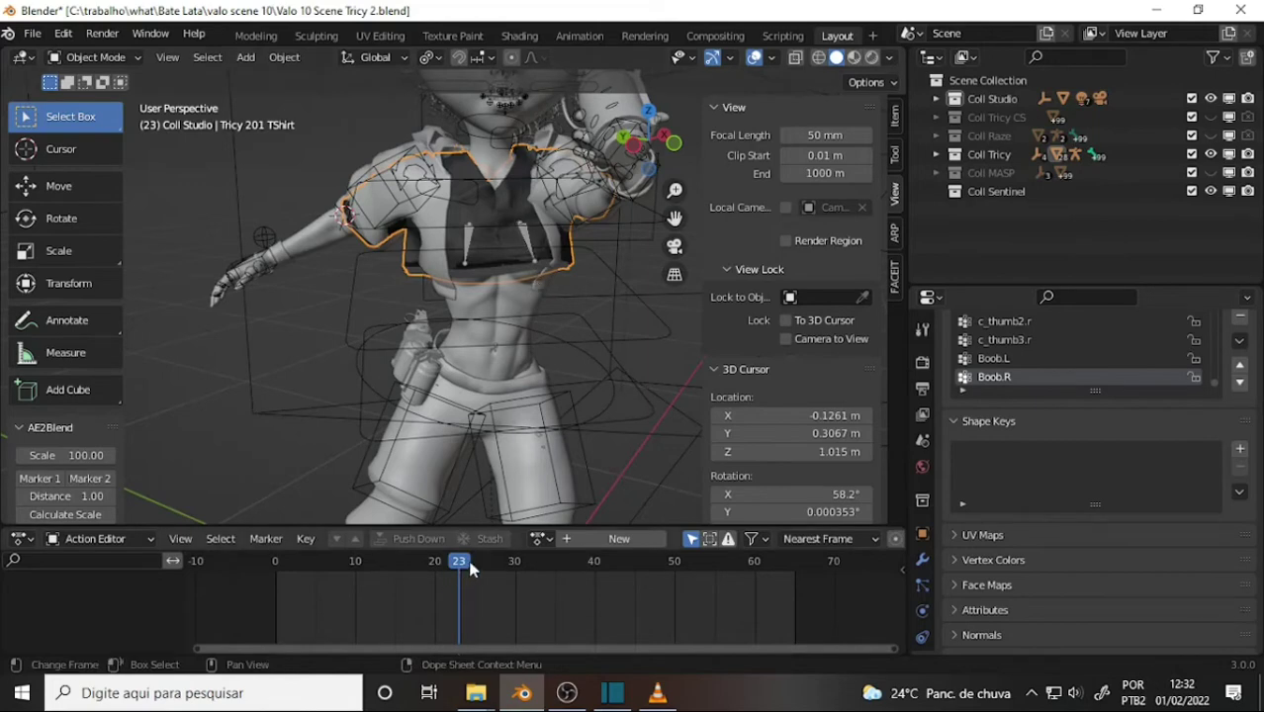
left_click_drag(538, 562, 587, 560)
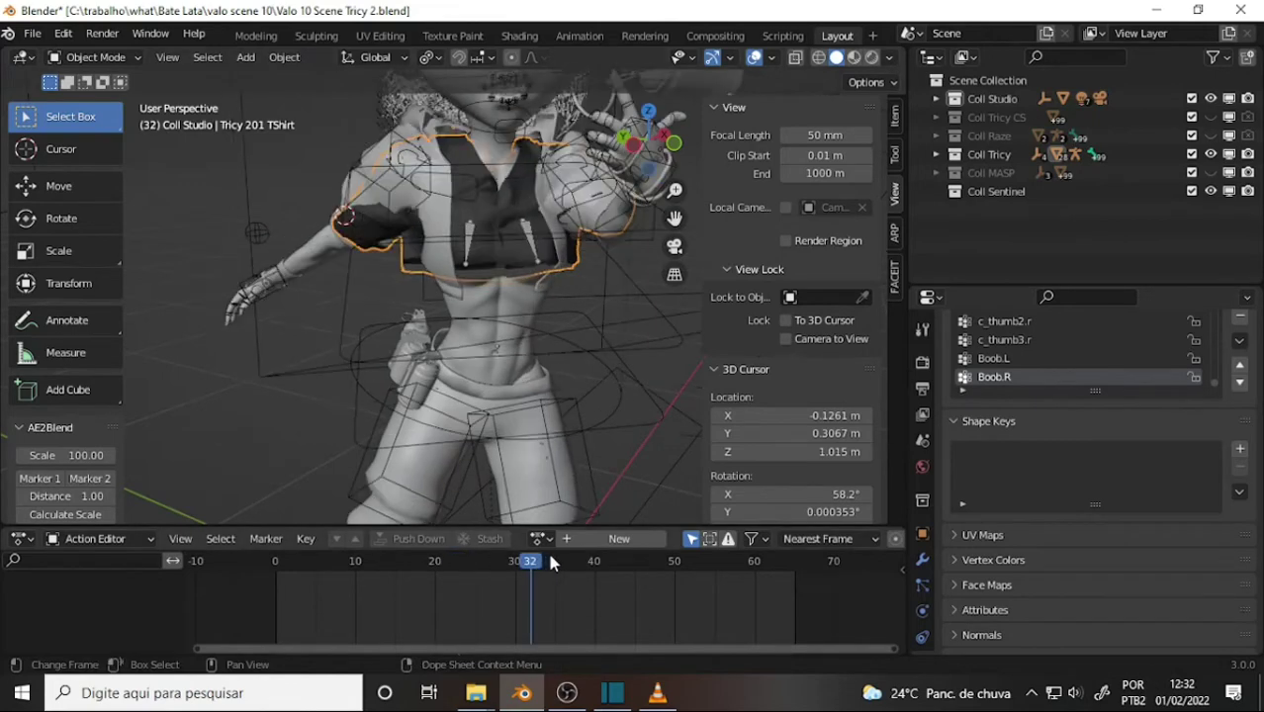
left_click_drag(590, 560, 650, 552)
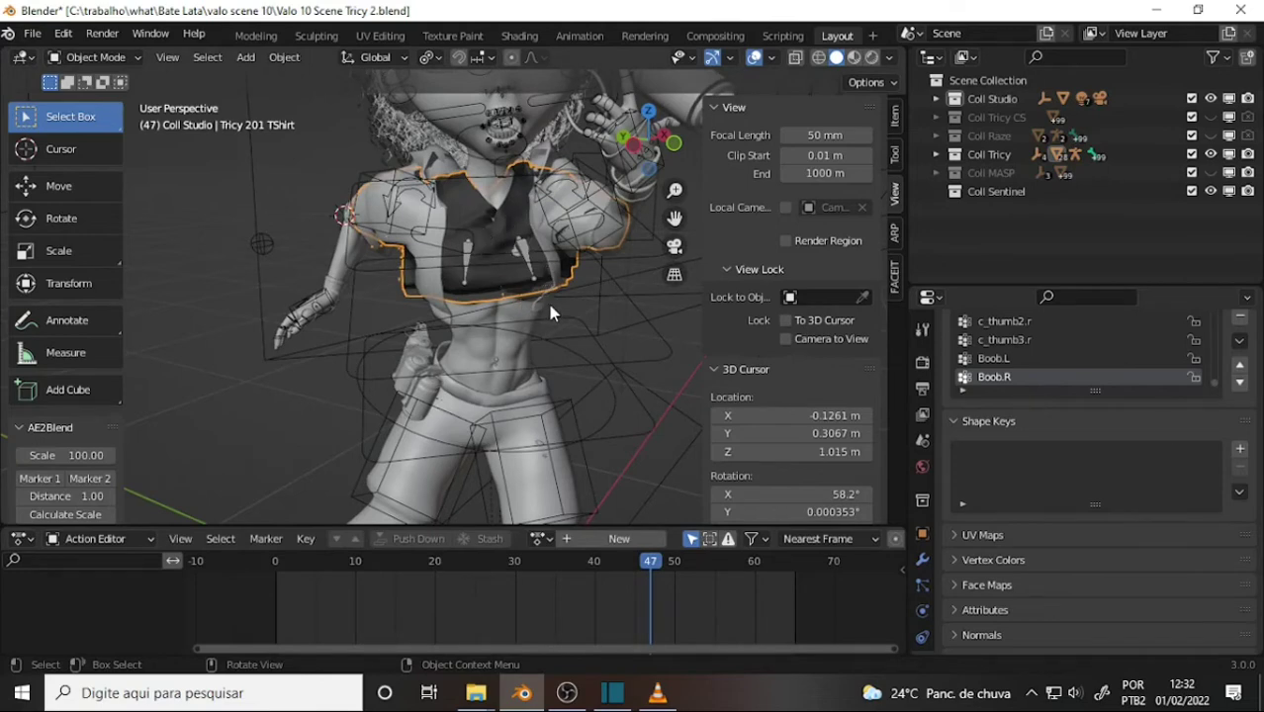
- Select the character's rig, then reselect the Tricy 201 TShirt mesh
left_click(111, 62)
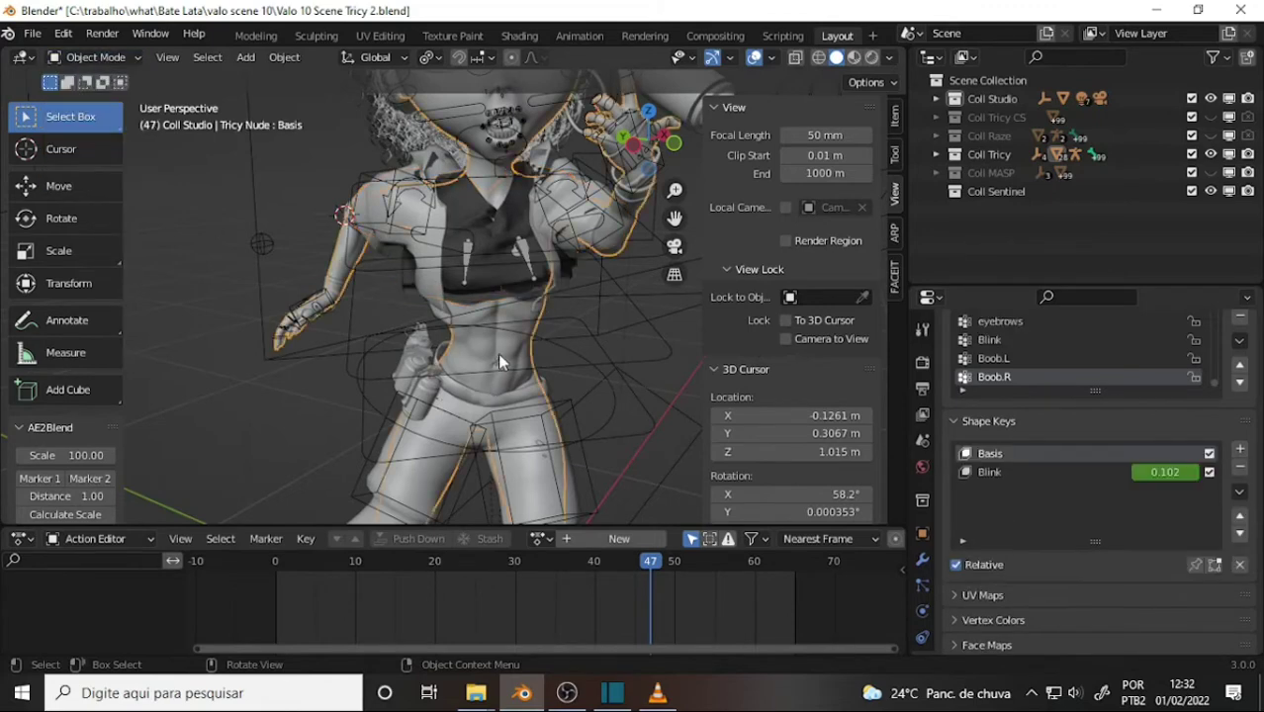
left_click(504, 282)
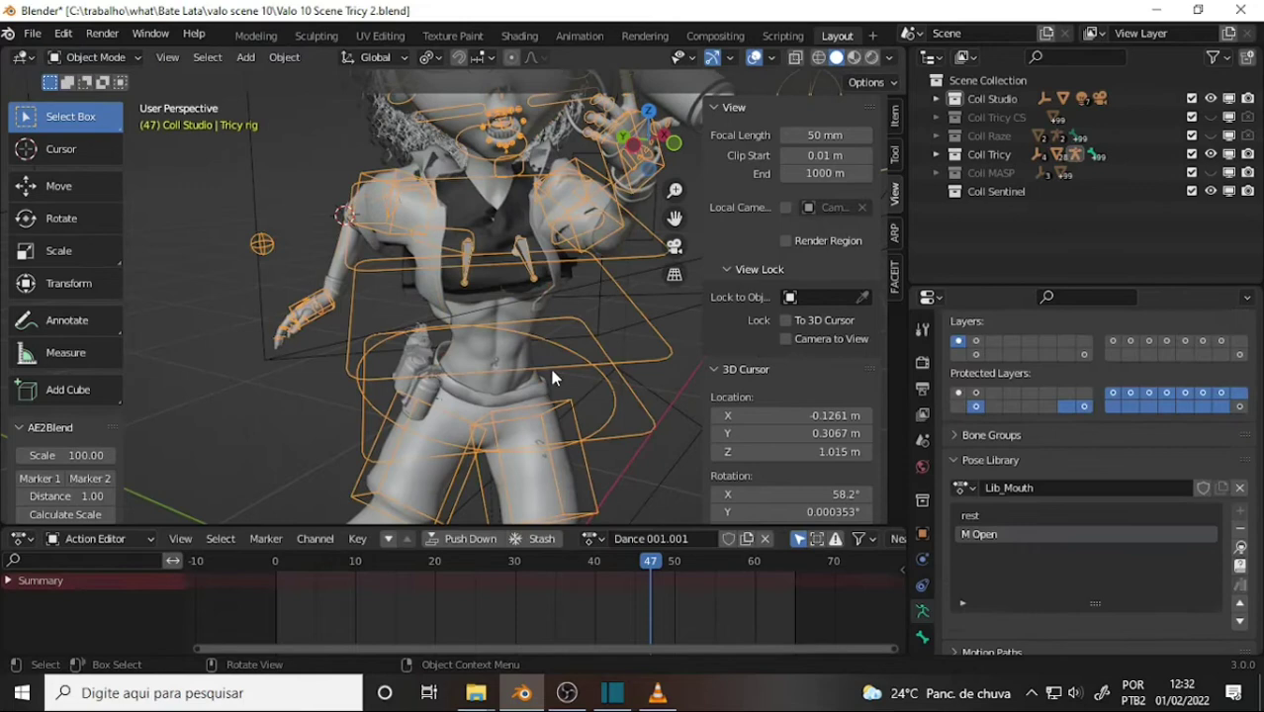
left_click(495, 245)
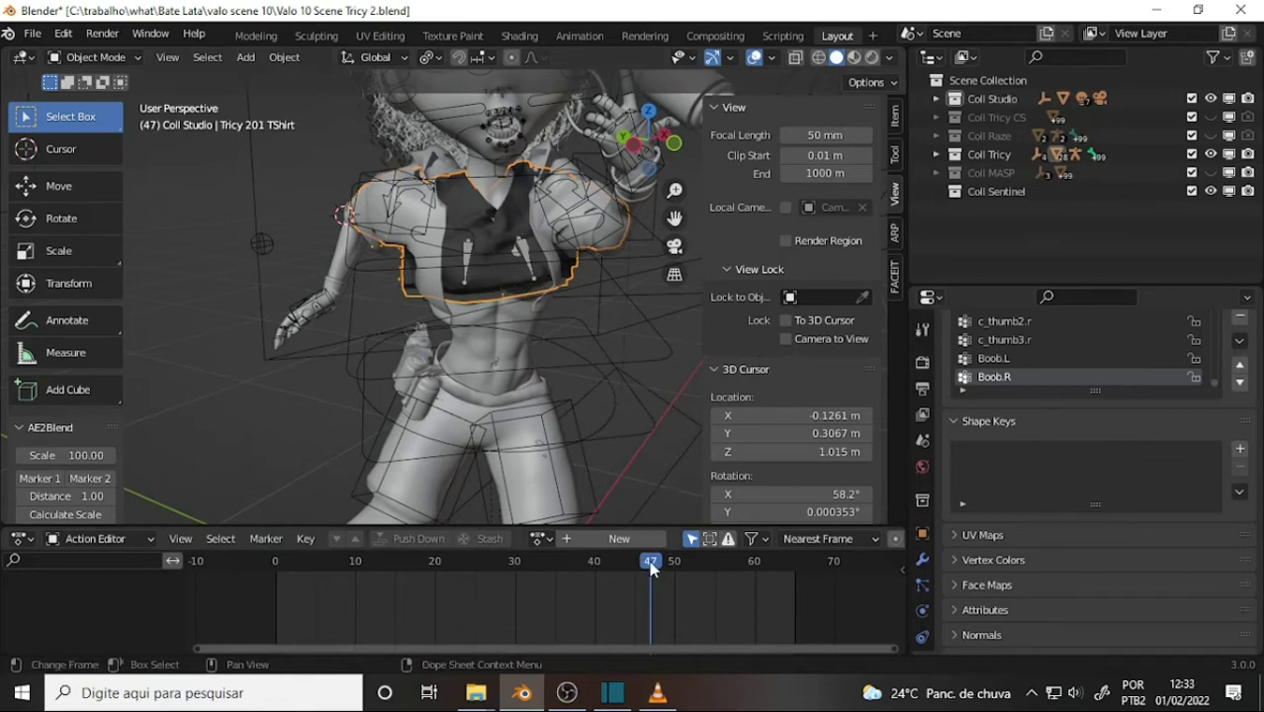
- Scrub the animation forward to about frame 53, then jump back to frame 29
left_click_drag(696, 561, 744, 564)
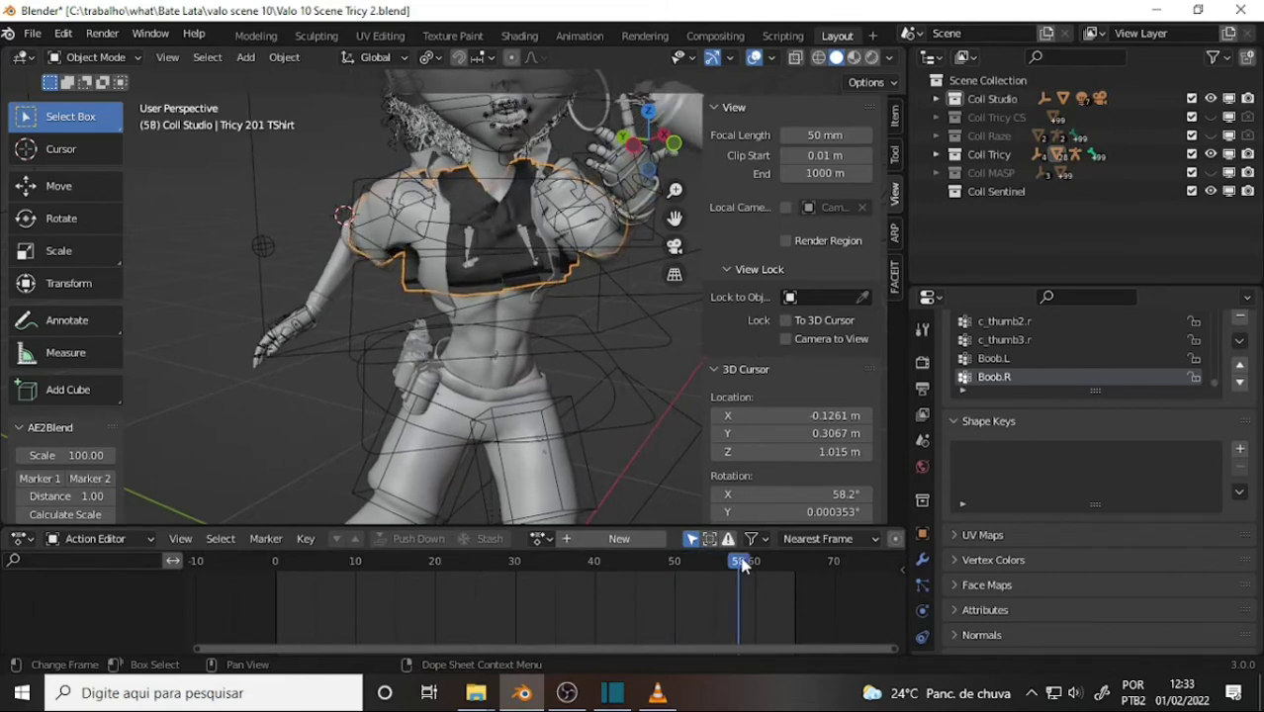
key("Down")
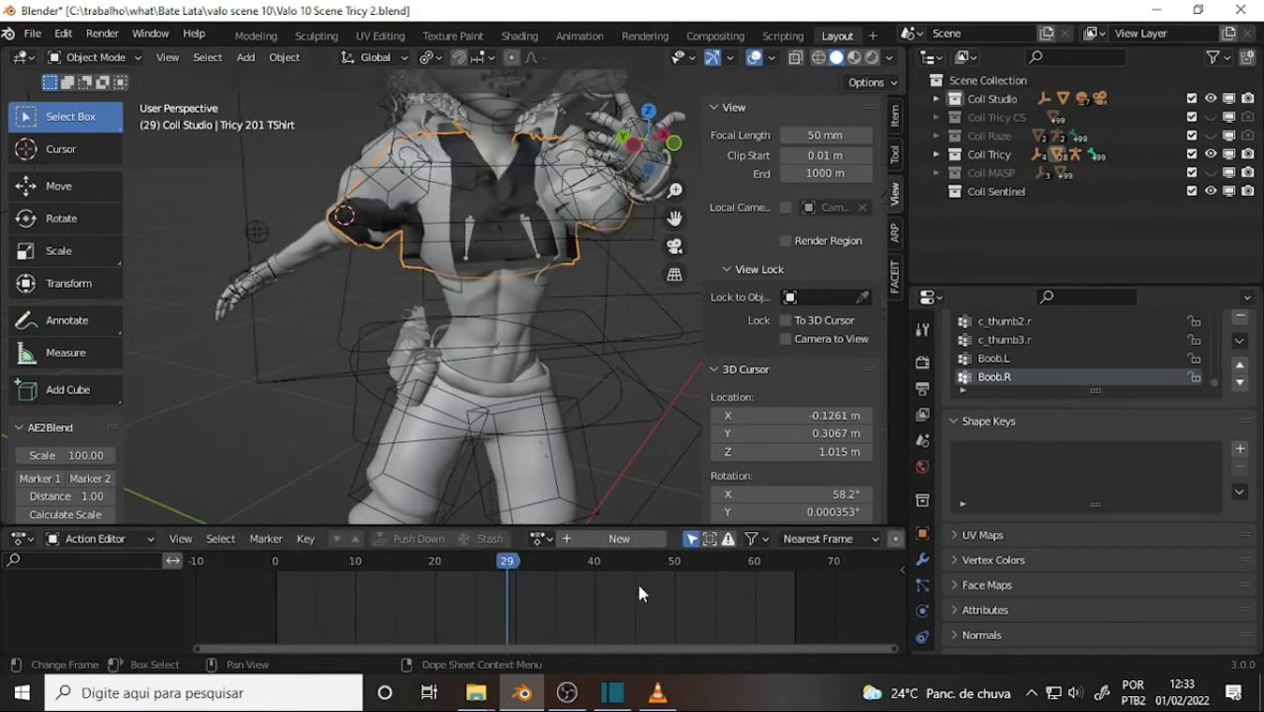
left_click(567, 693)
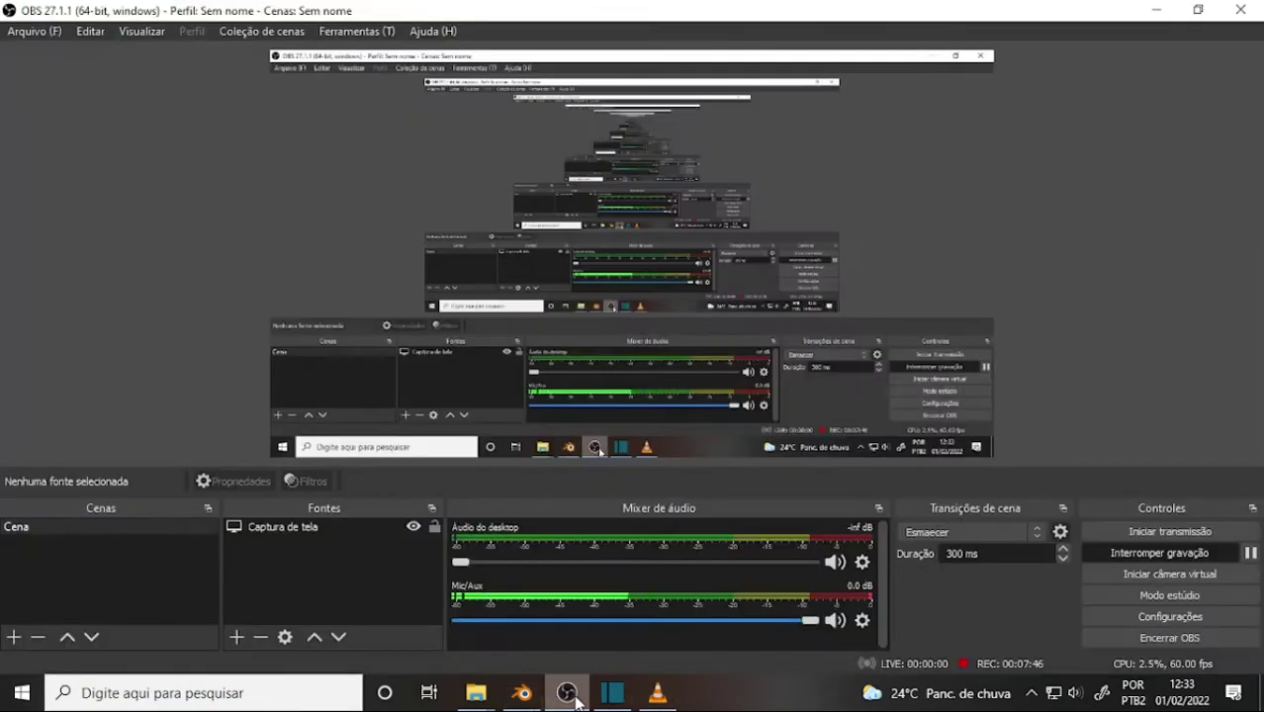
left_click(522, 692)
- Open Valo 10 Scene Tricy 3.blend from Open Recent, choosing Don't Save for the current file
middle_click_drag(497, 296, 561, 303)
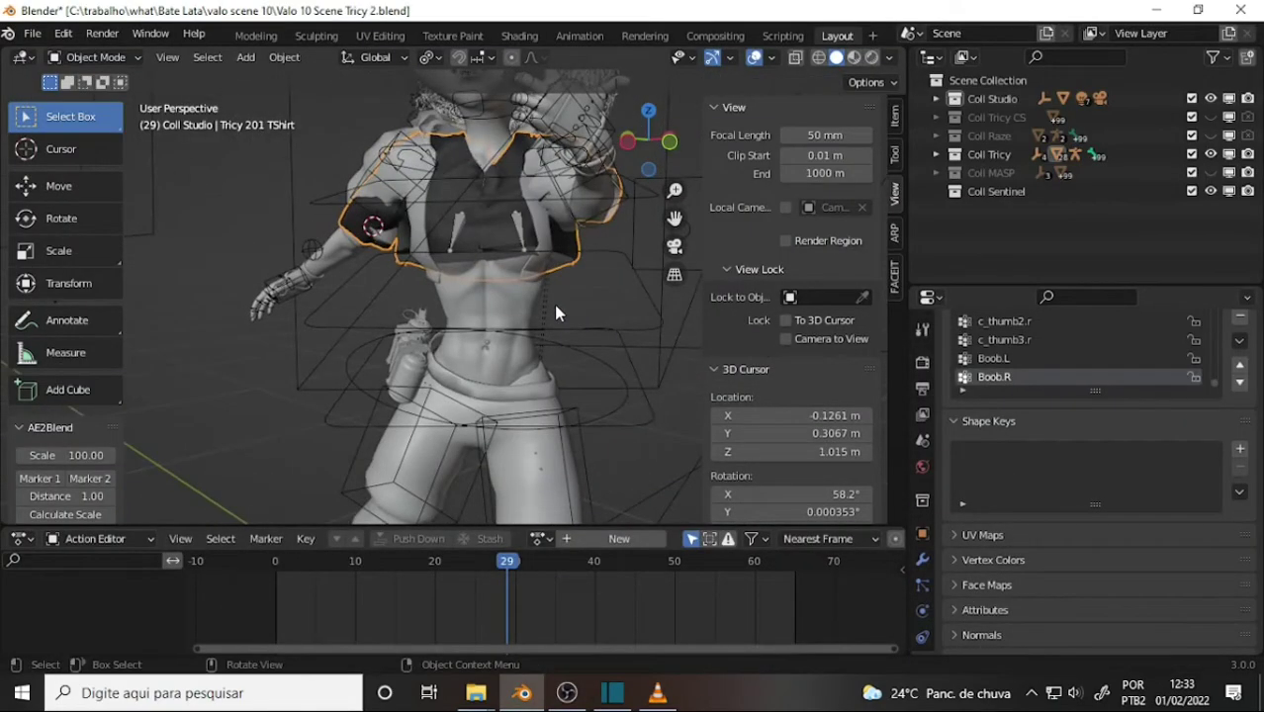
left_click(33, 37)
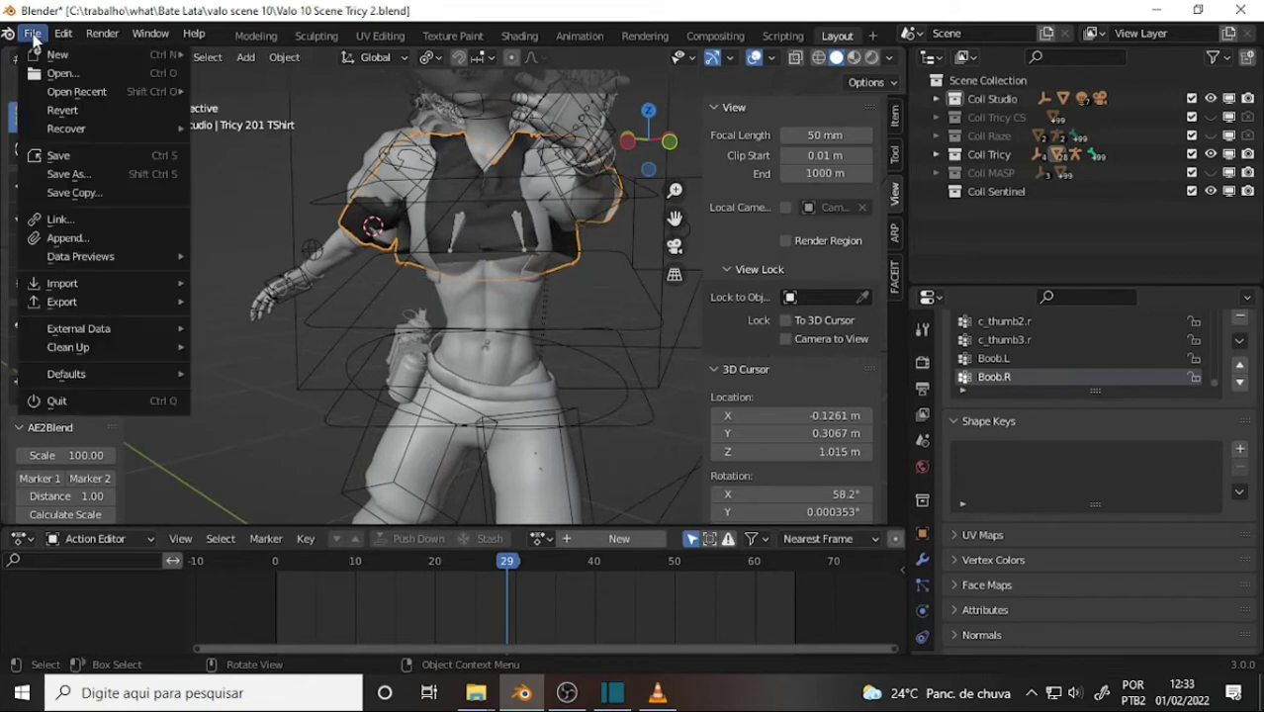
mouse_move(77, 91)
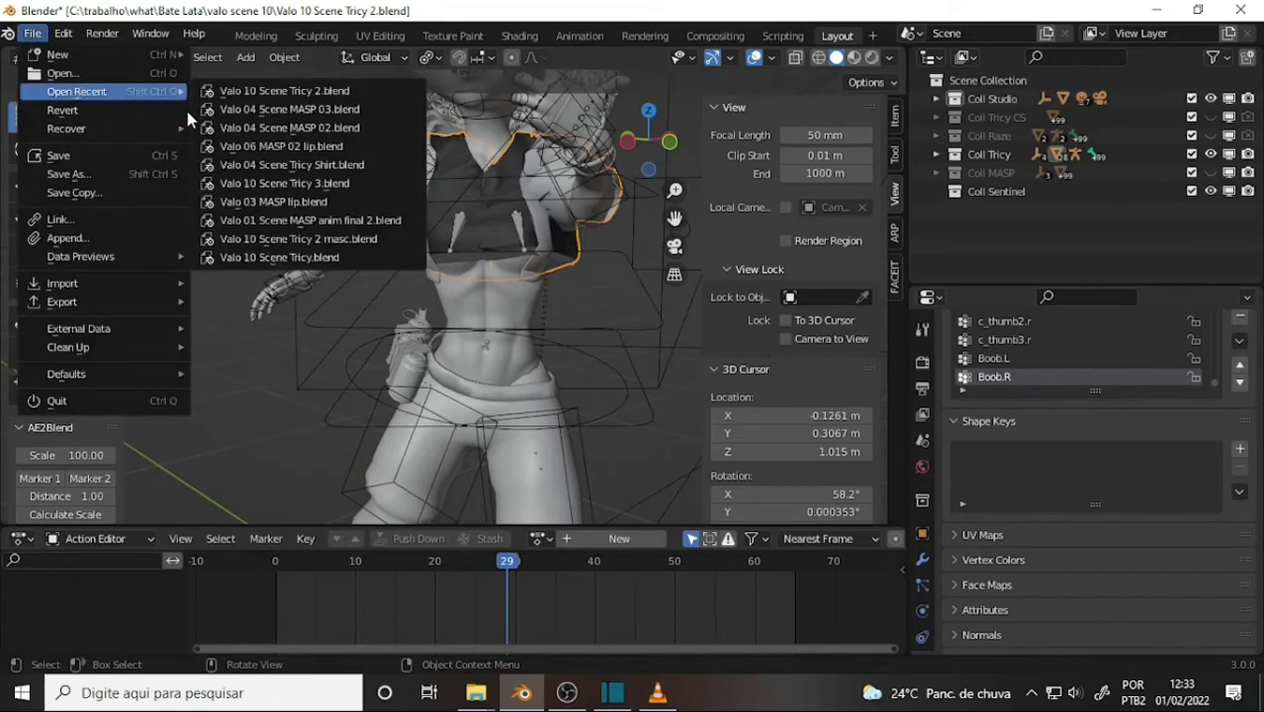
key("Escape")
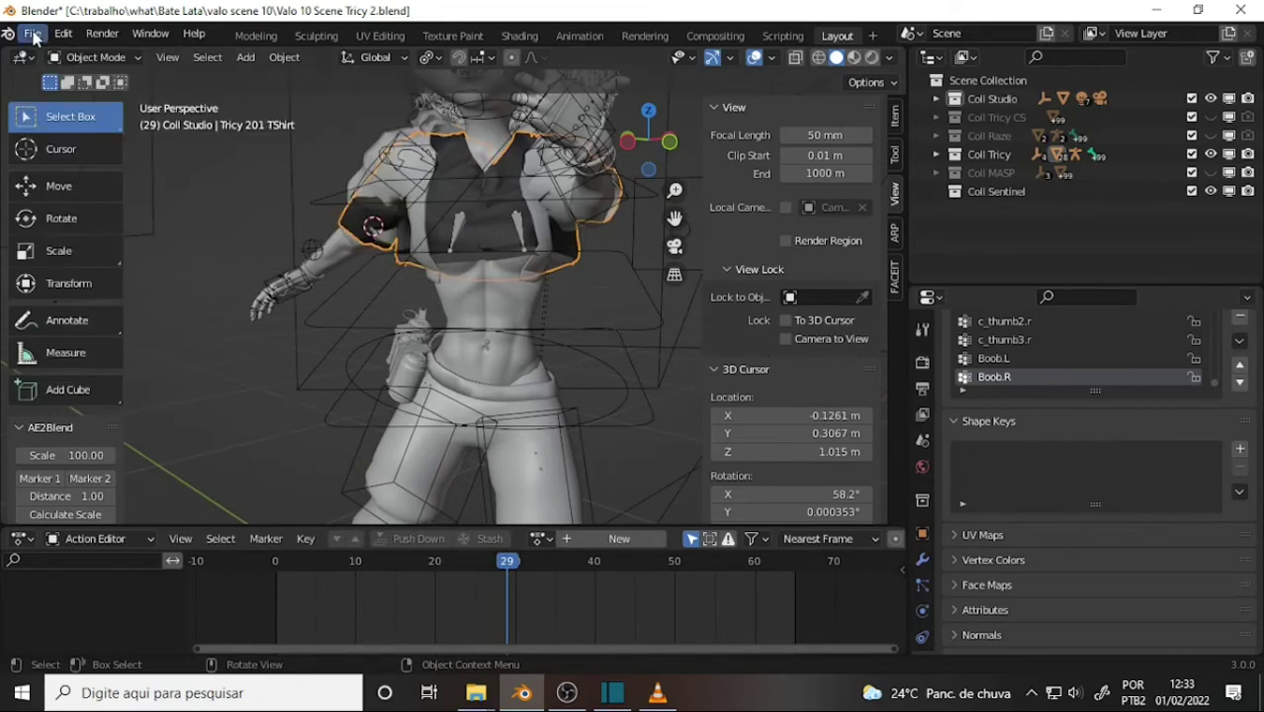
left_click(33, 33)
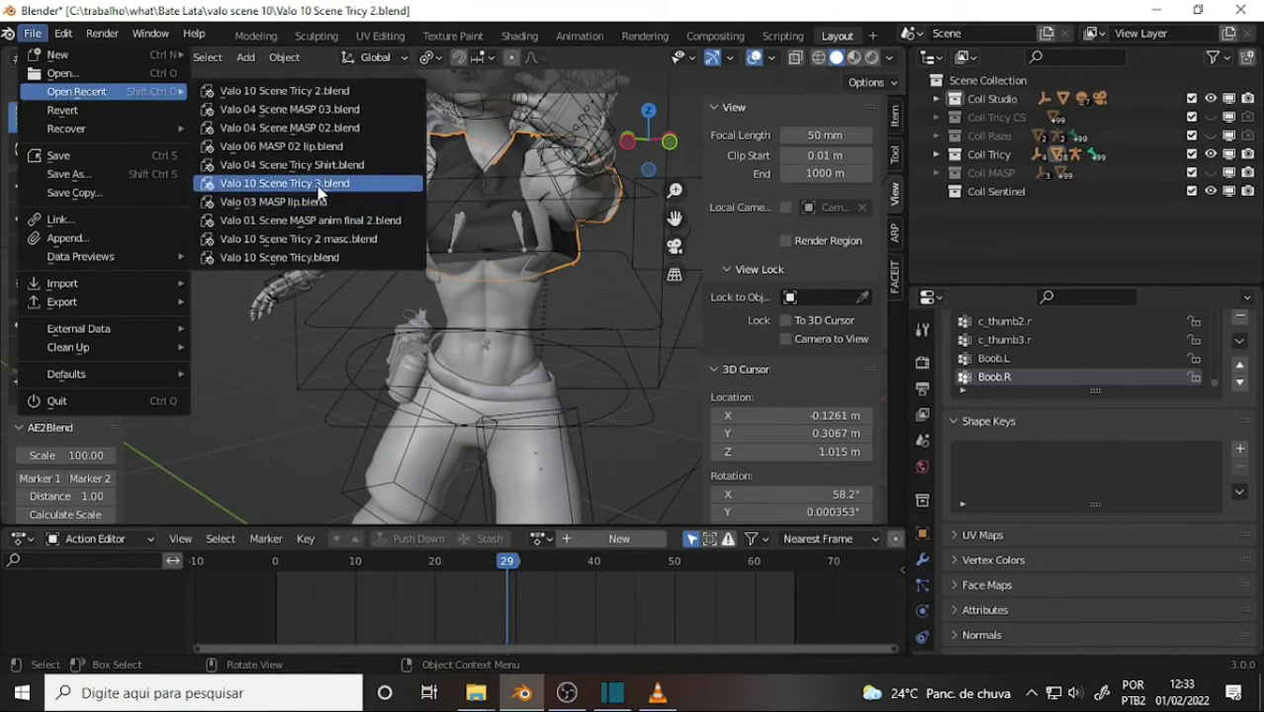
left_click(297, 220)
left_click(649, 378)
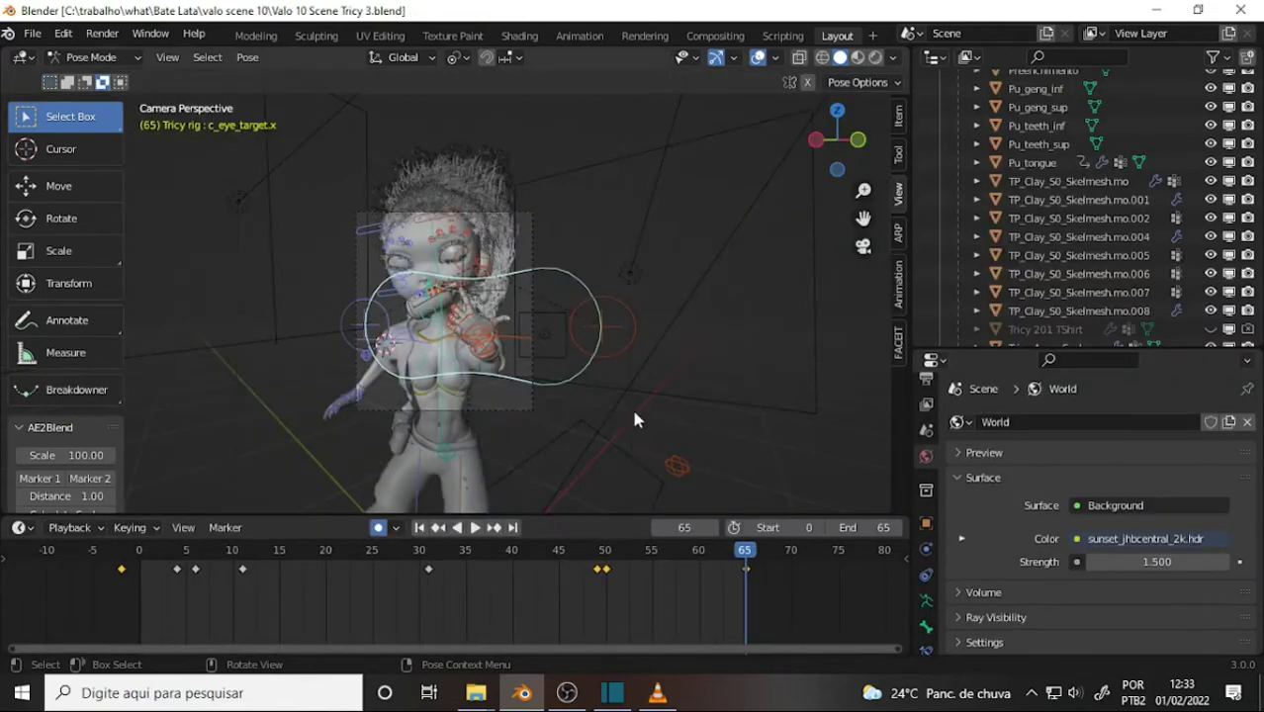
- Select the c_spine_02.x control bone and switch the rig into armature Edit Mode
scroll(633, 323, "up", 1)
scroll(634, 324, "up", 2)
scroll(625, 300, "up", 2)
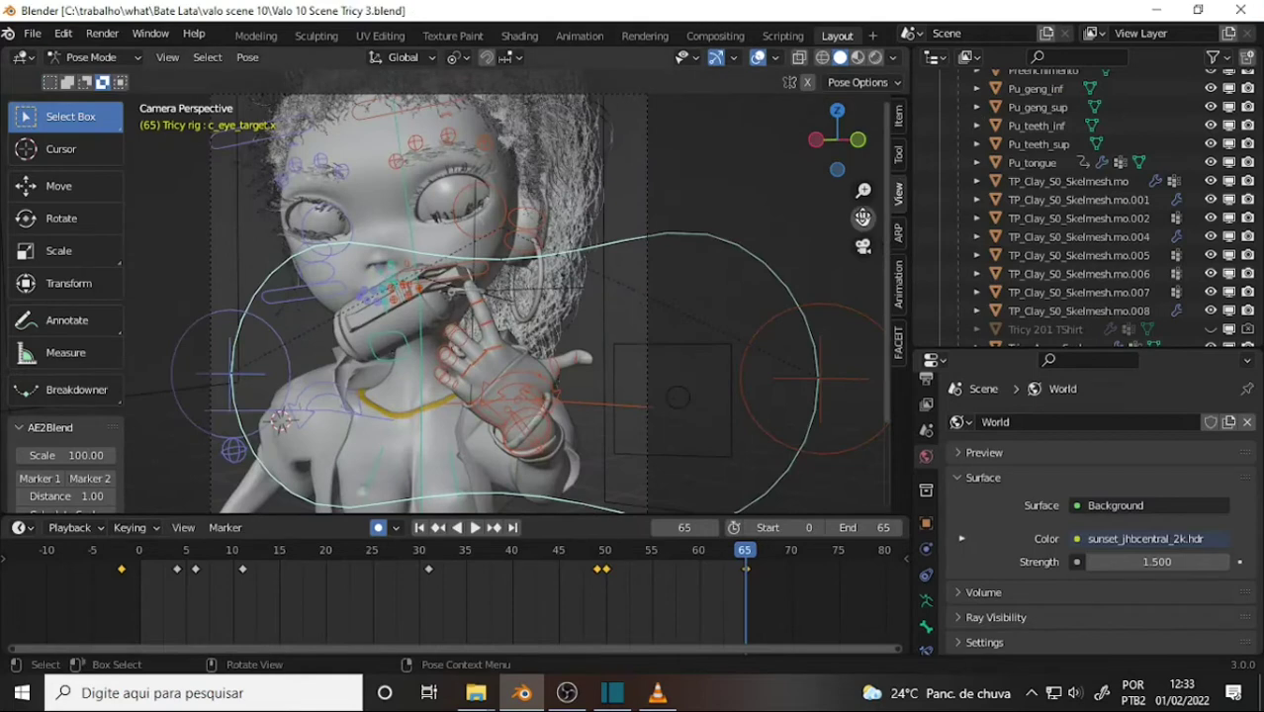
left_click_drag(863, 218, 904, 74)
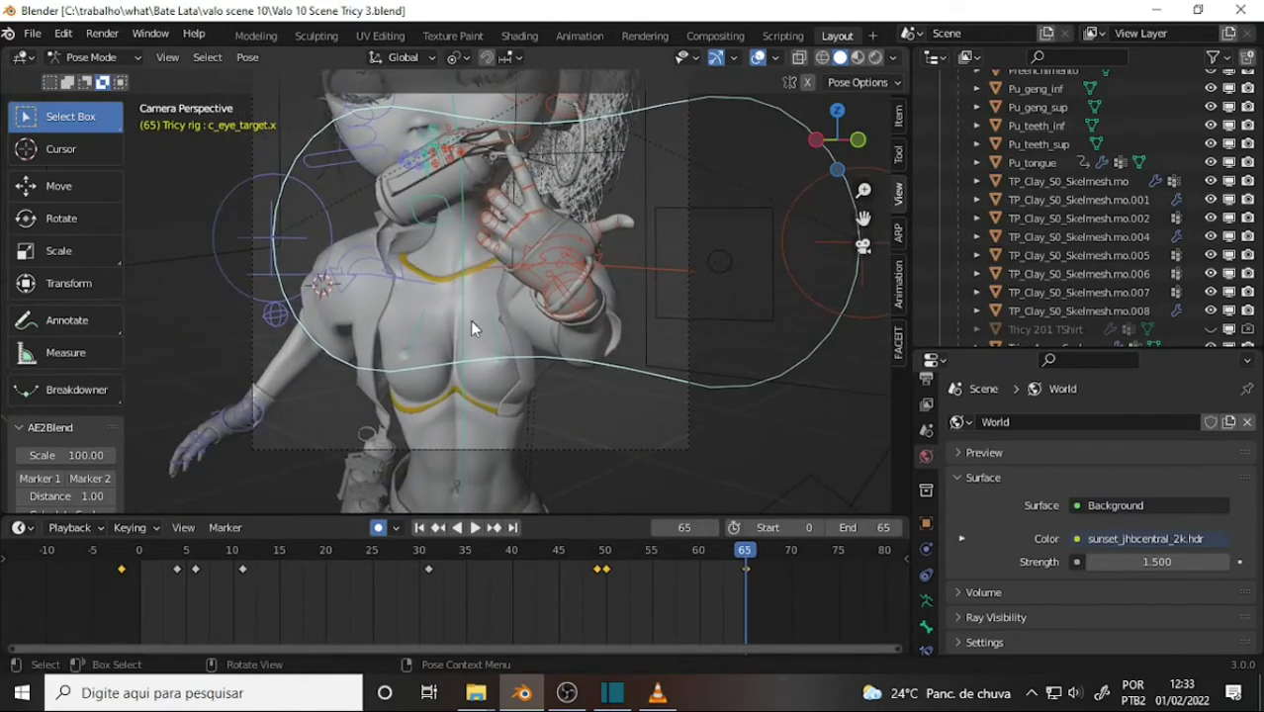
left_click(470, 319)
left_click(91, 57)
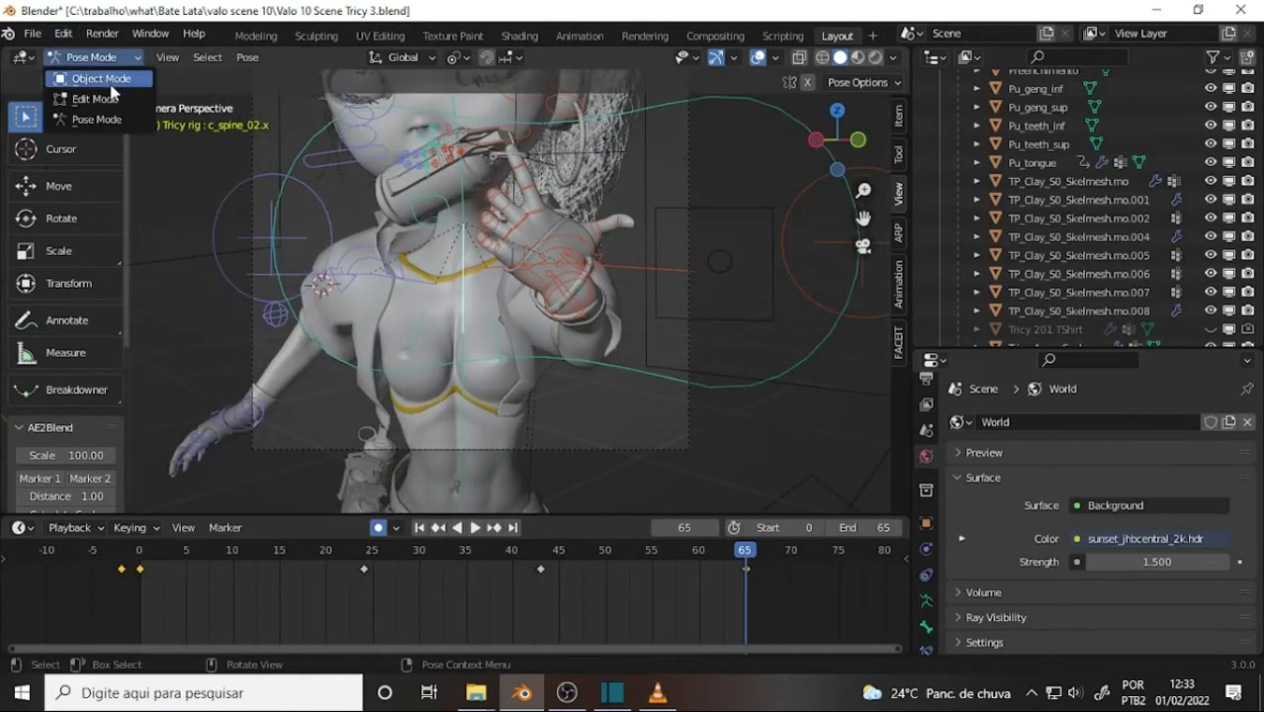
key("Tab")
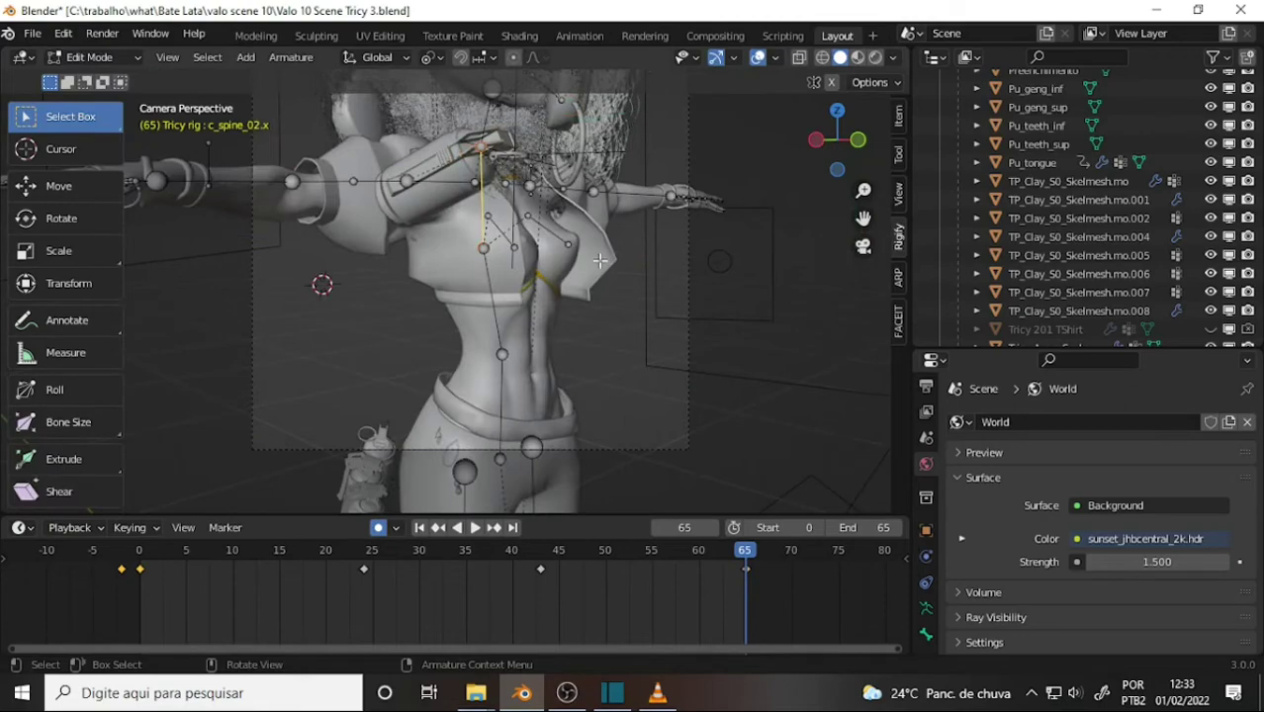
- Deselect the spine bone, inspect the rig from several angles, then return it to Object Mode
mouse_move(605, 256)
middle_mouse_down()
mouse_move(517, 247)
mouse_move(478, 283)
middle_mouse_up()
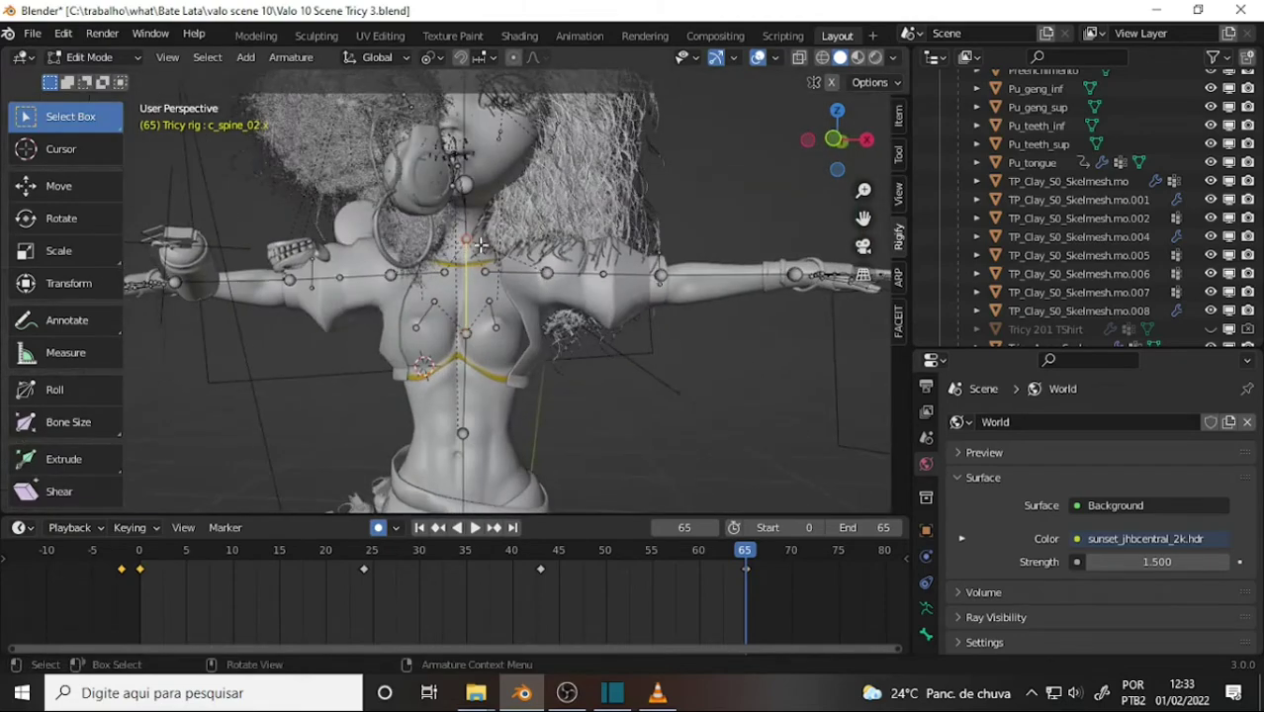
left_click(504, 348)
mouse_move(672, 217)
middle_mouse_down()
mouse_move(476, 269)
mouse_move(629, 148)
middle_mouse_up()
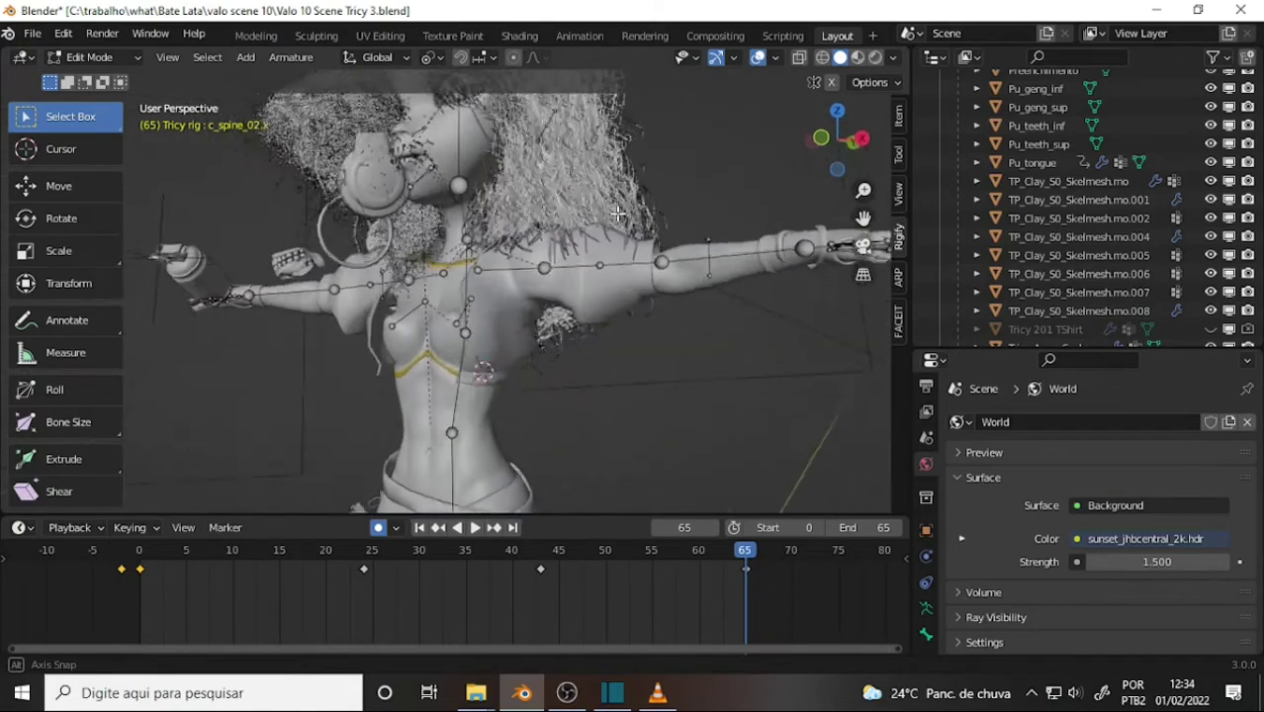
middle_click_drag(629, 147, 633, 288)
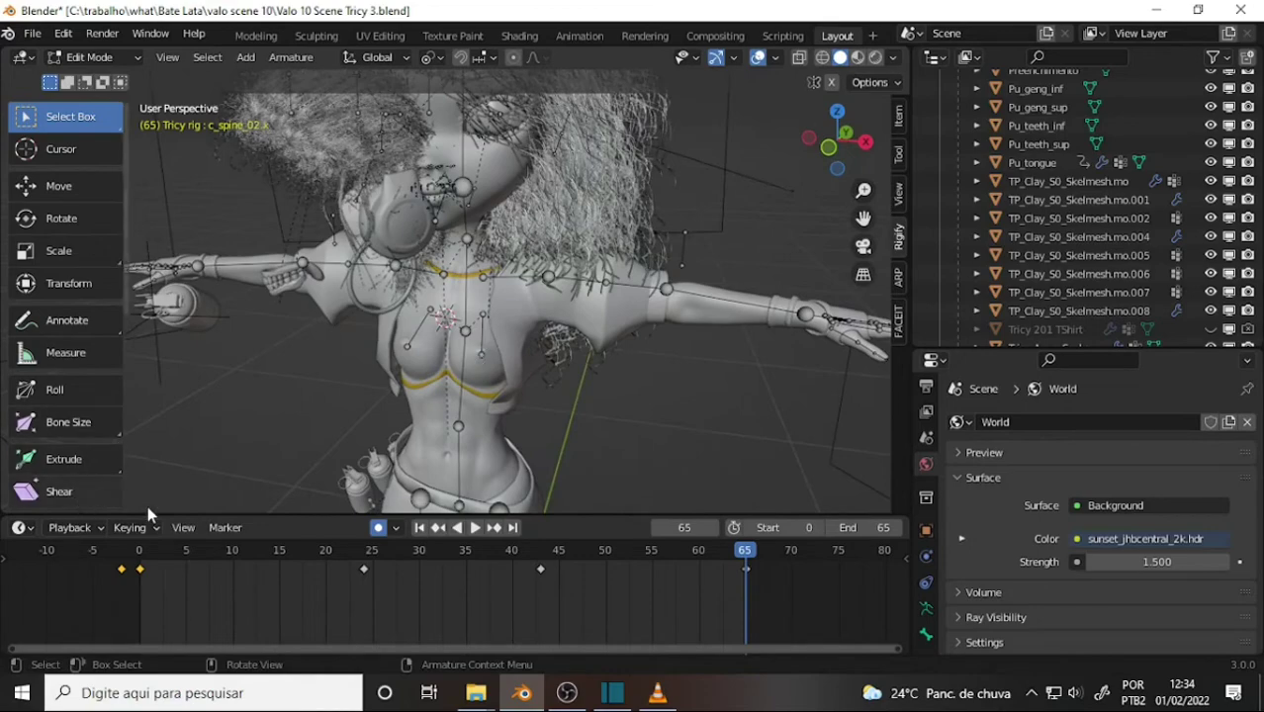
mouse_move(473, 254)
middle_mouse_down()
mouse_move(343, 187)
mouse_move(531, 215)
mouse_move(322, 309)
middle_mouse_up()
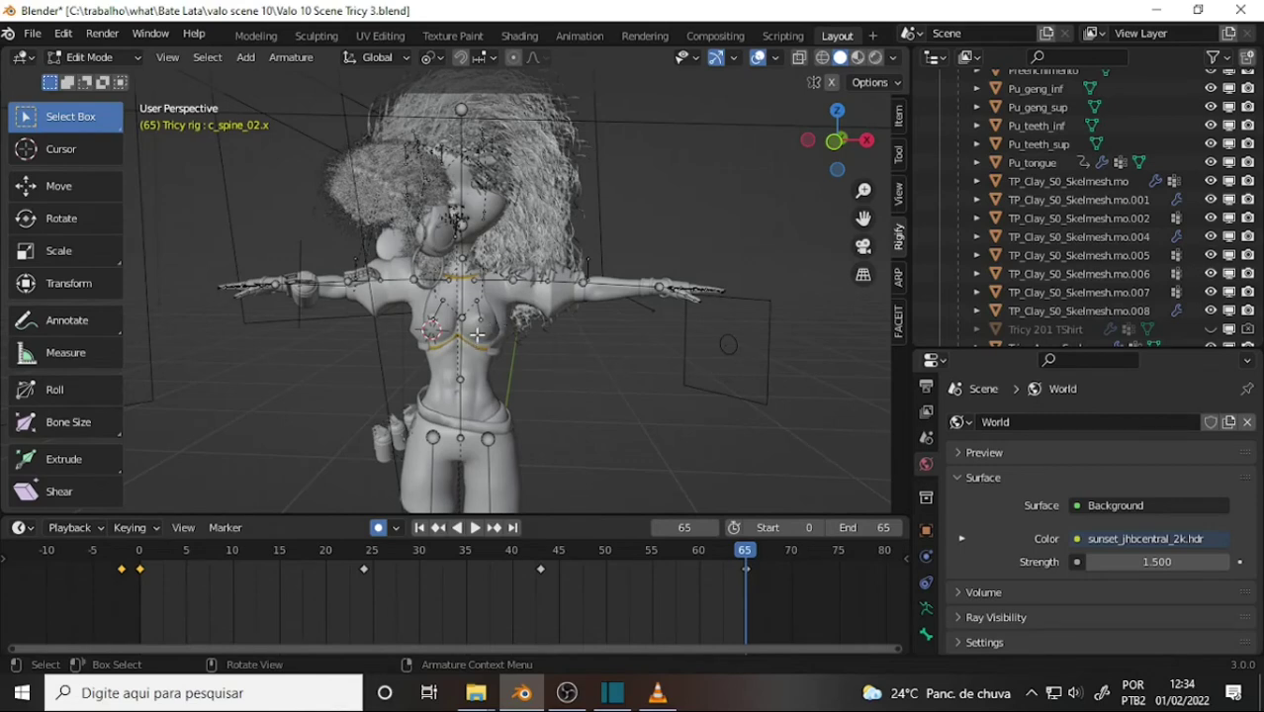
left_click(97, 57)
left_click(109, 80)
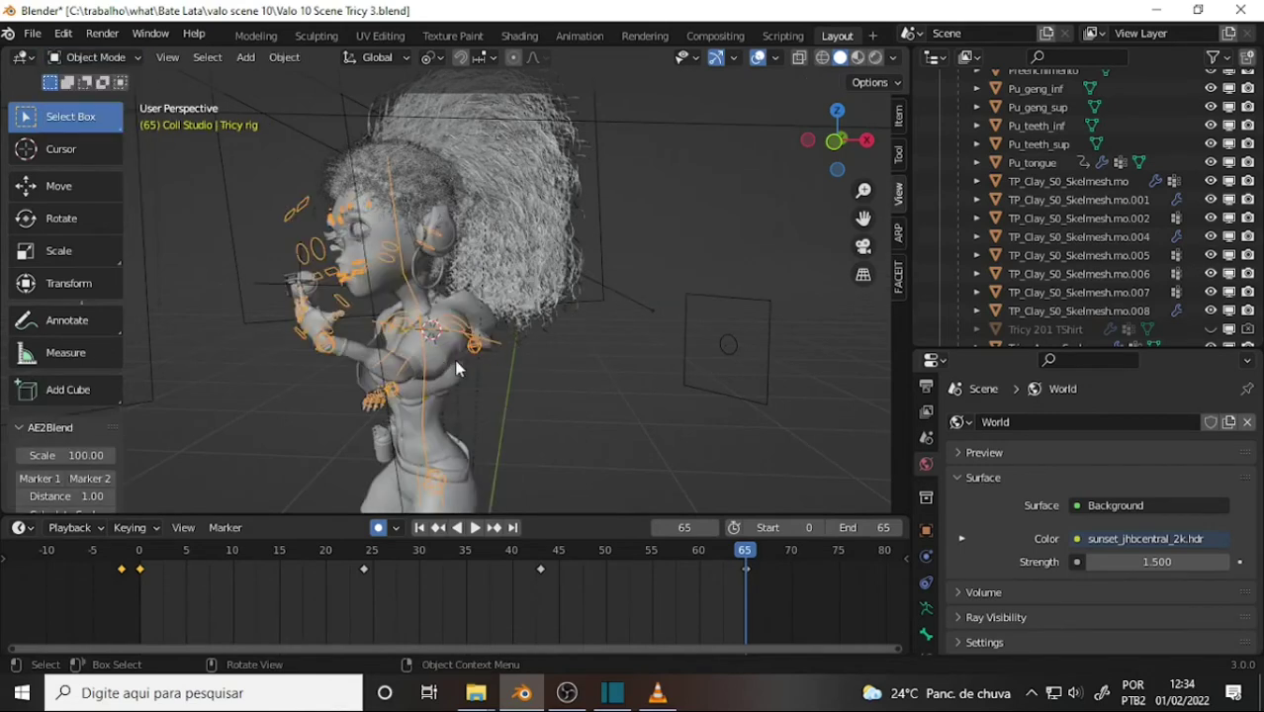
- Select the Tricy New shirt mesh and put it into Edit Mode
mouse_move(456, 369)
middle_mouse_down()
mouse_move(515, 328)
mouse_move(616, 326)
mouse_move(458, 324)
middle_mouse_up()
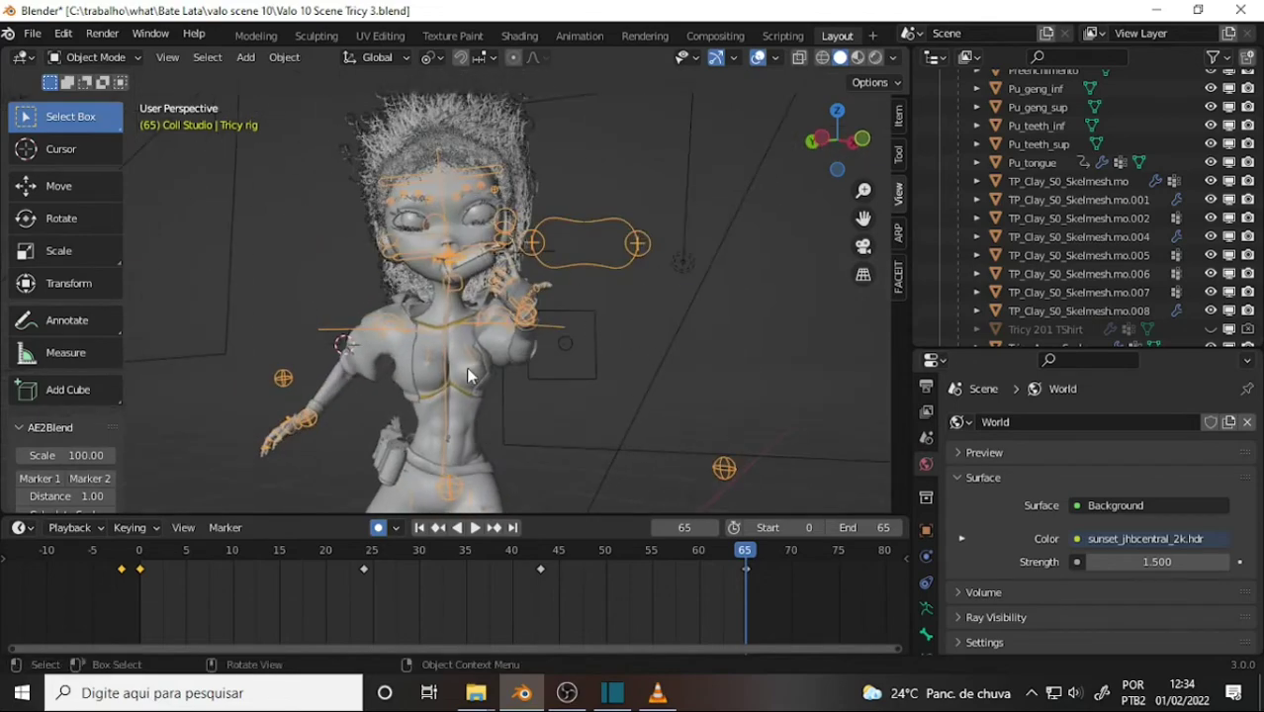
left_click(468, 375)
left_click(97, 57)
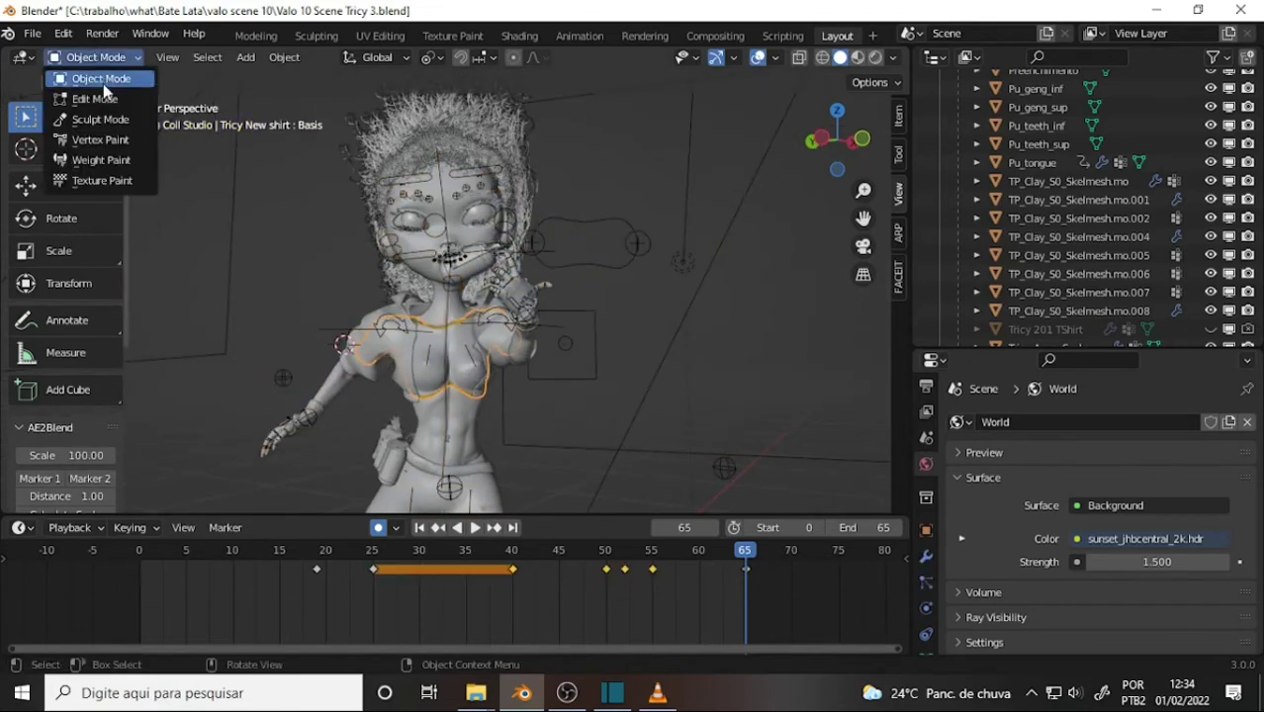
left_click(95, 99)
- Inspect the shirt mesh around the head and shoulder from front and side views
scroll(610, 211, "up", 3)
mouse_move(615, 209)
middle_mouse_down()
mouse_move(641, 198)
mouse_move(297, 192)
mouse_move(438, 195)
middle_mouse_up()
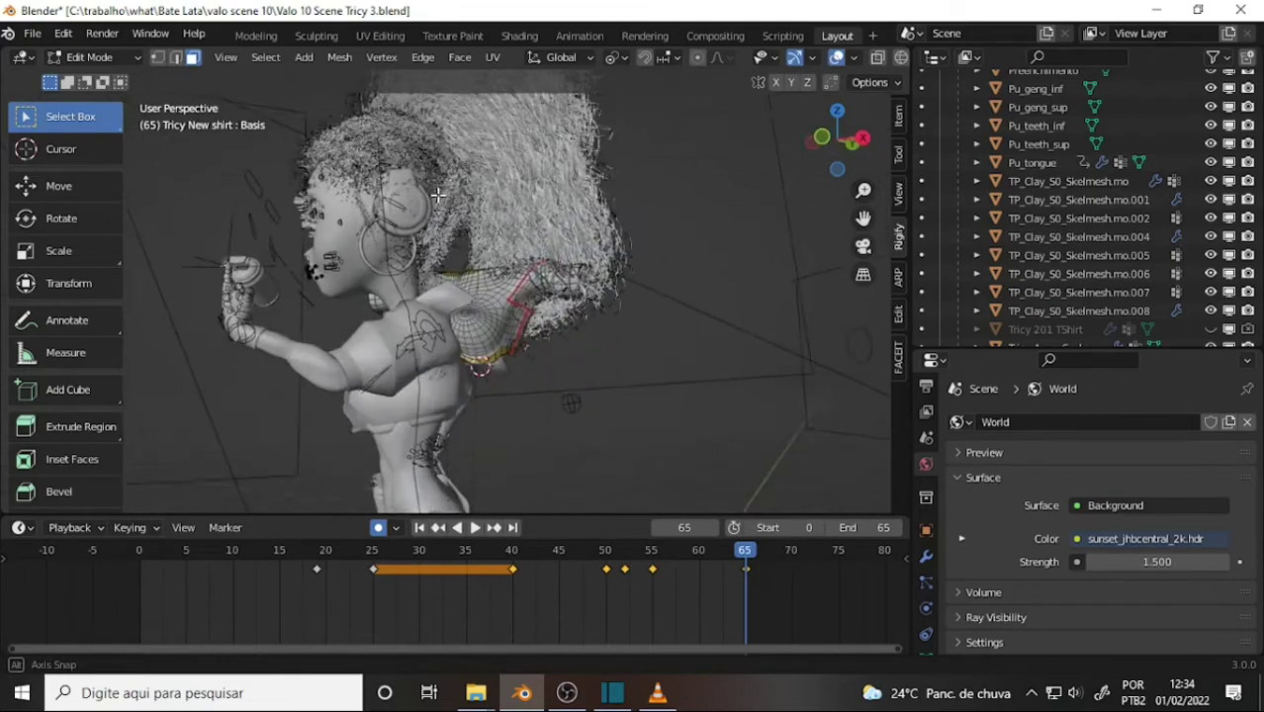
scroll(439, 195, "up", 2)
scroll(574, 237, "up", 2)
scroll(574, 238, "down", 2)
scroll(569, 233, "down", 2)
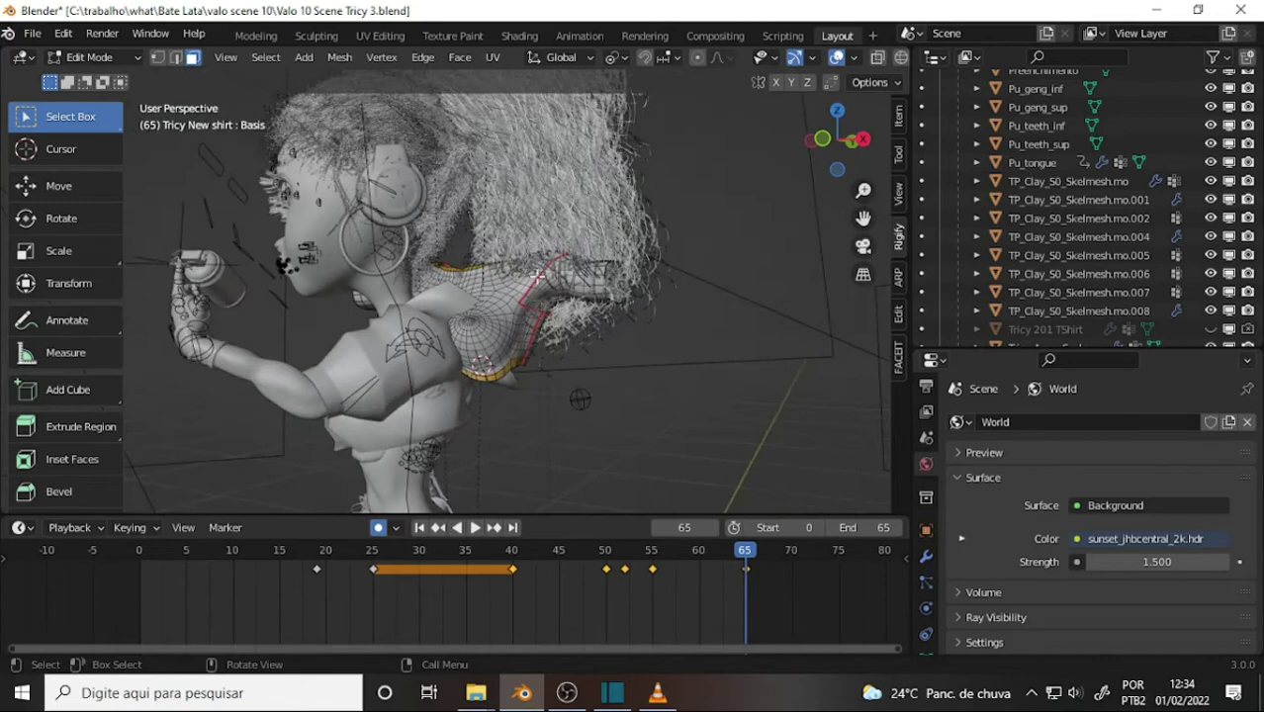
mouse_move(535, 275)
middle_mouse_down()
mouse_move(758, 274)
mouse_move(722, 281)
middle_mouse_up()
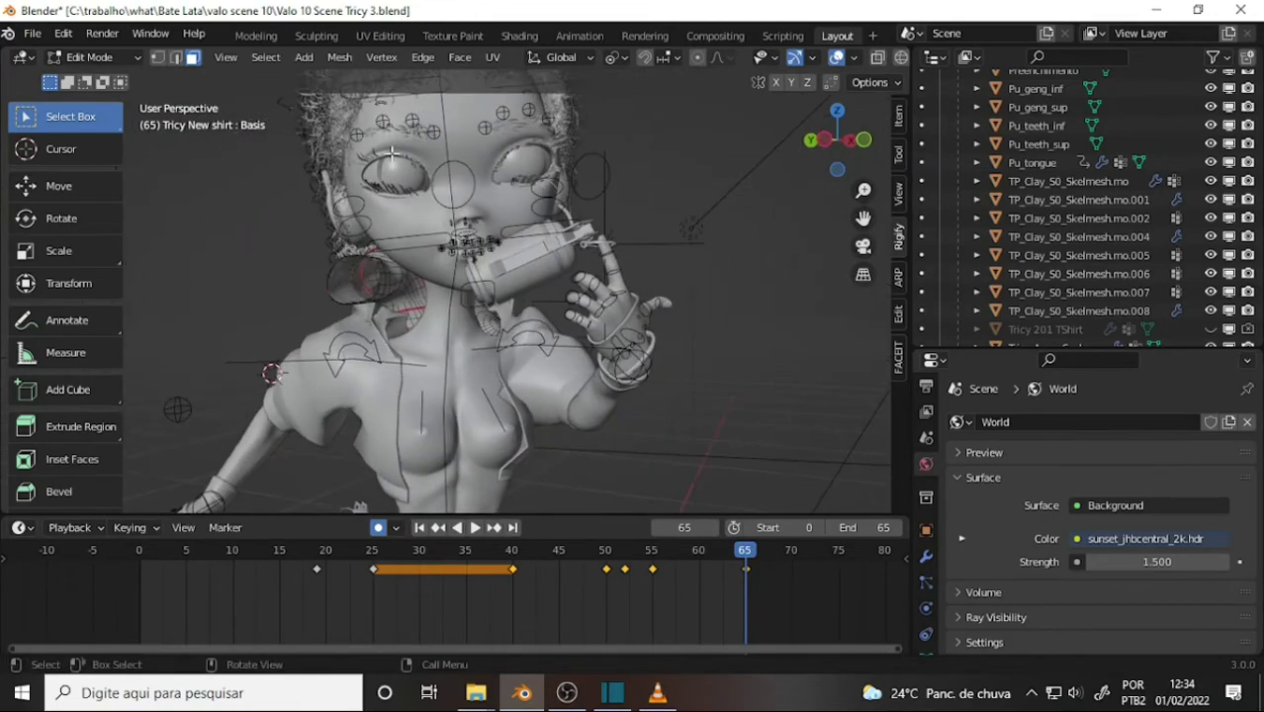
left_click(460, 57)
mouse_move(684, 200)
middle_mouse_down()
mouse_move(431, 142)
mouse_move(287, 130)
mouse_move(637, 154)
mouse_move(534, 229)
middle_mouse_up()
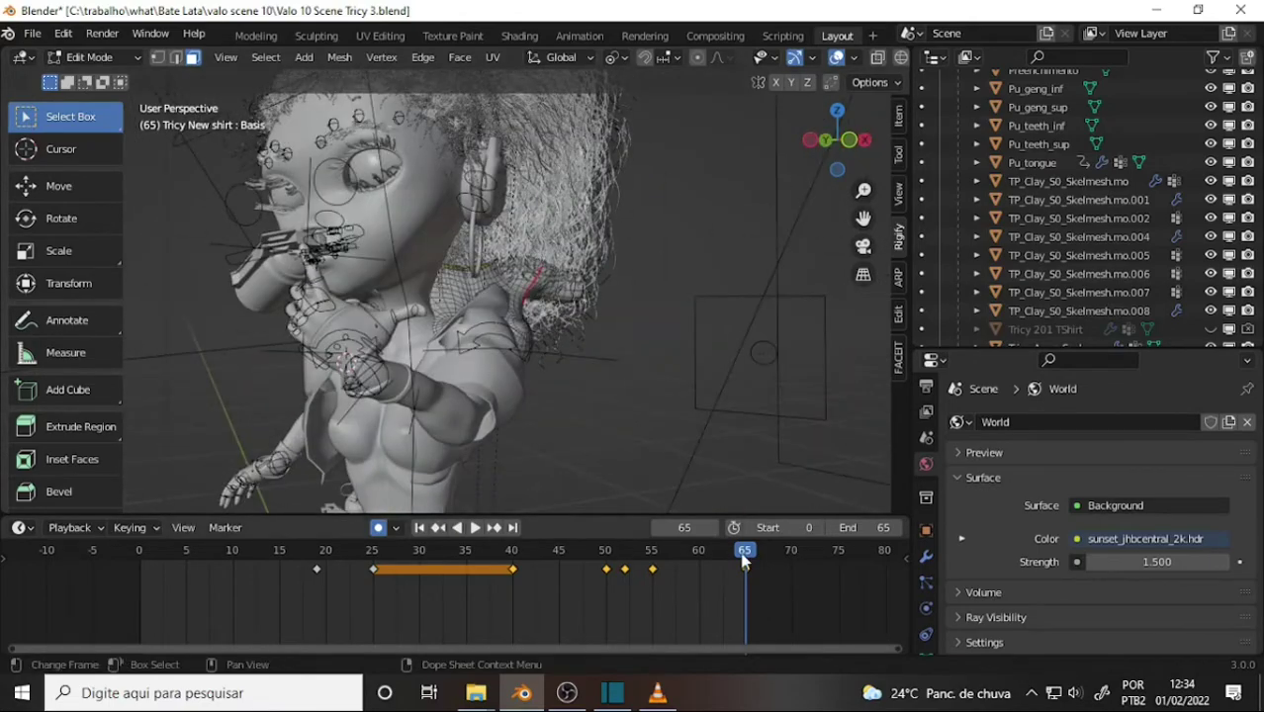
- Play the animation from frame 28, stop it, and return the shirt to Object Mode
left_click(401, 561)
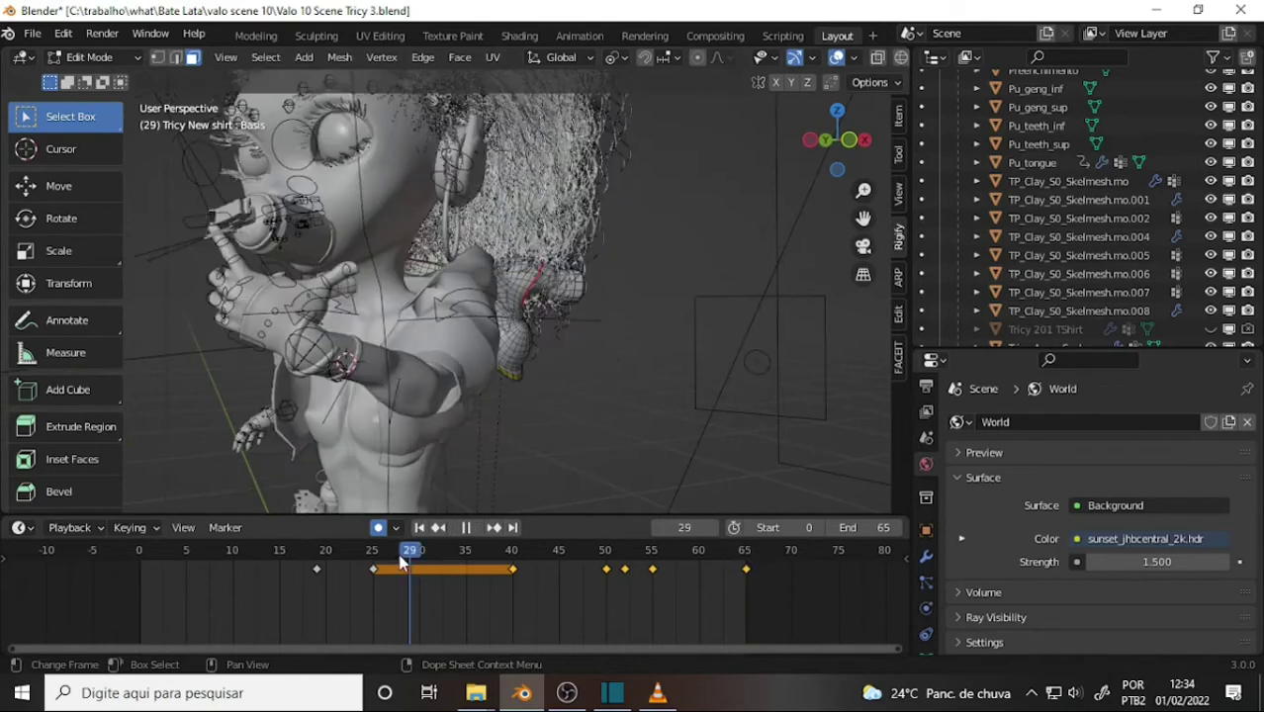
key("space")
key("Escape")
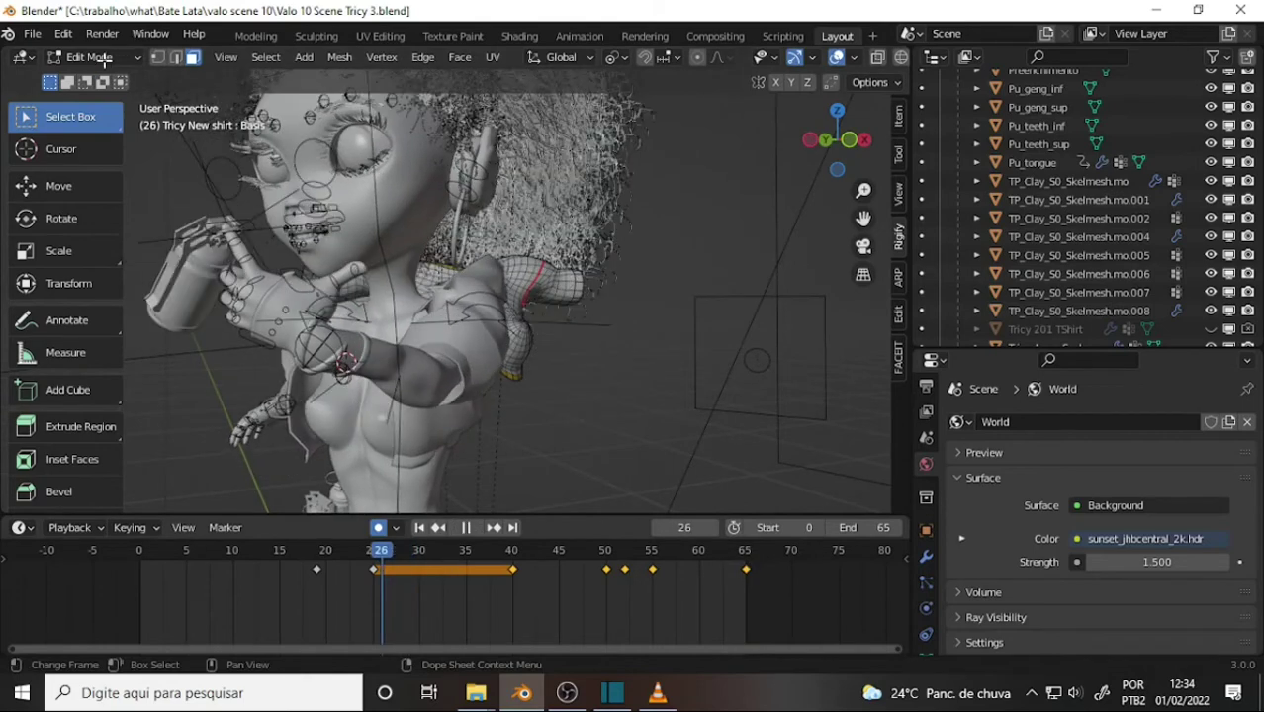
left_click(99, 57)
left_click(99, 79)
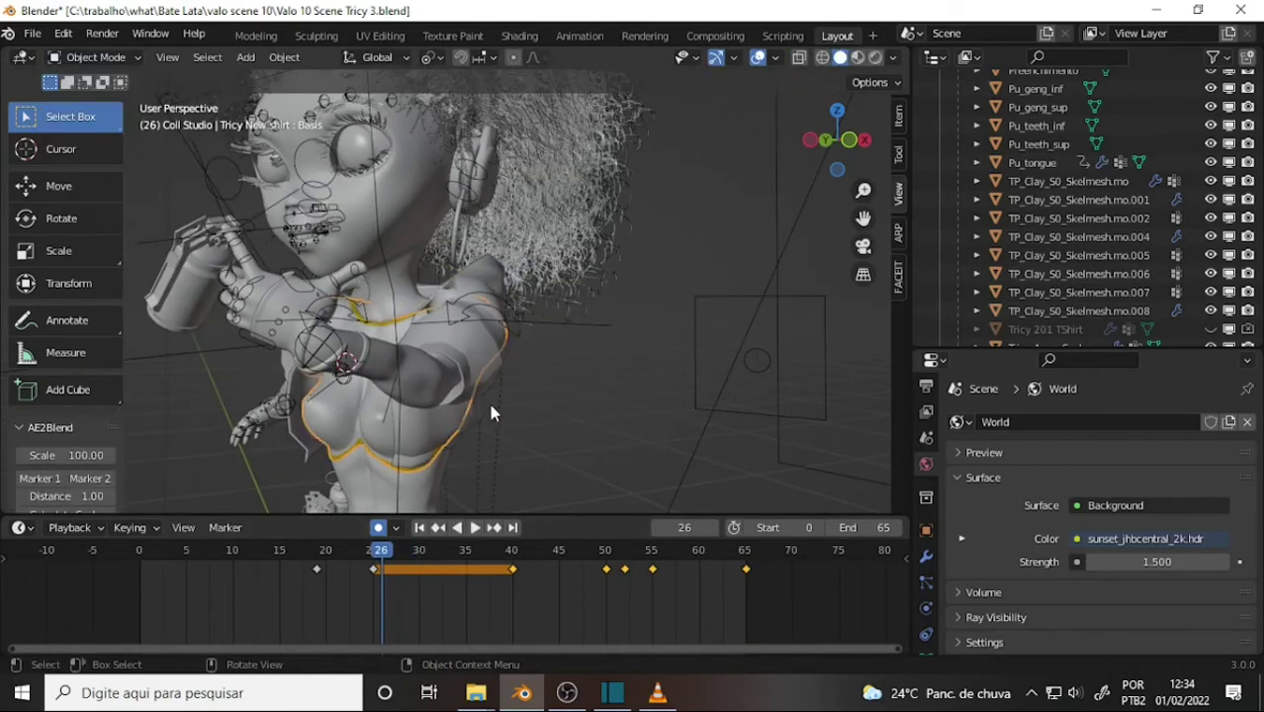
- Play the animation from around frame 17, stopping at frame 37 to watch the shirt follow
mouse_move(487, 399)
middle_mouse_down()
mouse_move(665, 376)
mouse_move(585, 364)
middle_mouse_up()
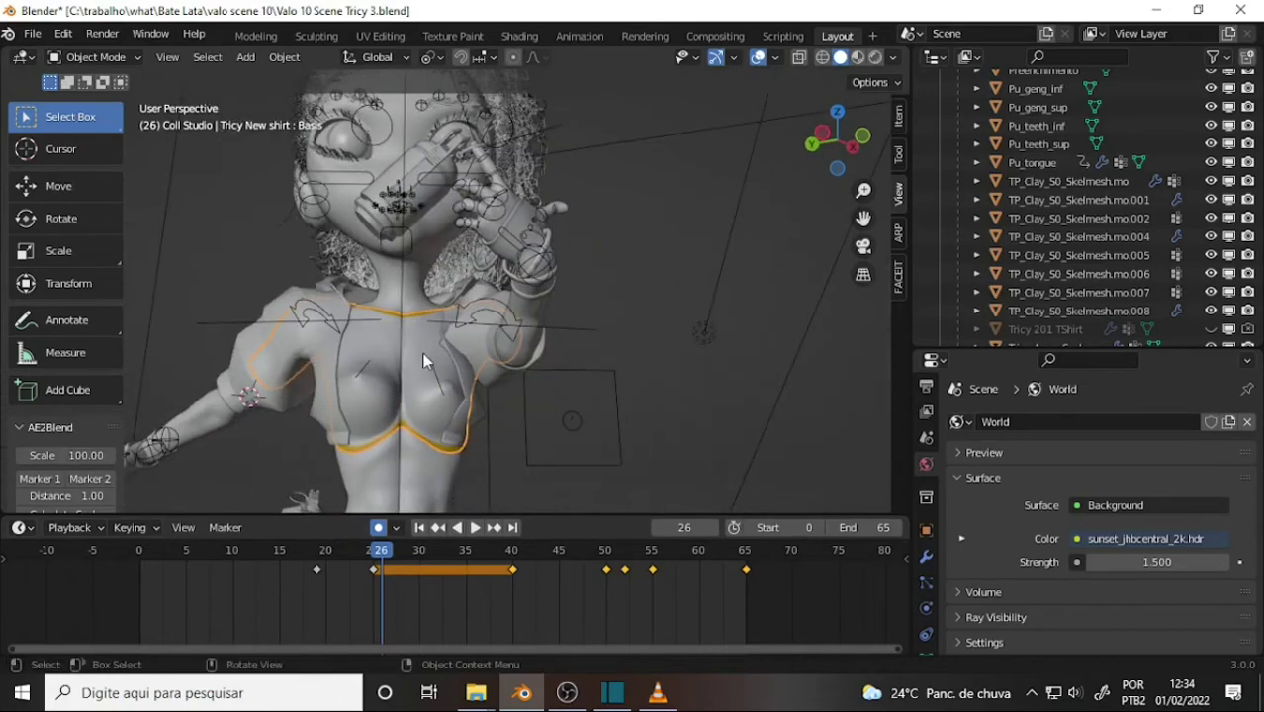
key("space")
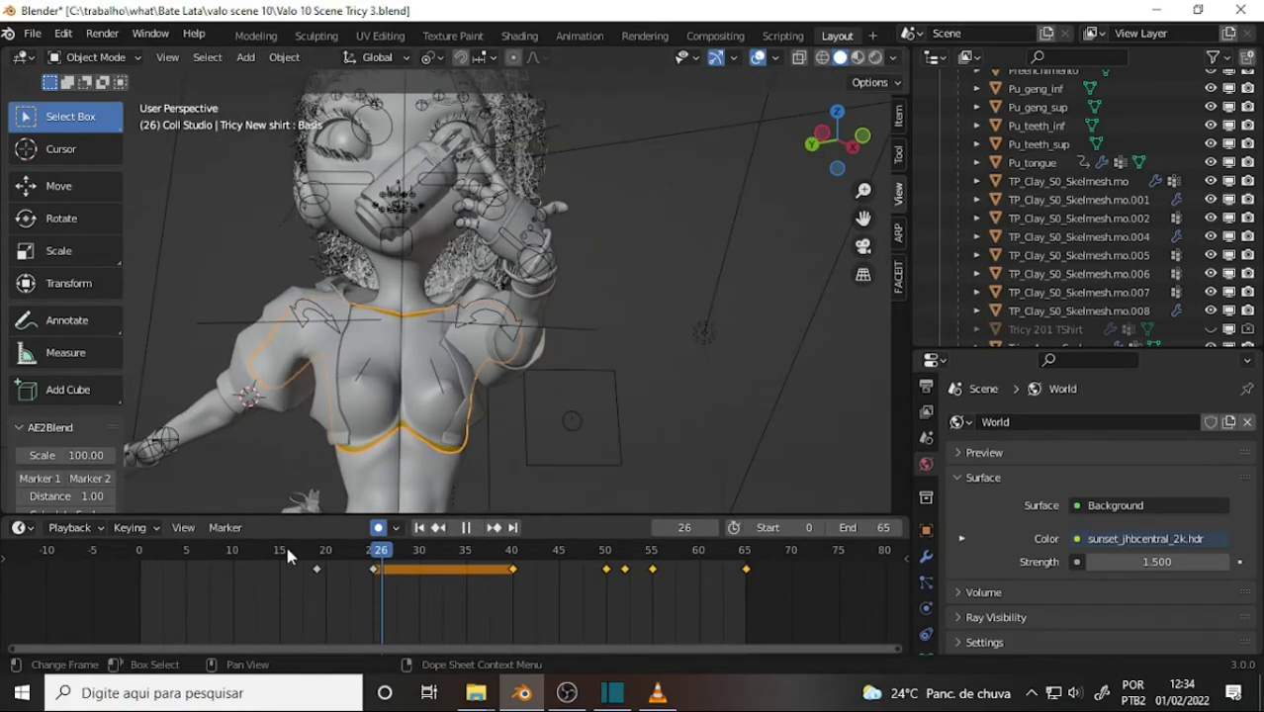
left_click(300, 547)
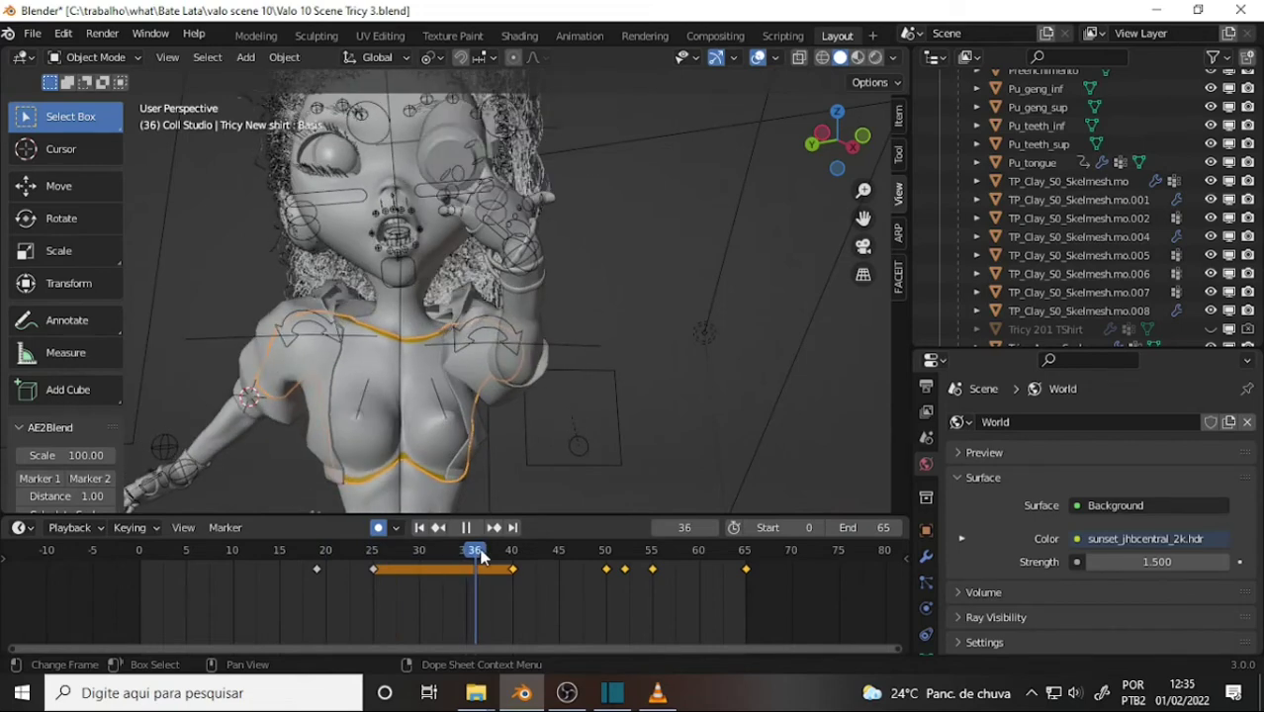
key("space")
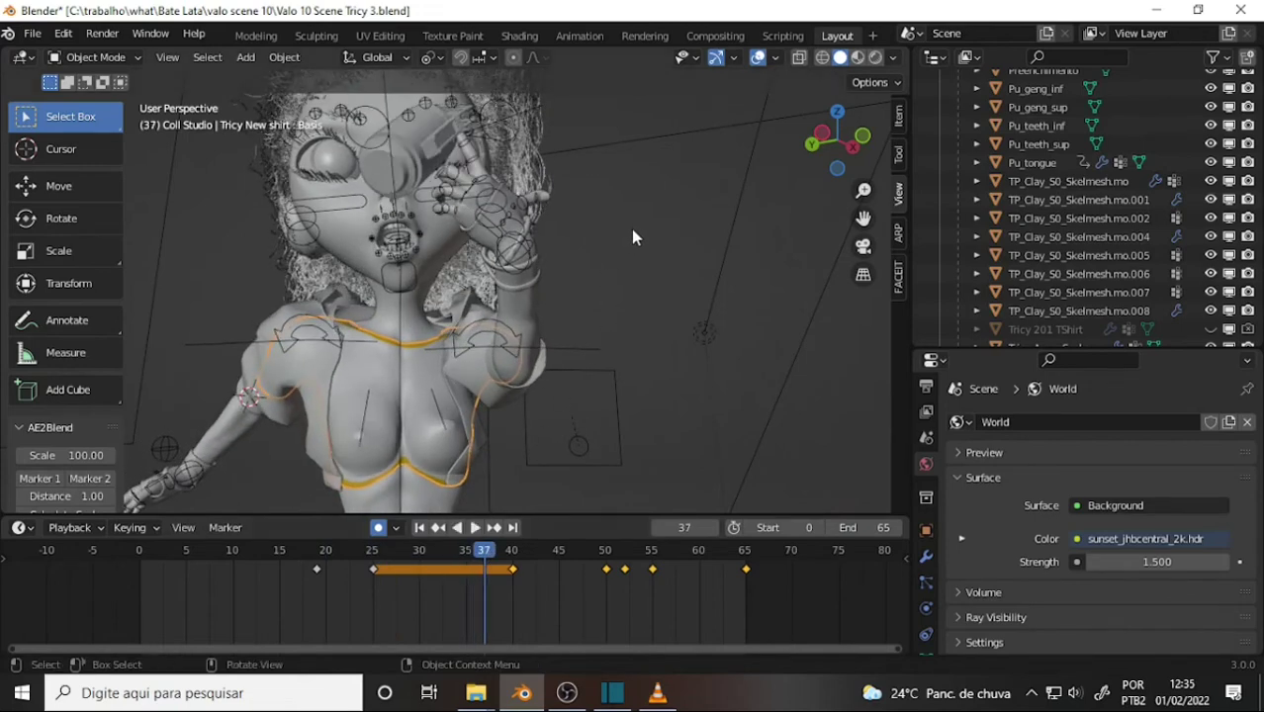
middle_click_drag(633, 234, 610, 270)
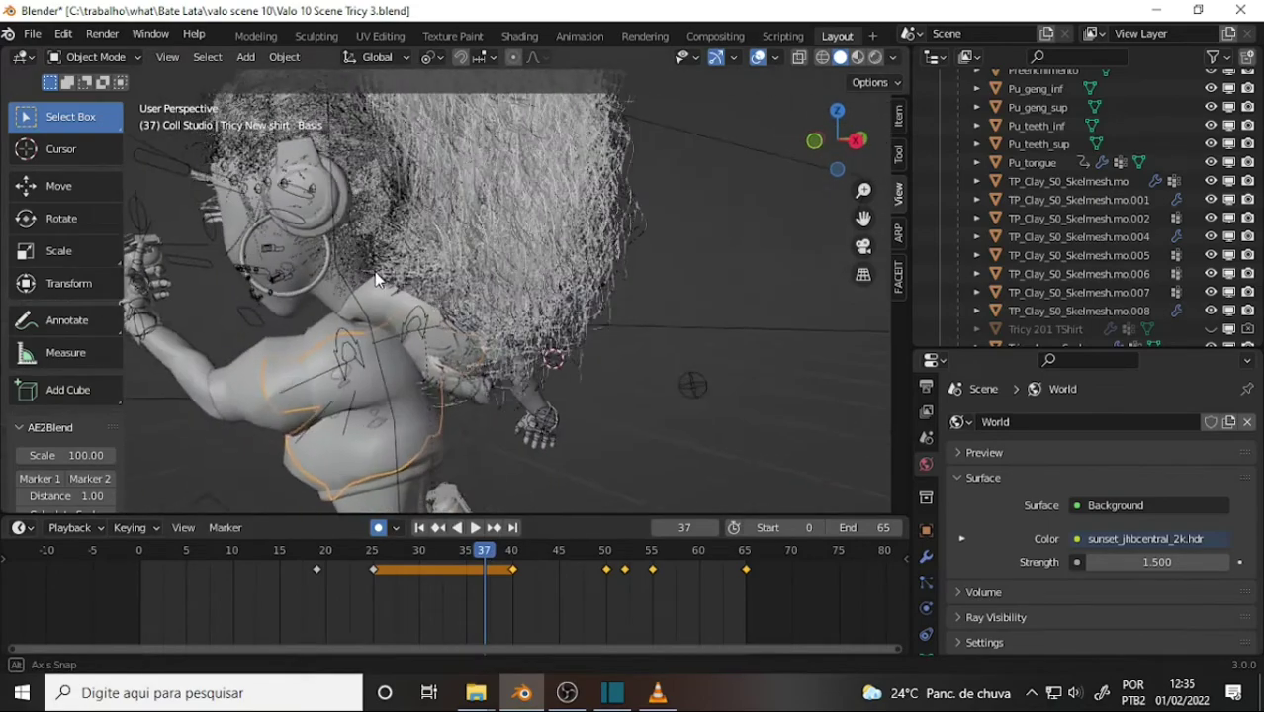
- Switch the viewport to Material Preview shading and frame the torso and shirt
key("z")
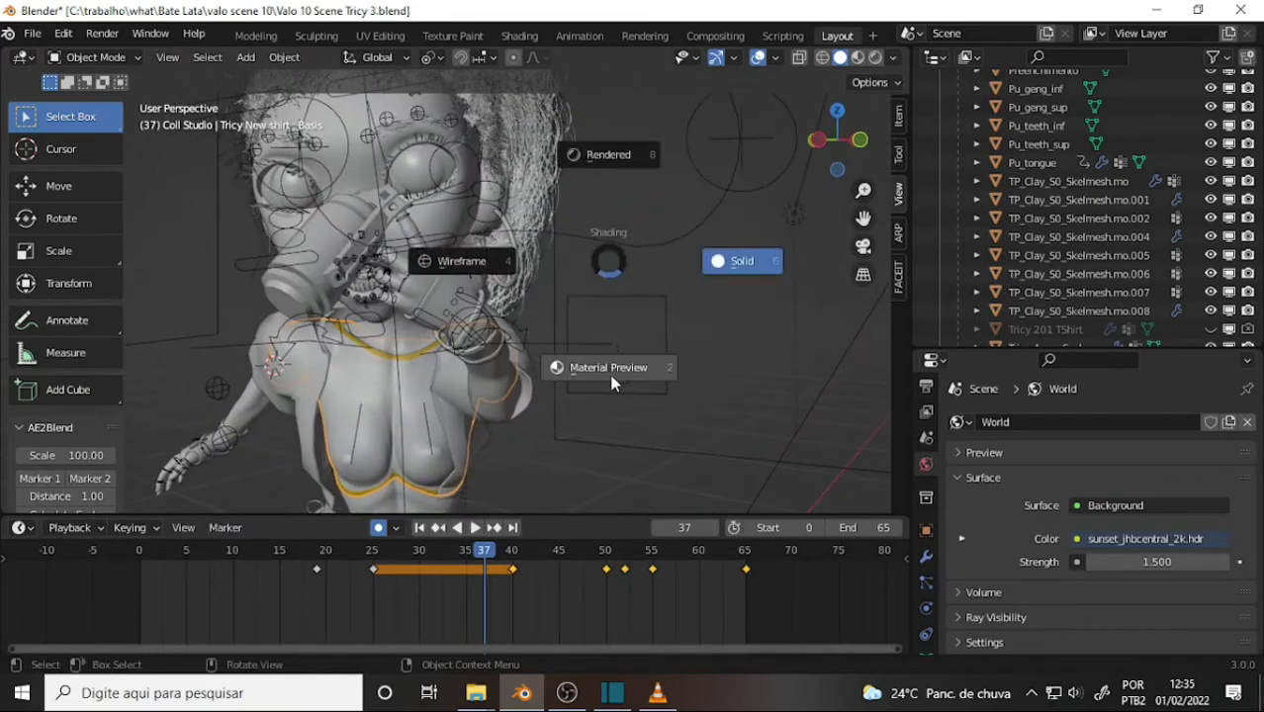
left_click(601, 370)
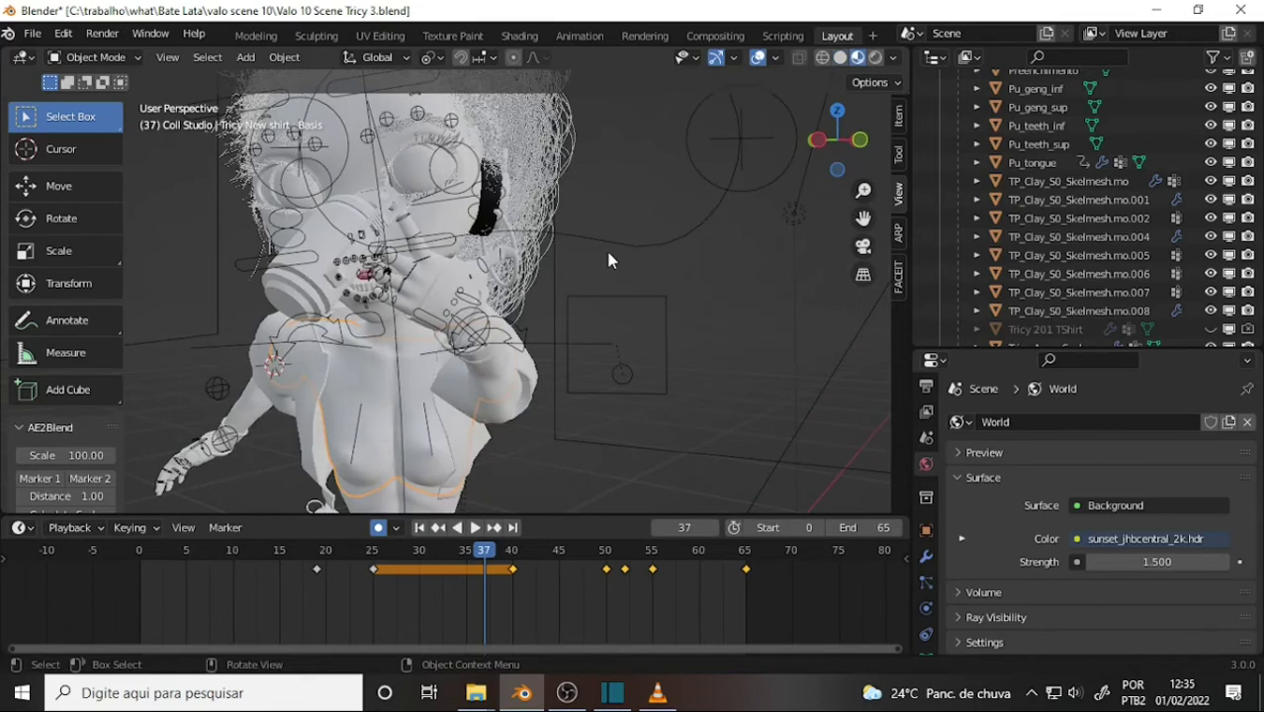
scroll(606, 253, "up", 2)
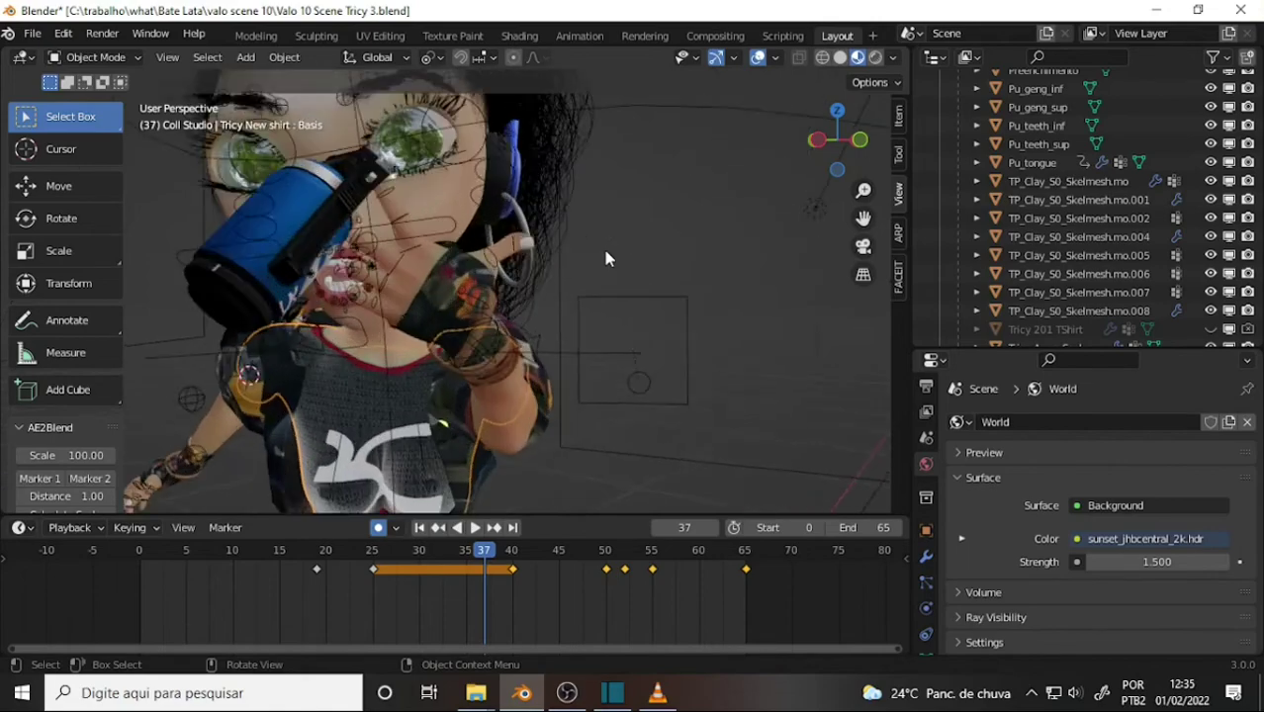
mouse_move(615, 247)
middle_mouse_down("shift")
mouse_move(722, 252)
mouse_move(707, 230)
mouse_move(773, 262)
middle_mouse_up("shift")
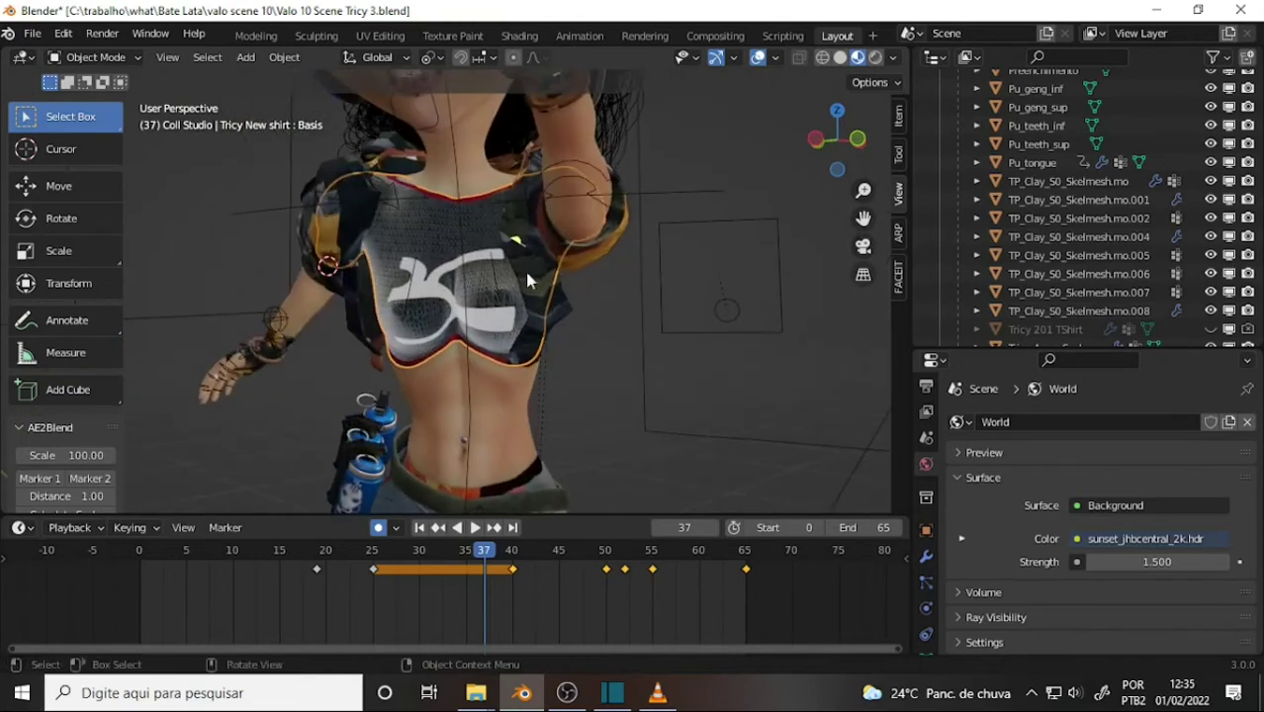
middle_click_drag(655, 400, 662, 387)
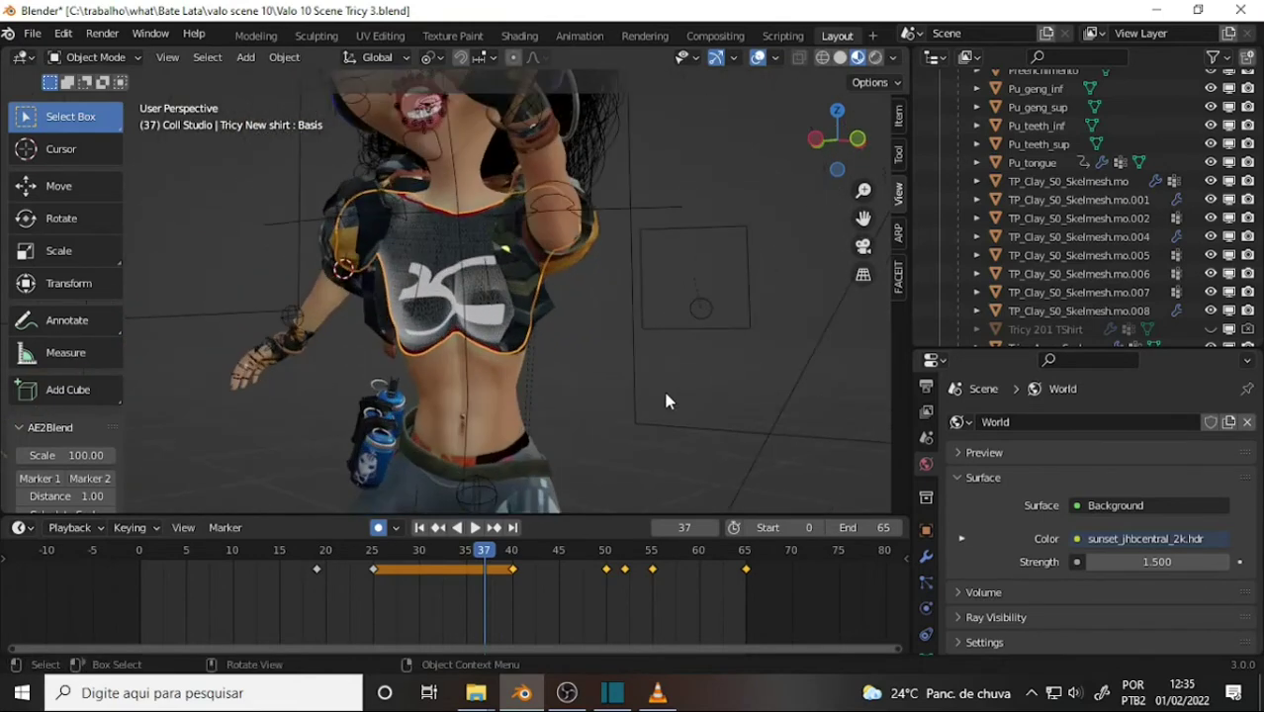
- Play the animation from frame 28 and stop at frame 34 to check the printed T-shirt
key("space")
left_click(400, 557)
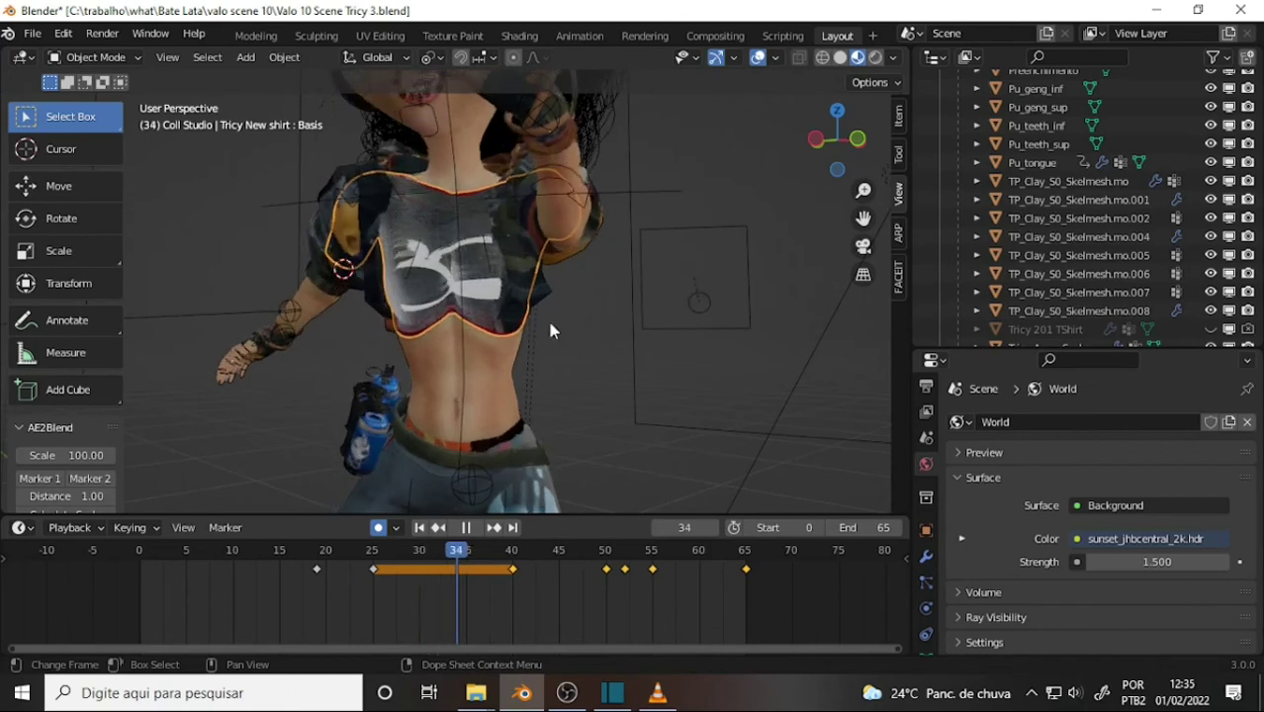
key("space")
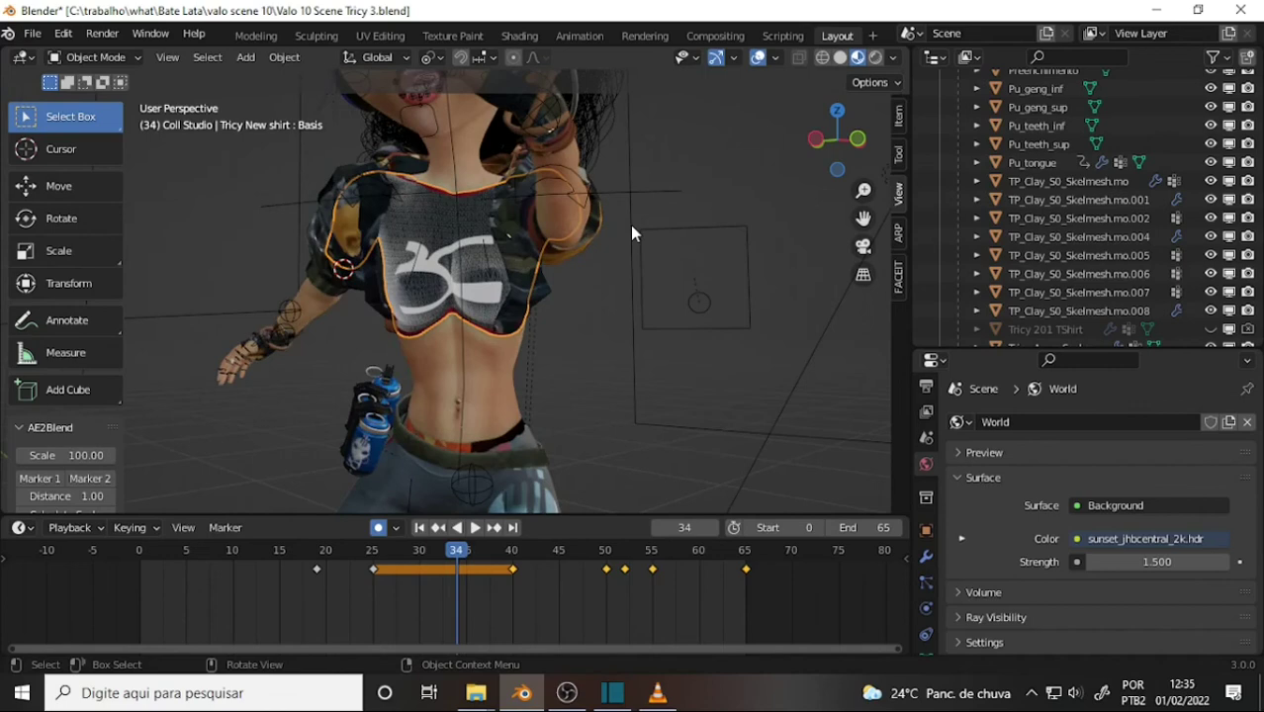
middle_click_drag(583, 233, 583, 245)
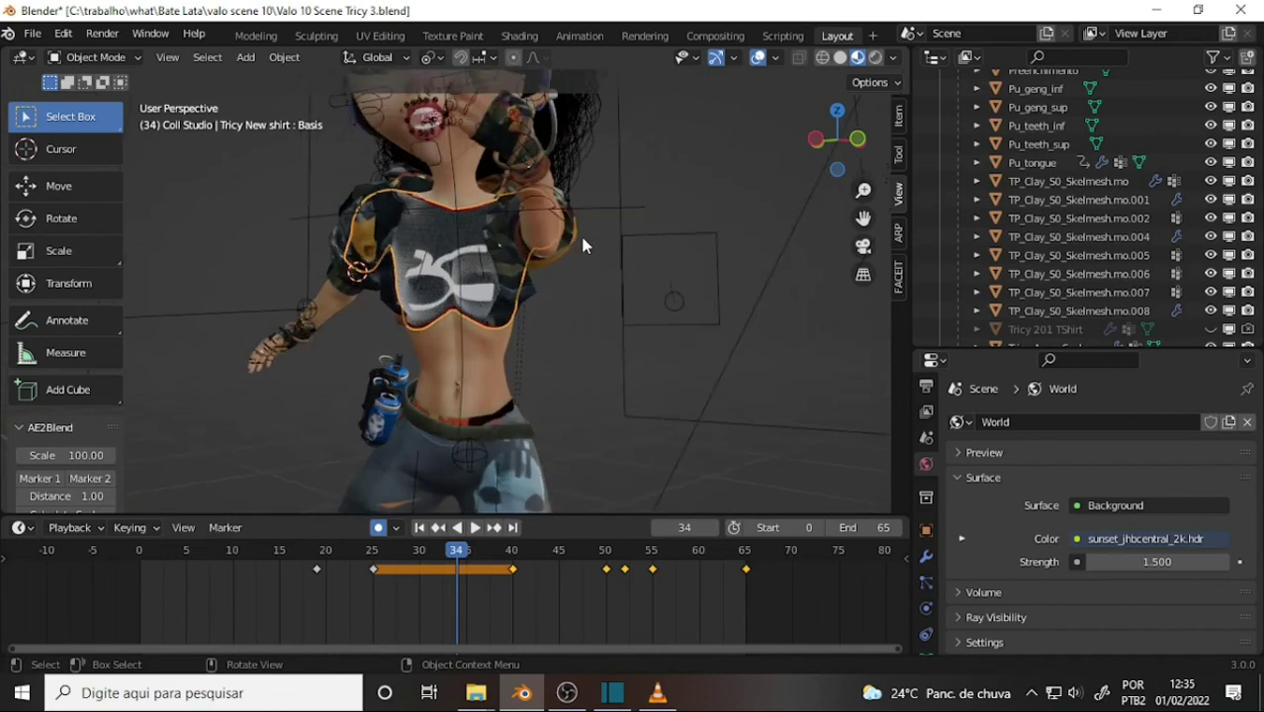